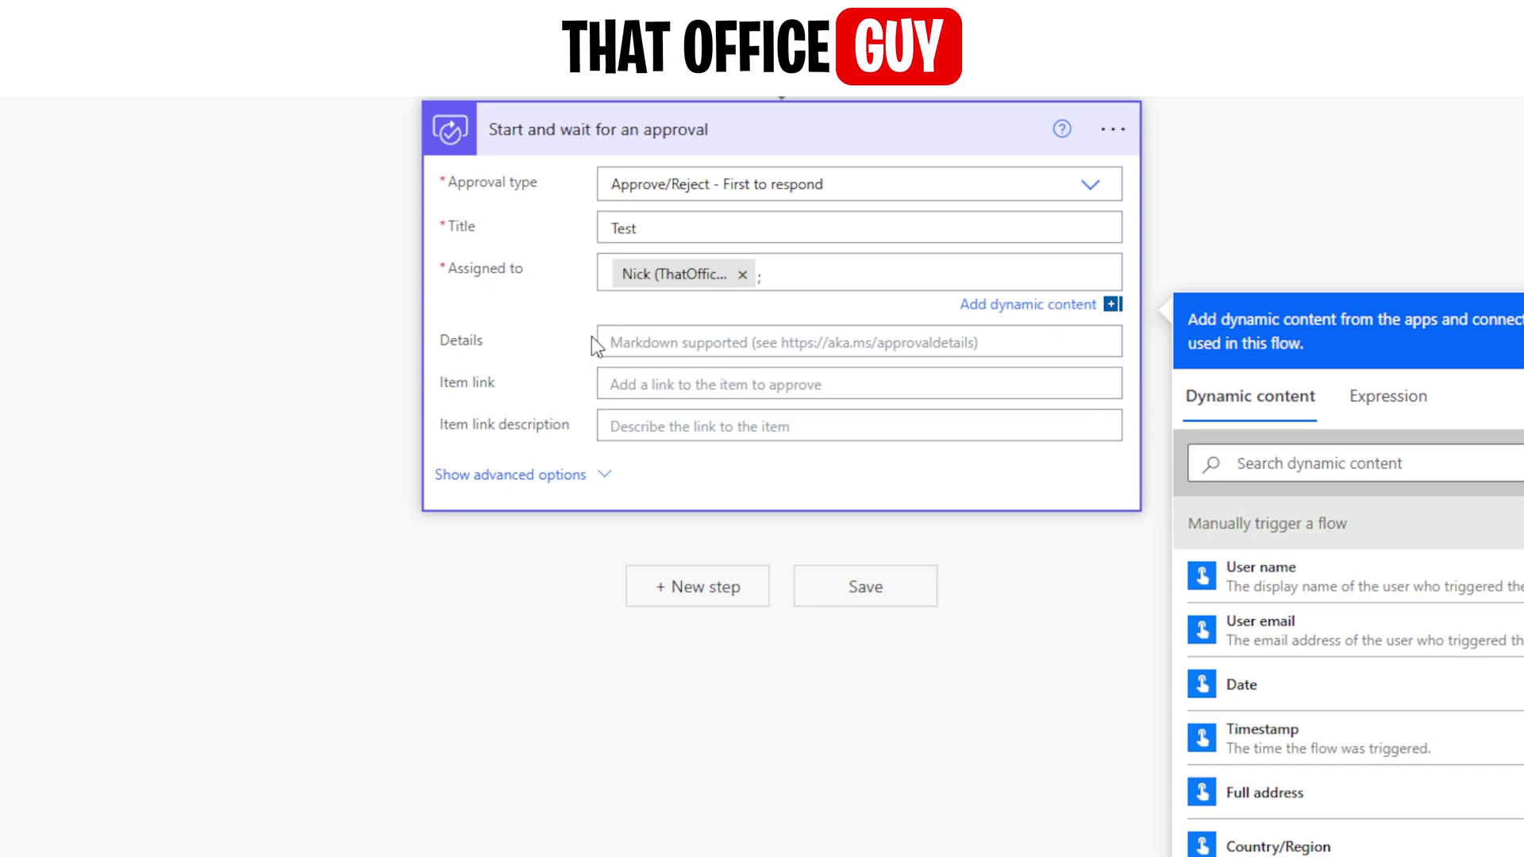
- Insert a Compose action with input 'Text' between the manual trigger and the approval step
click(631, 341)
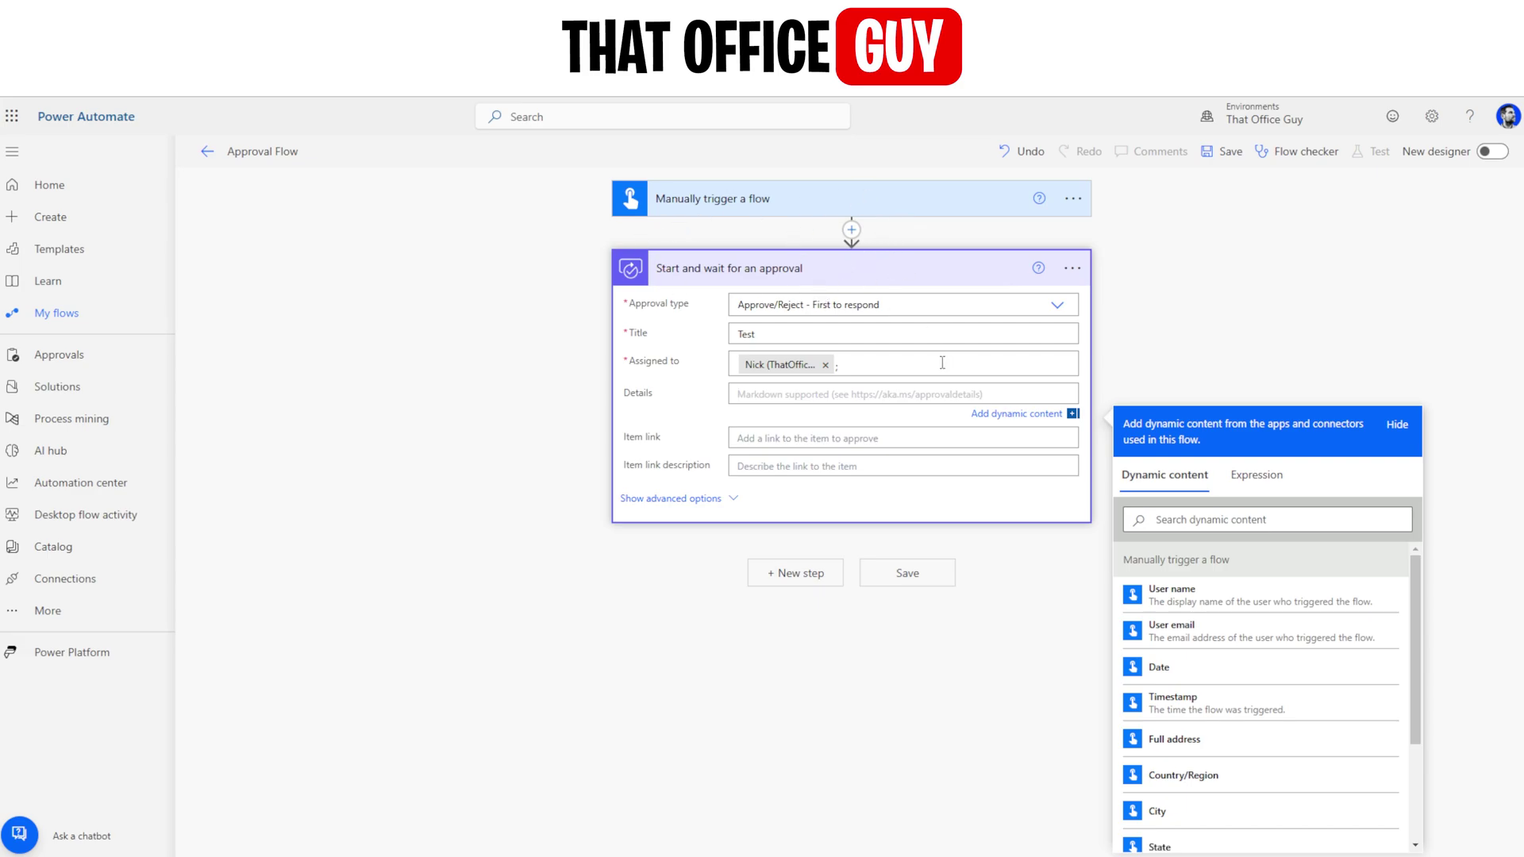
click(850, 229)
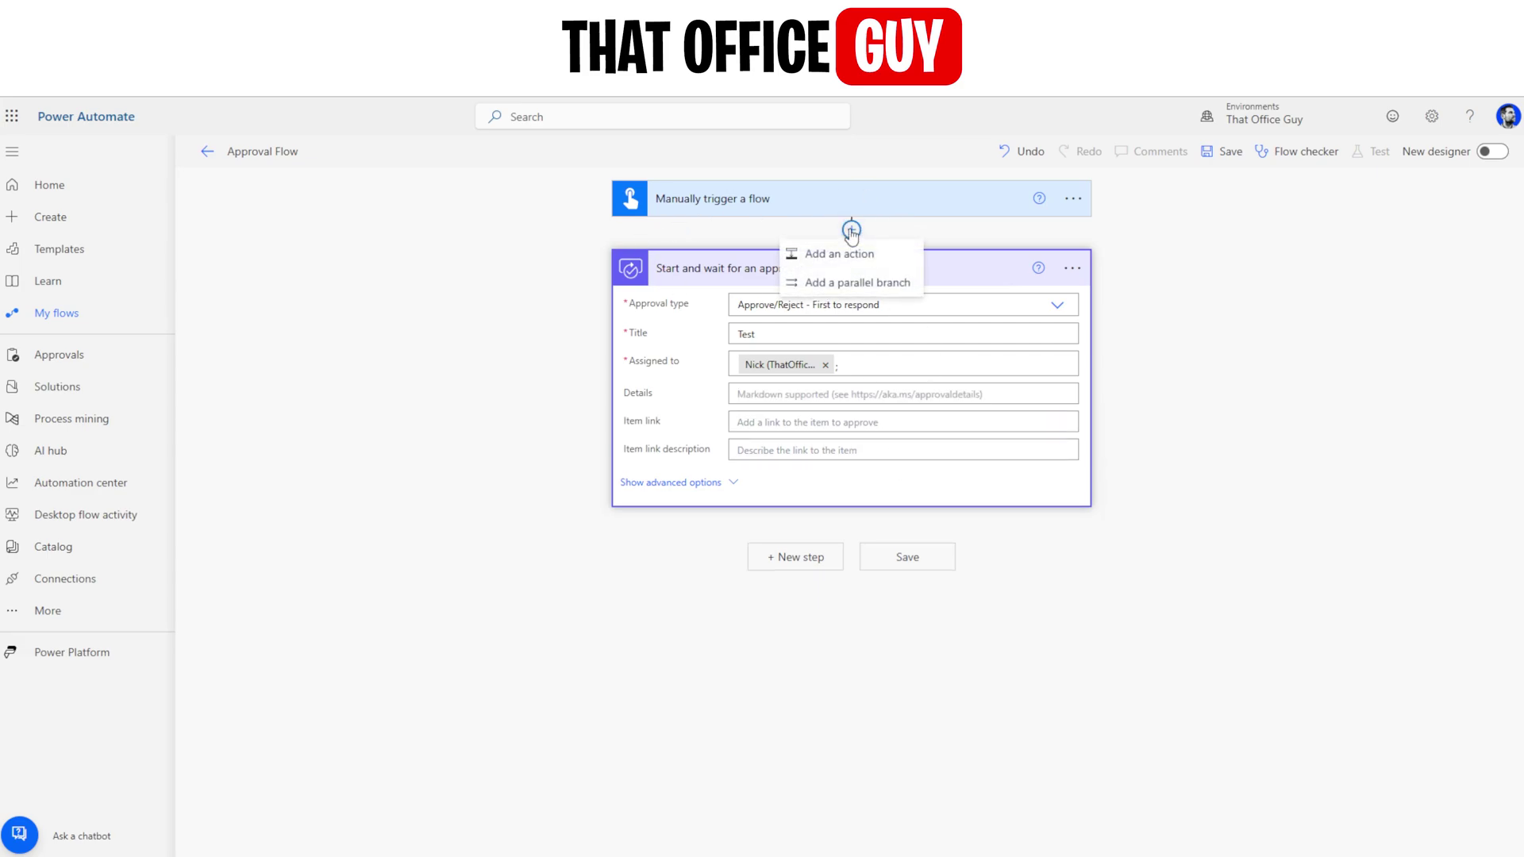
click(840, 249)
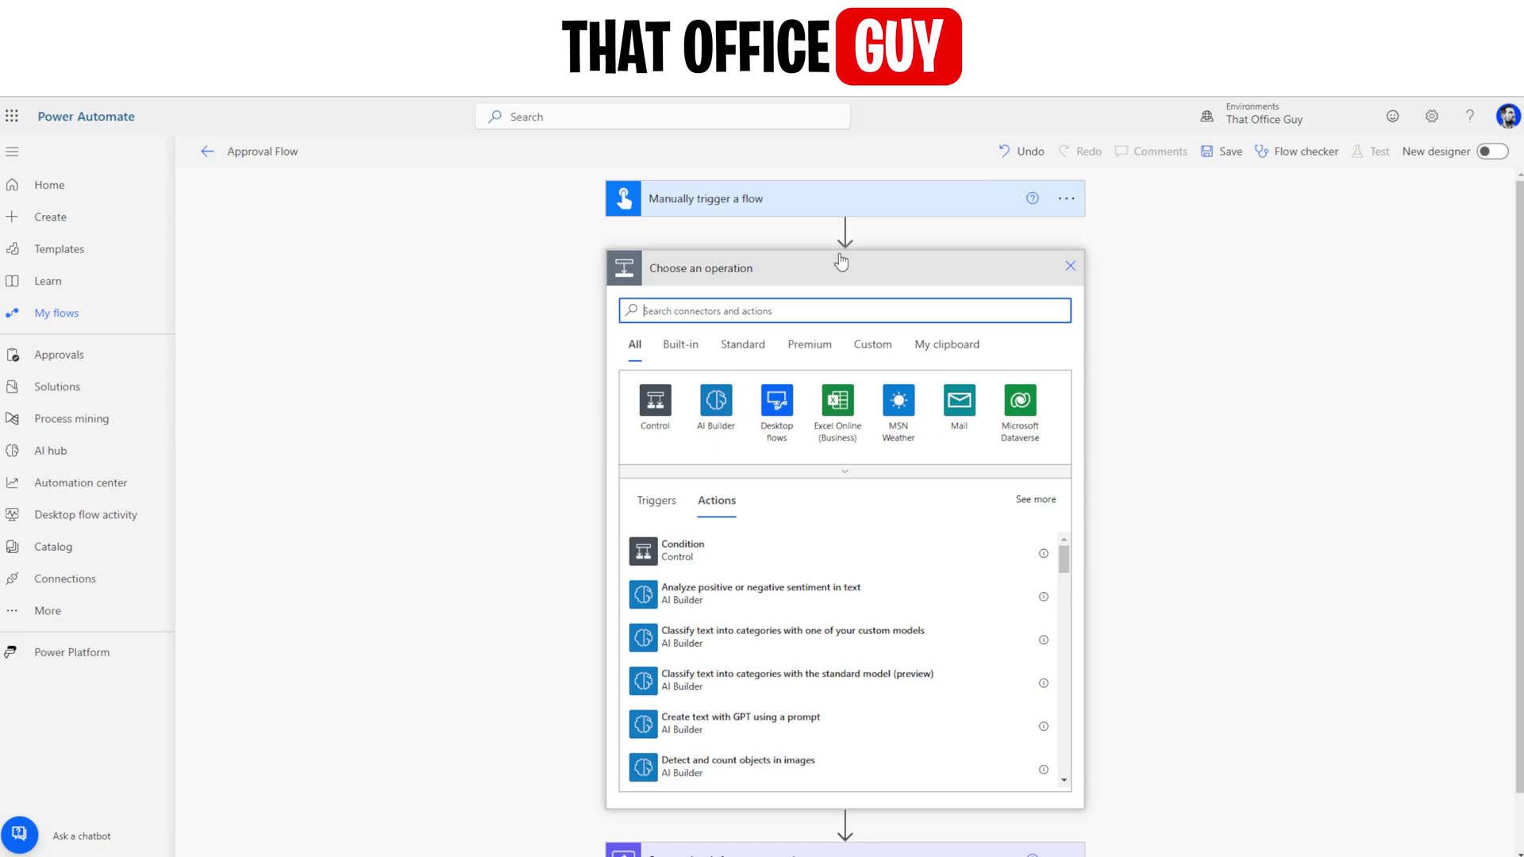
text(comppose)
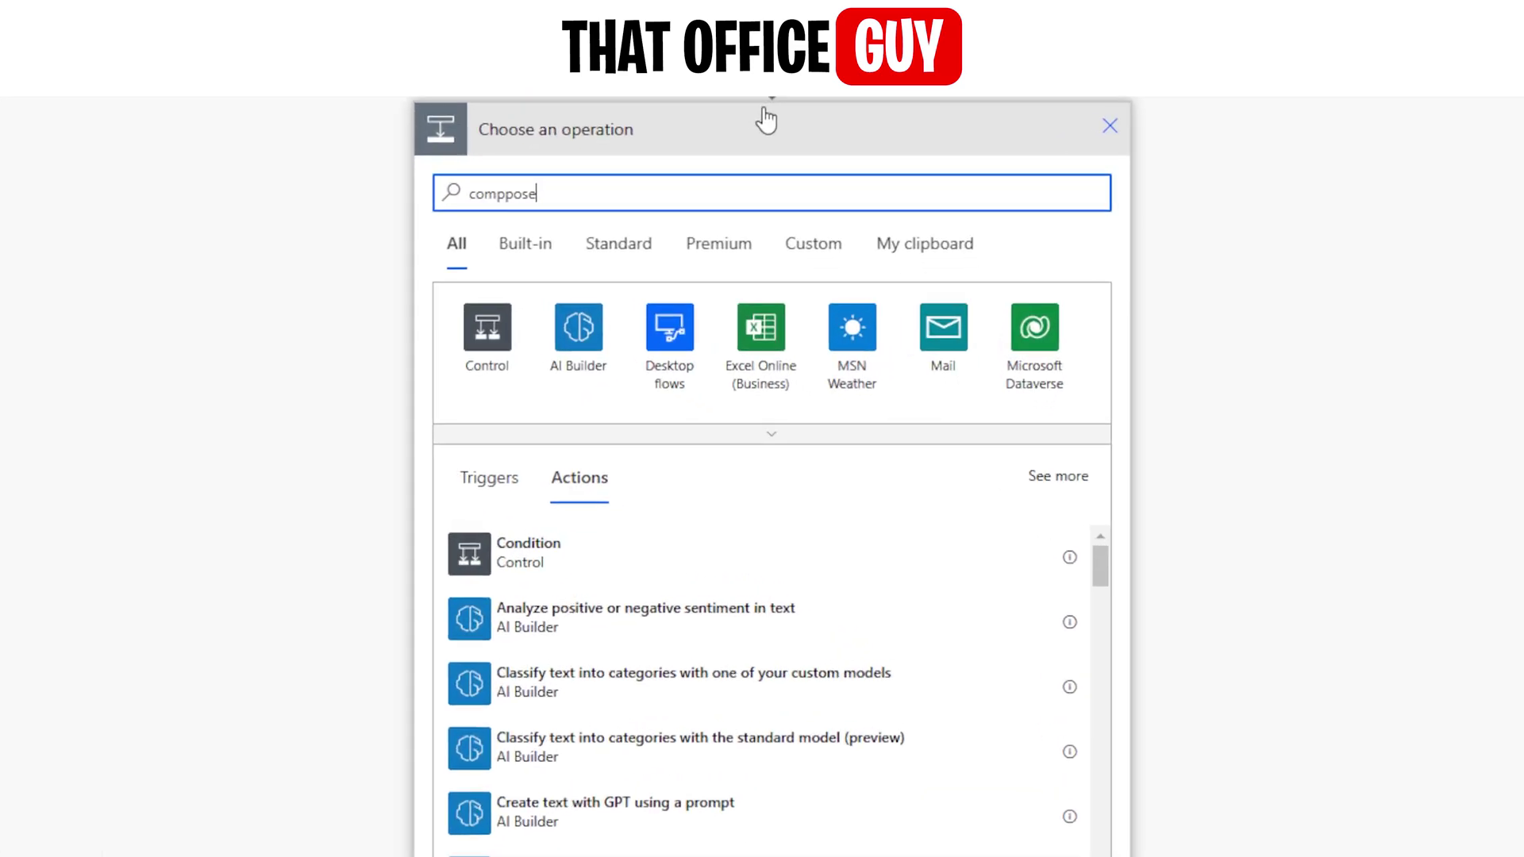
click(585, 567)
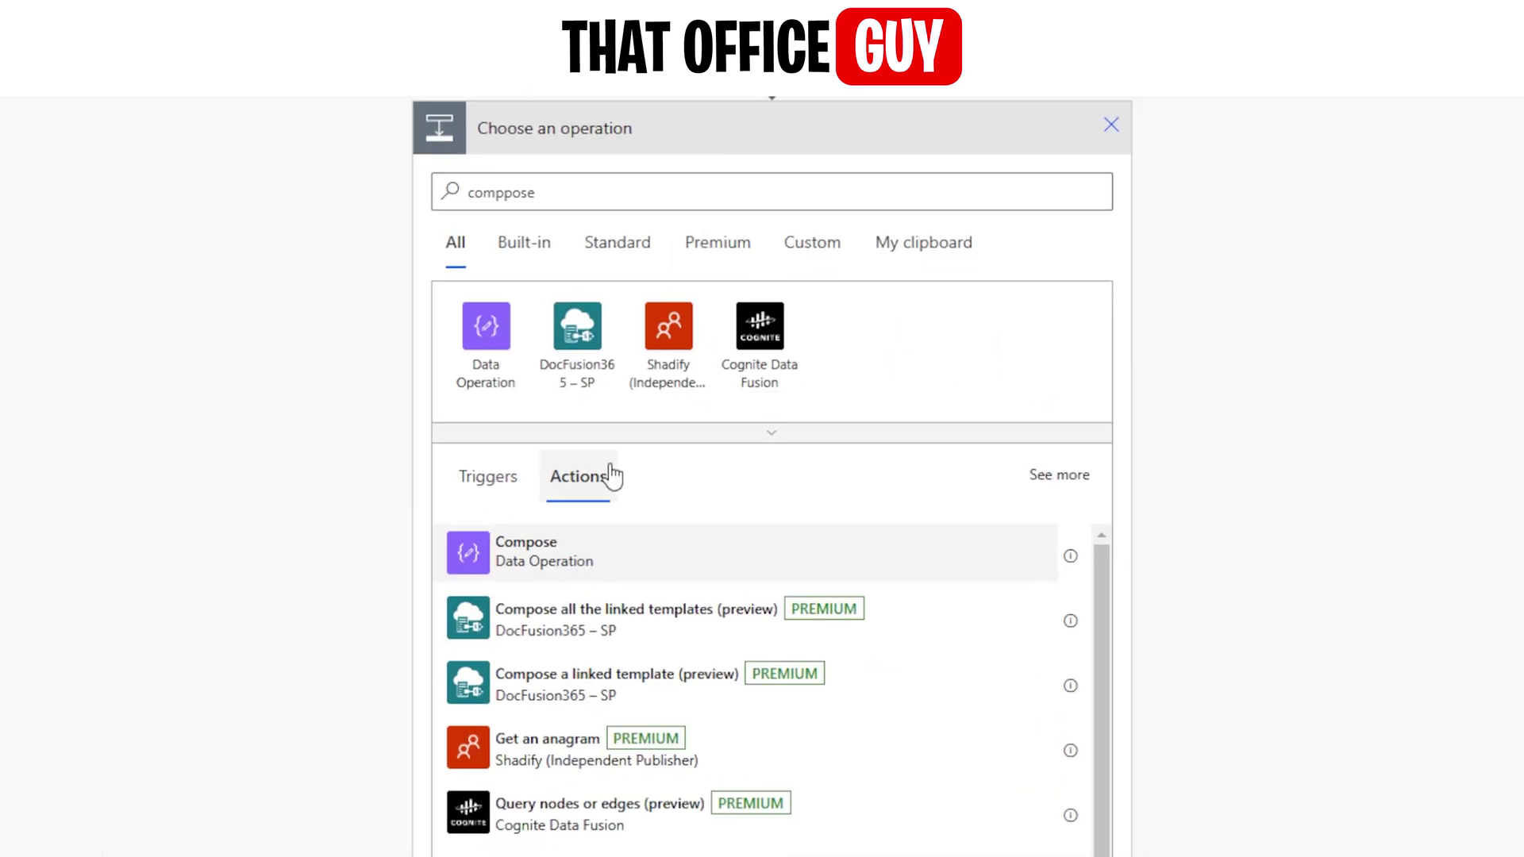
click(640, 176)
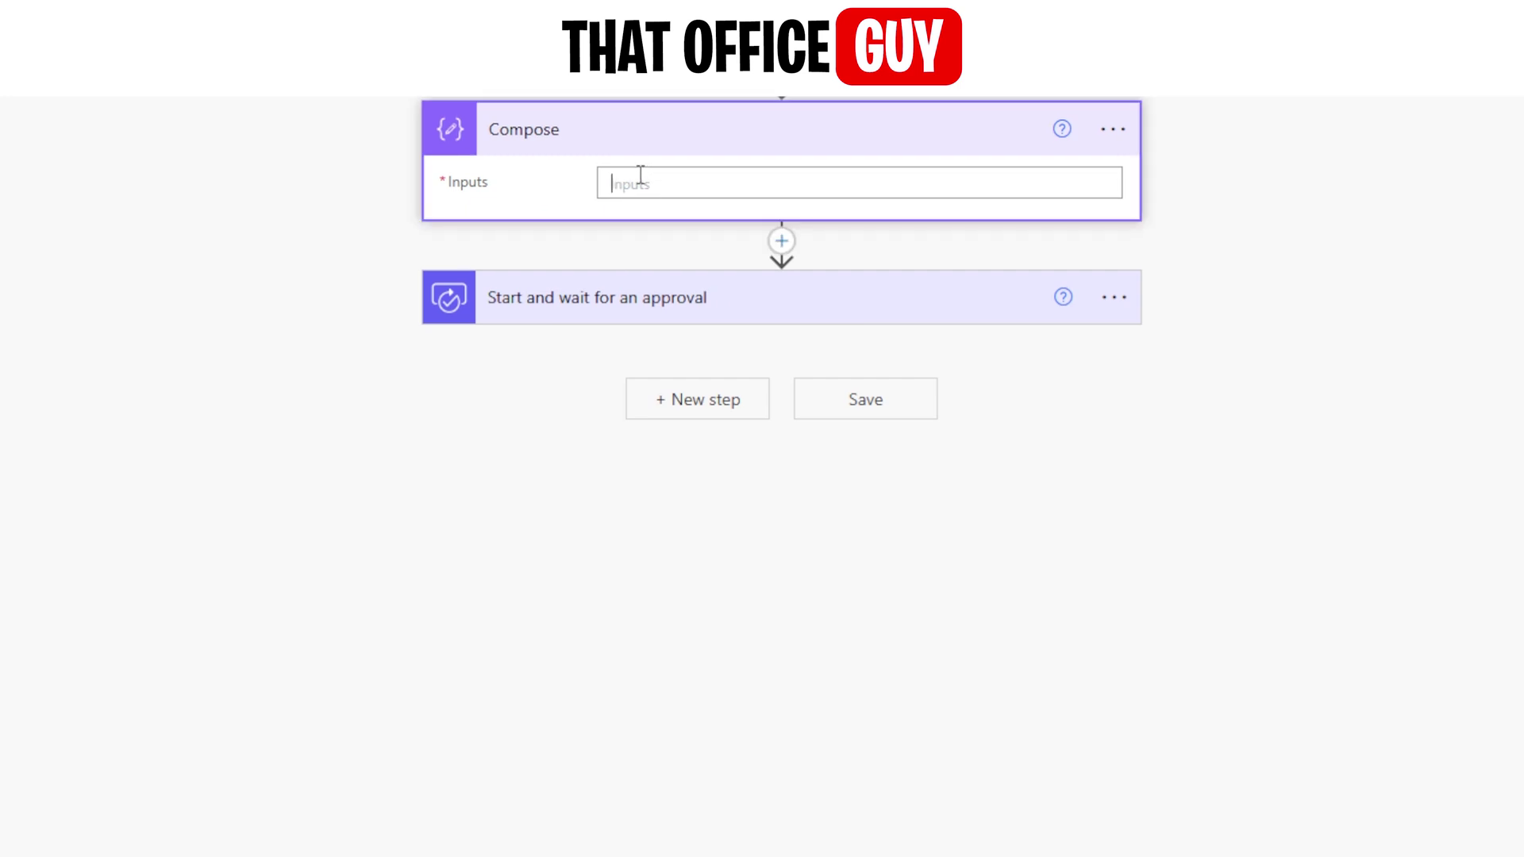
text(Text)
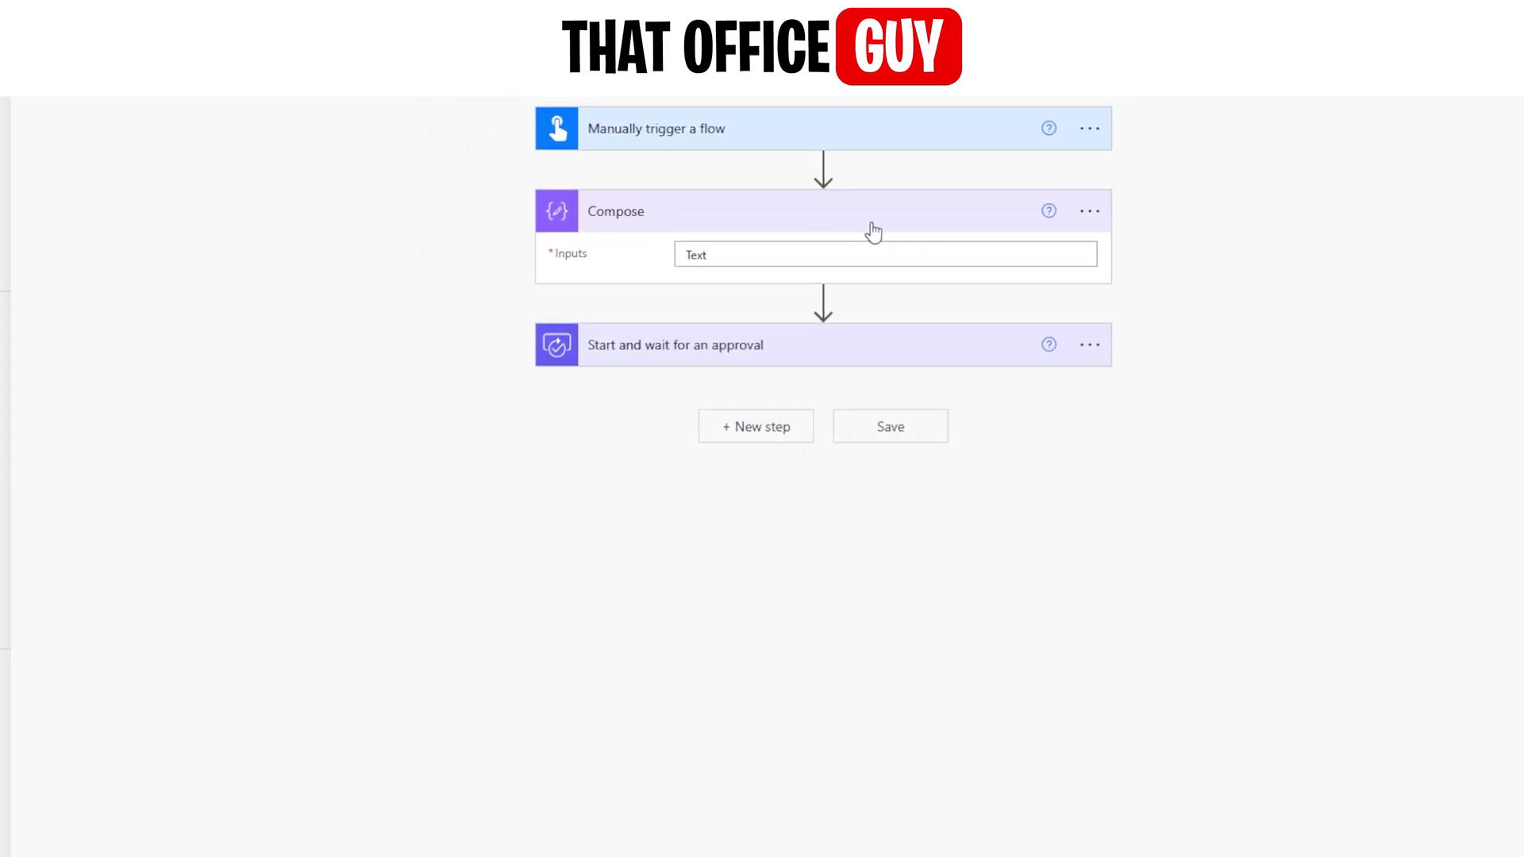
click(678, 324)
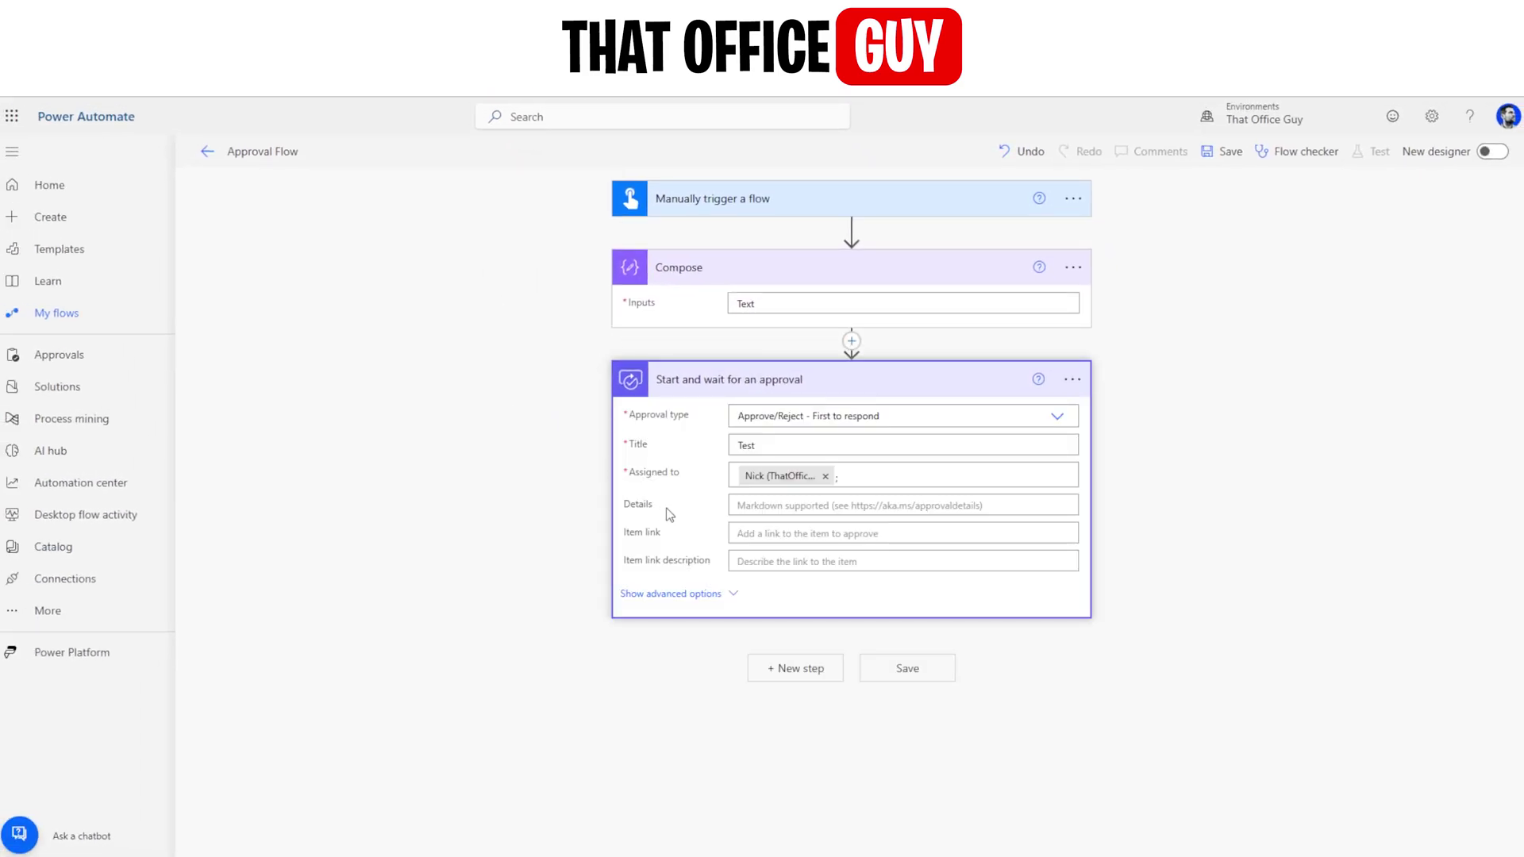
- Set the approval's Details field to the Compose step's Outputs dynamic content
click(750, 506)
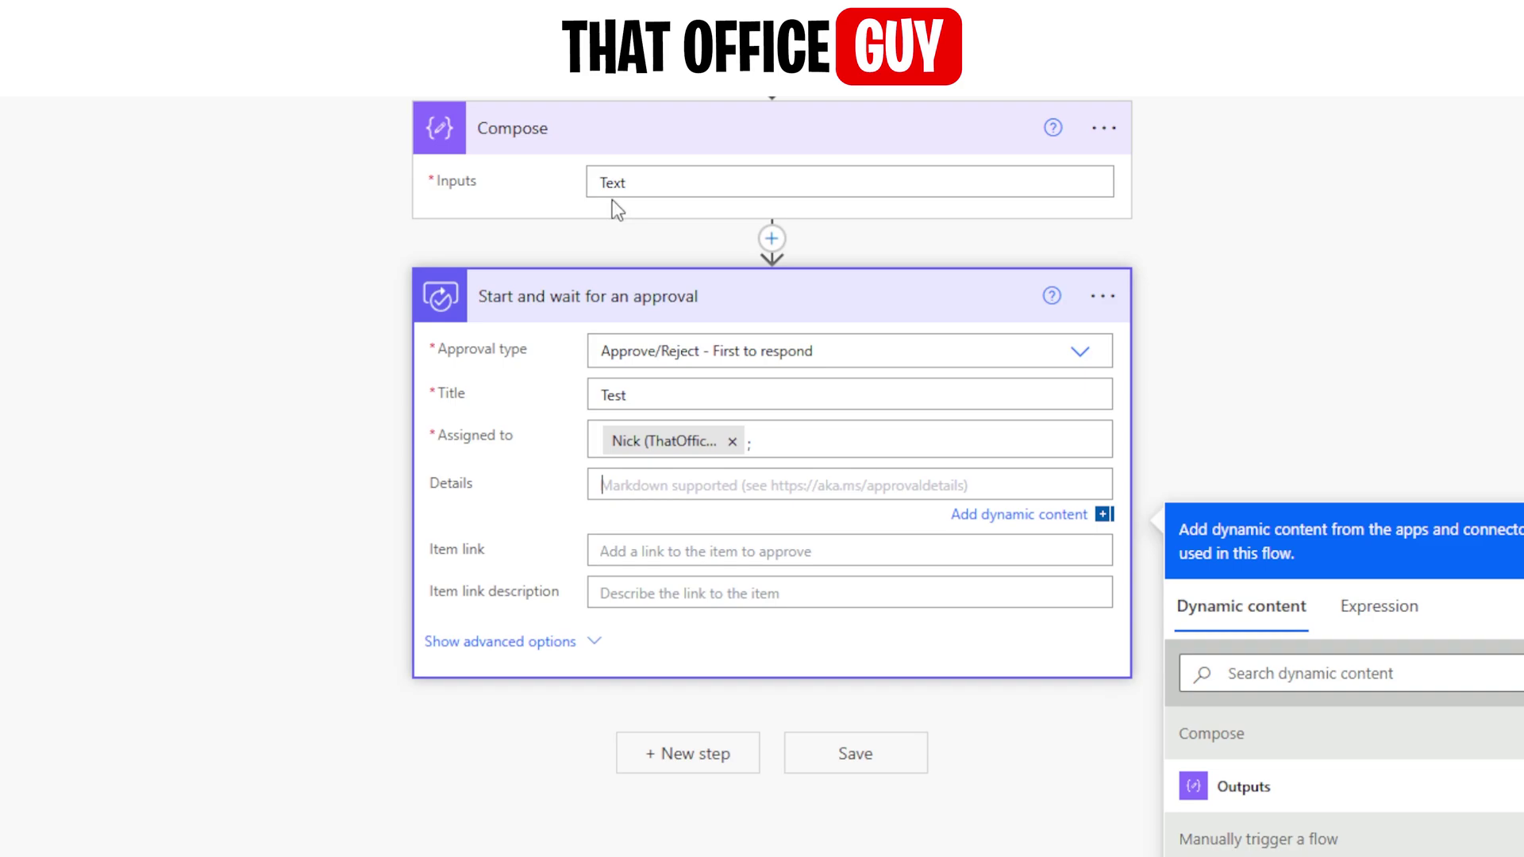
click(1246, 790)
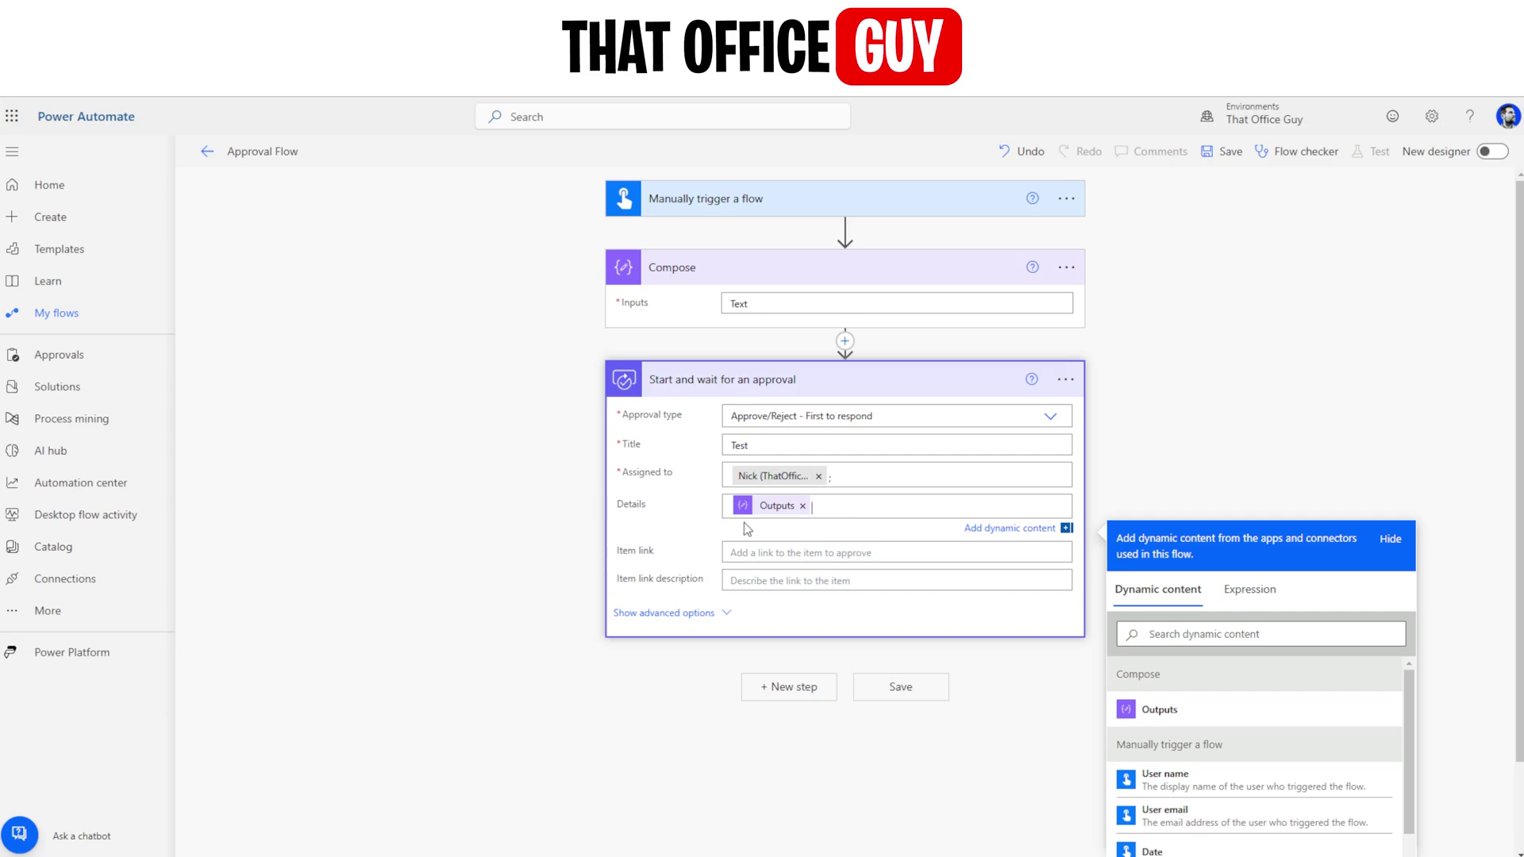
click(714, 613)
- Show the approval's advanced options, leave Requestor empty, and collapse the approval card
scroll(651, 528, down, 1)
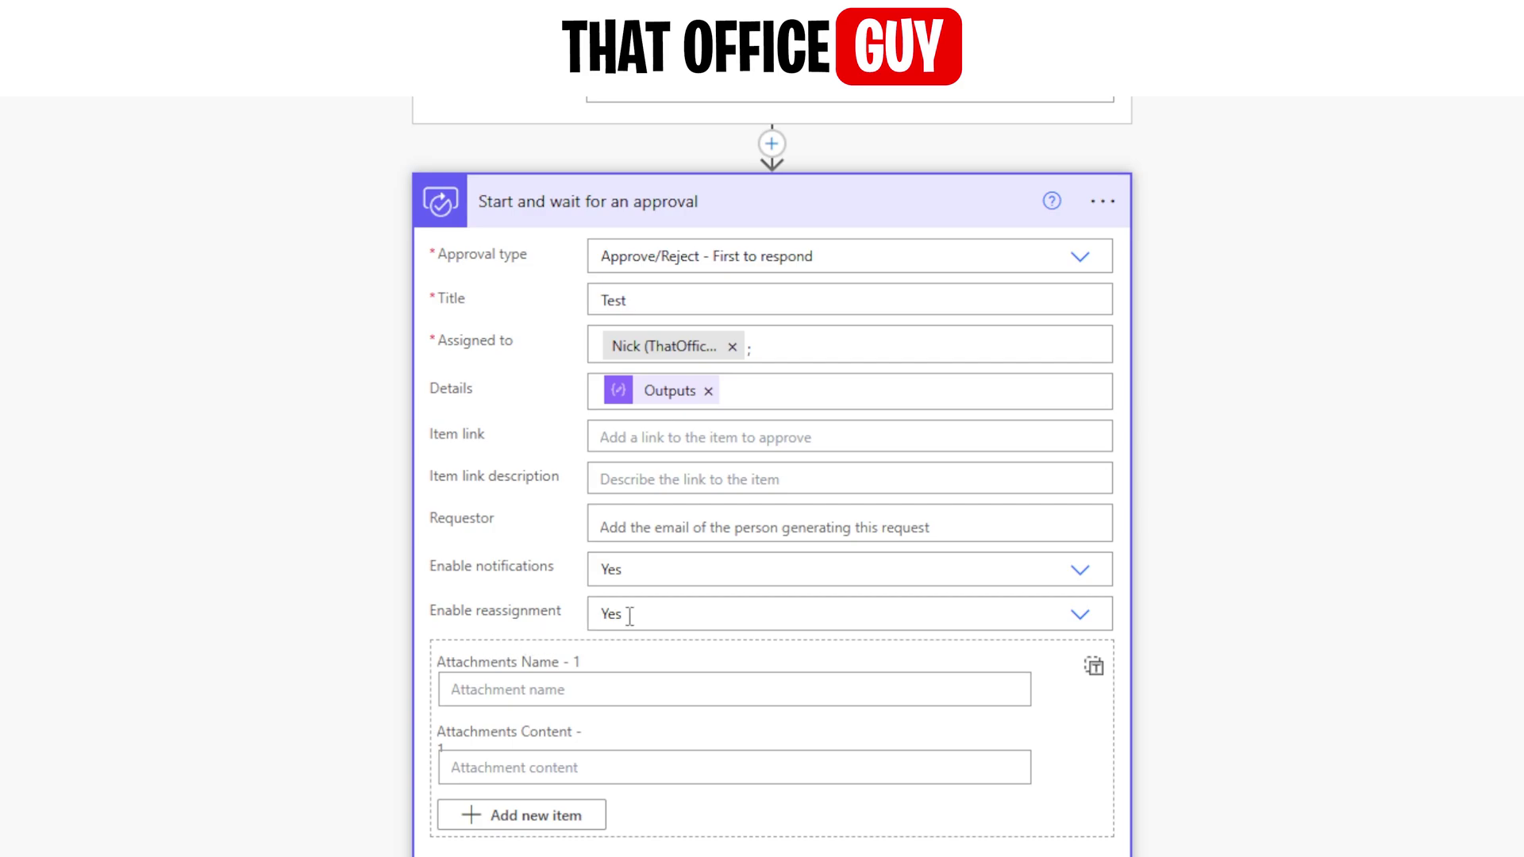
click(634, 528)
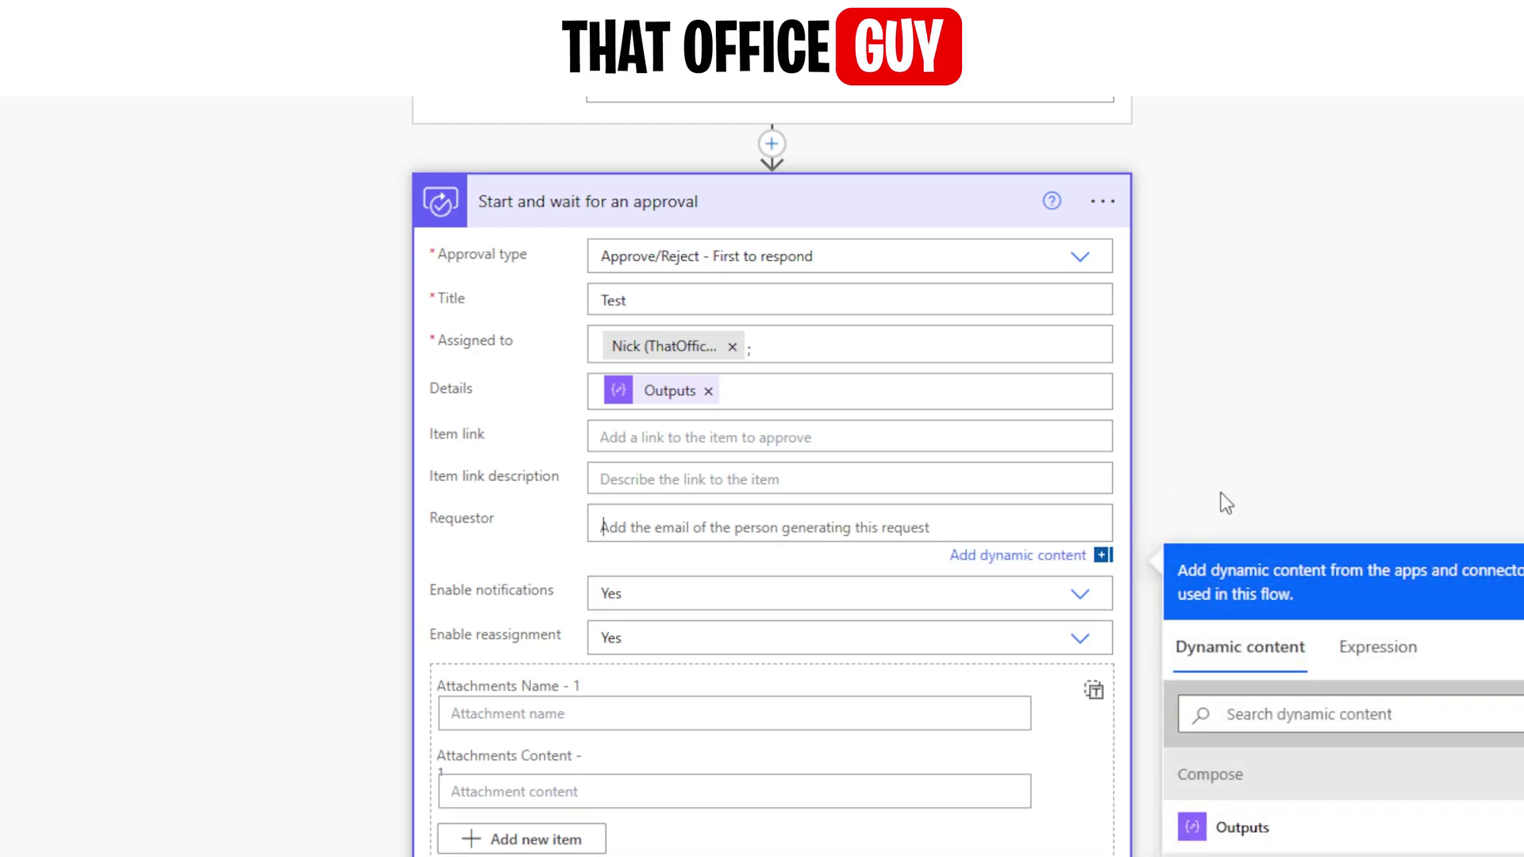
click(377, 103)
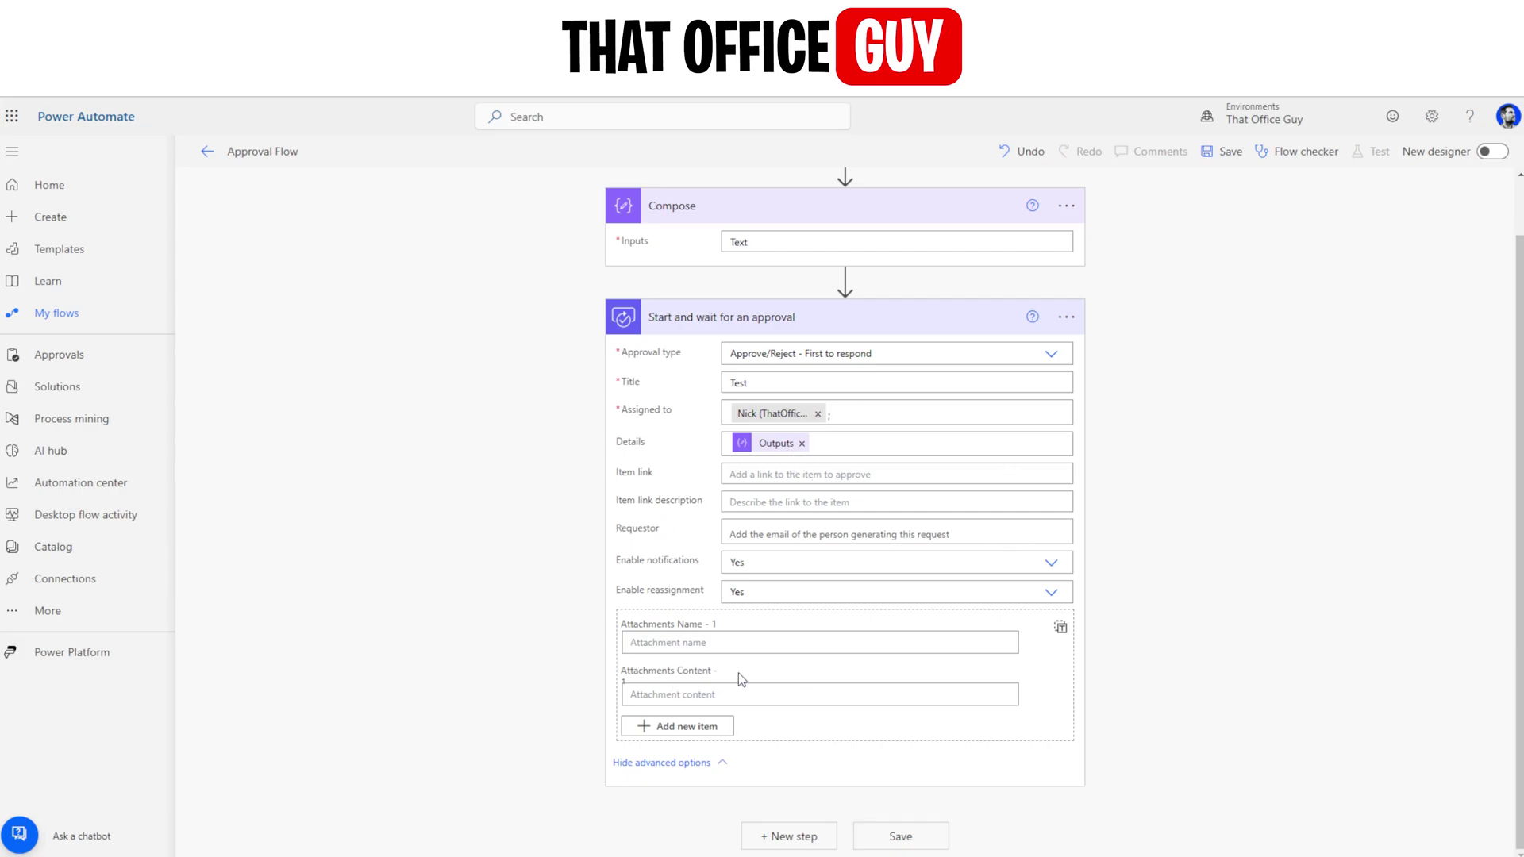
click(923, 321)
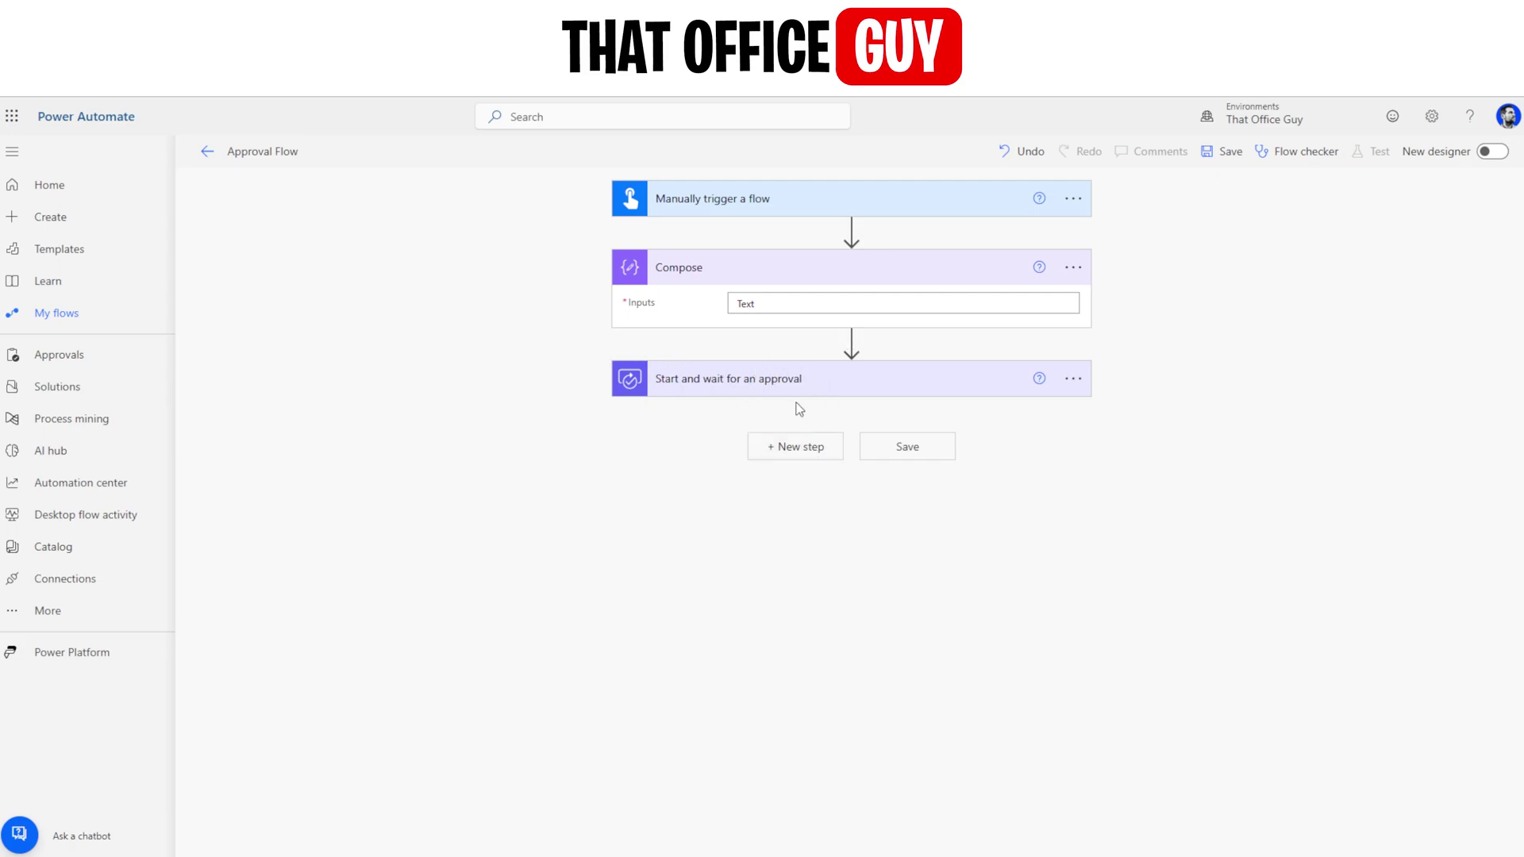
- Add a Condition after the approval, comparing on the approval's Outcome
click(790, 451)
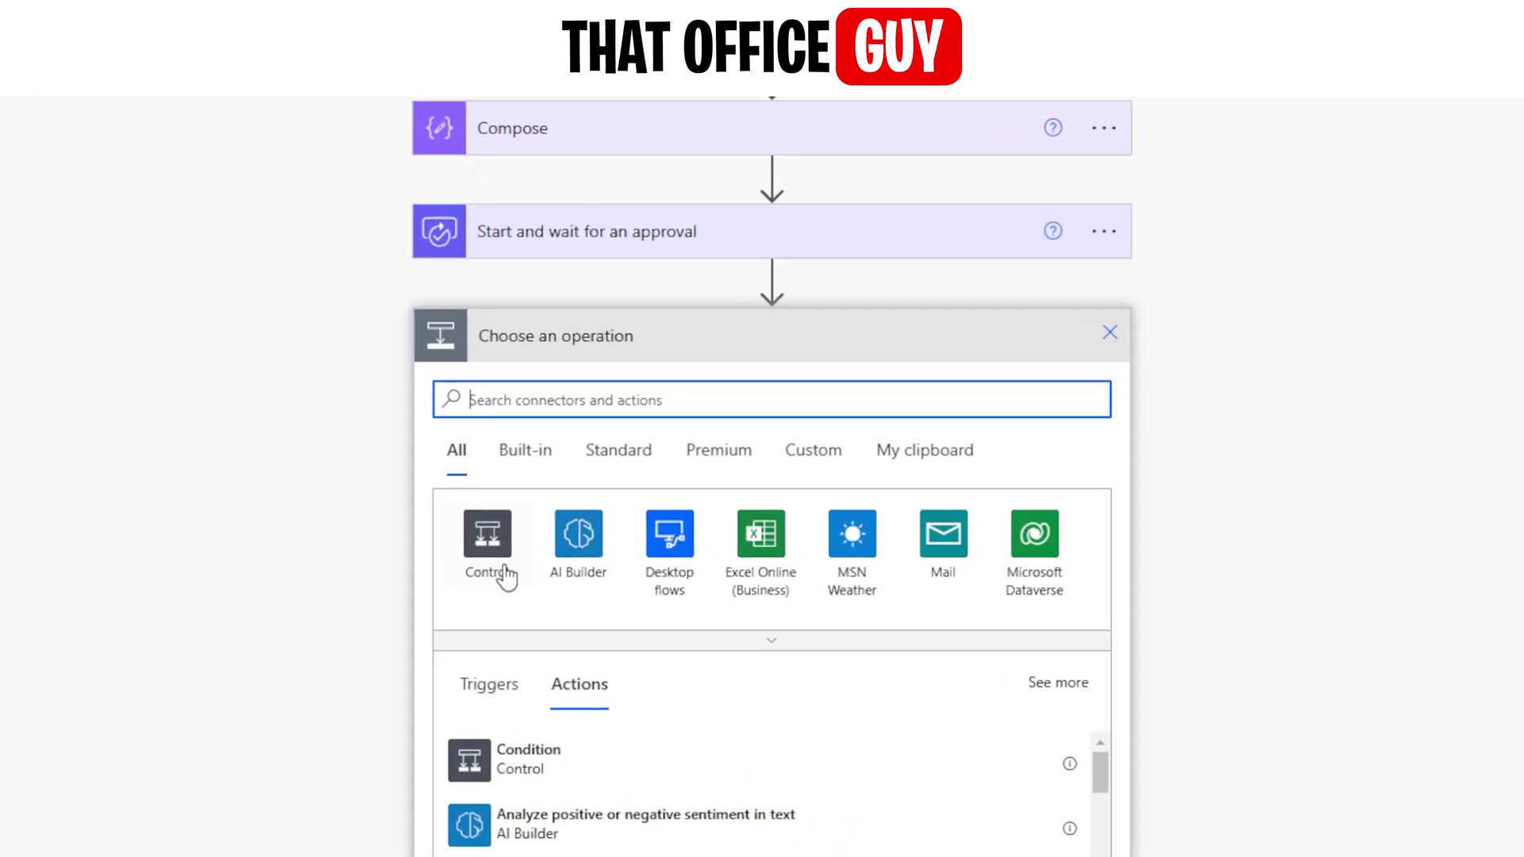
click(488, 539)
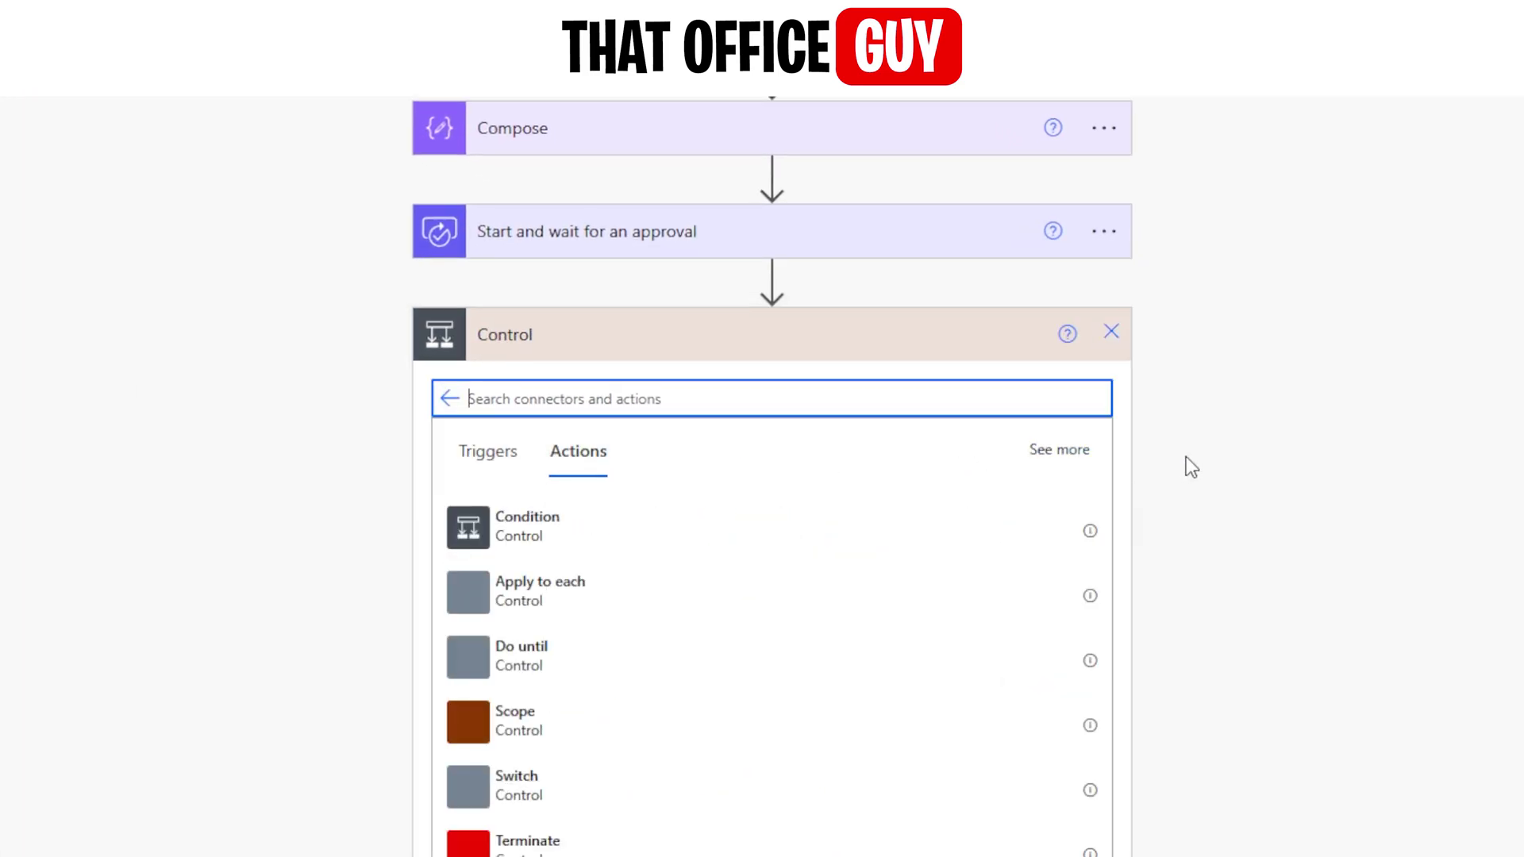
scroll(1191, 466, down, 2)
click(533, 389)
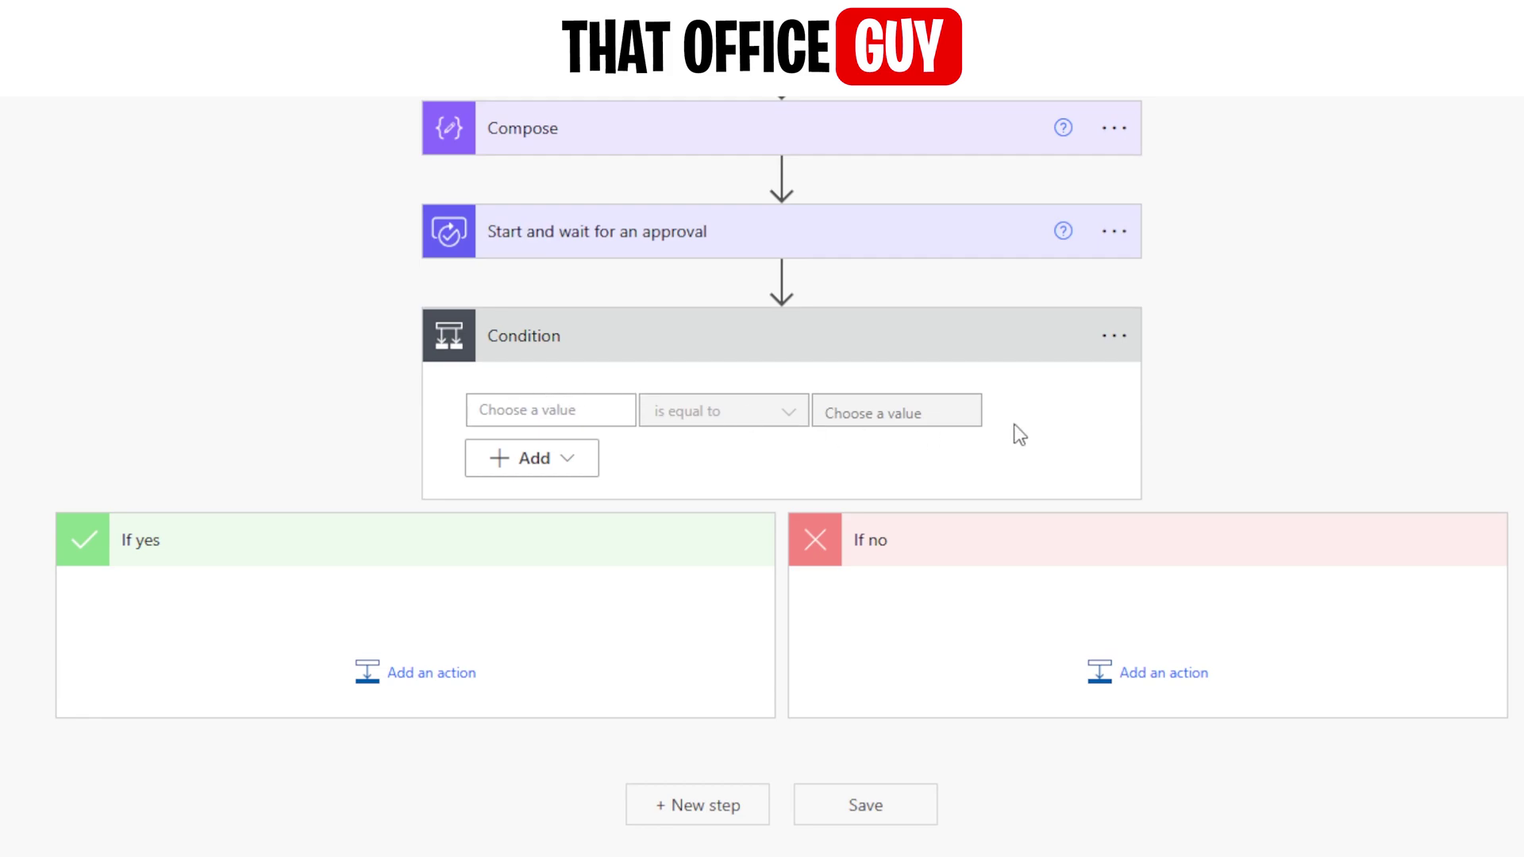
click(547, 412)
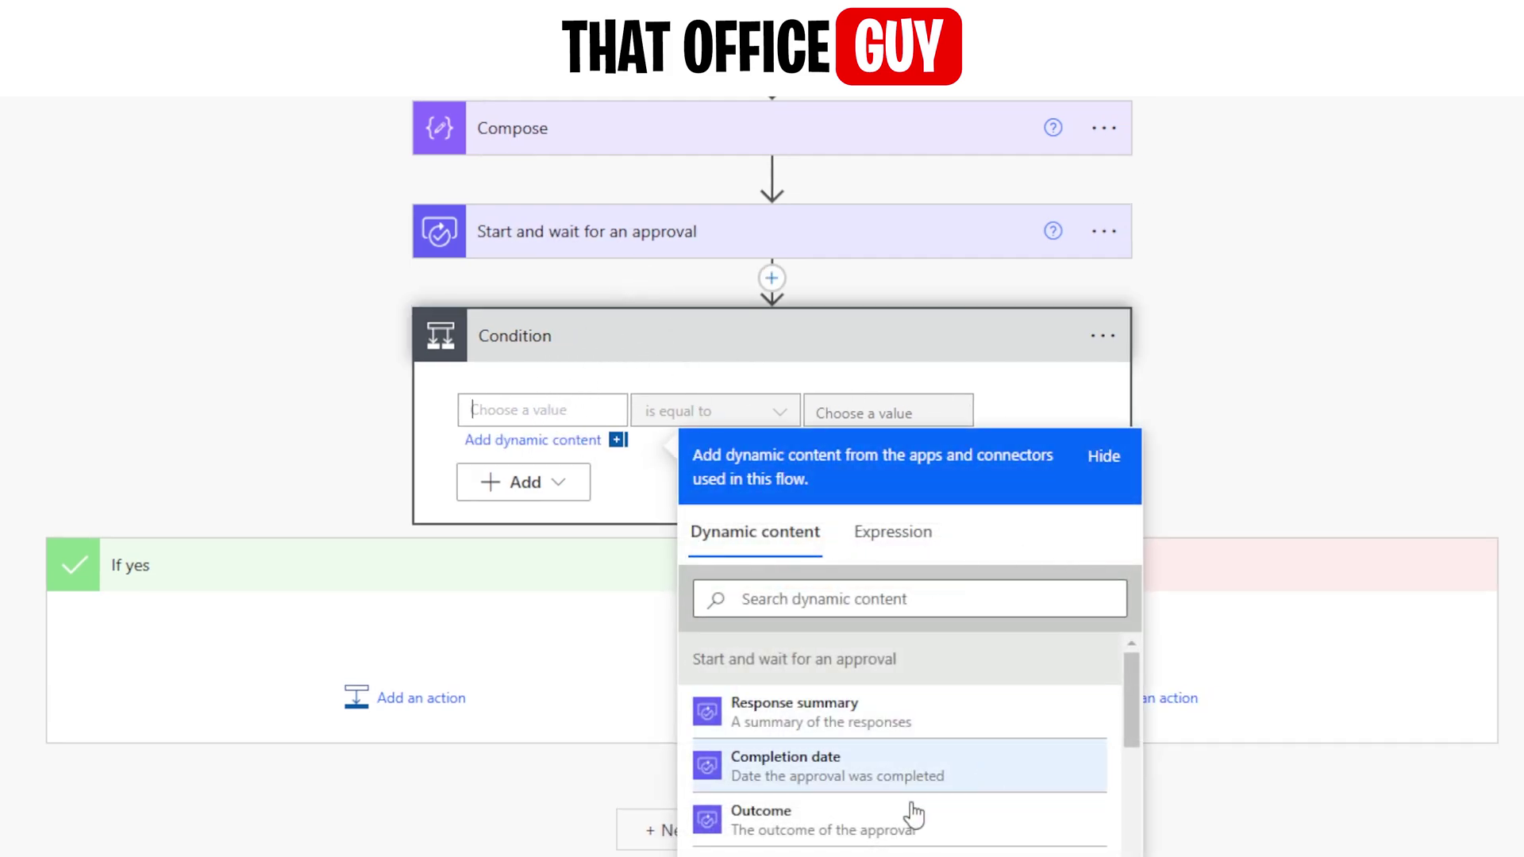
click(803, 834)
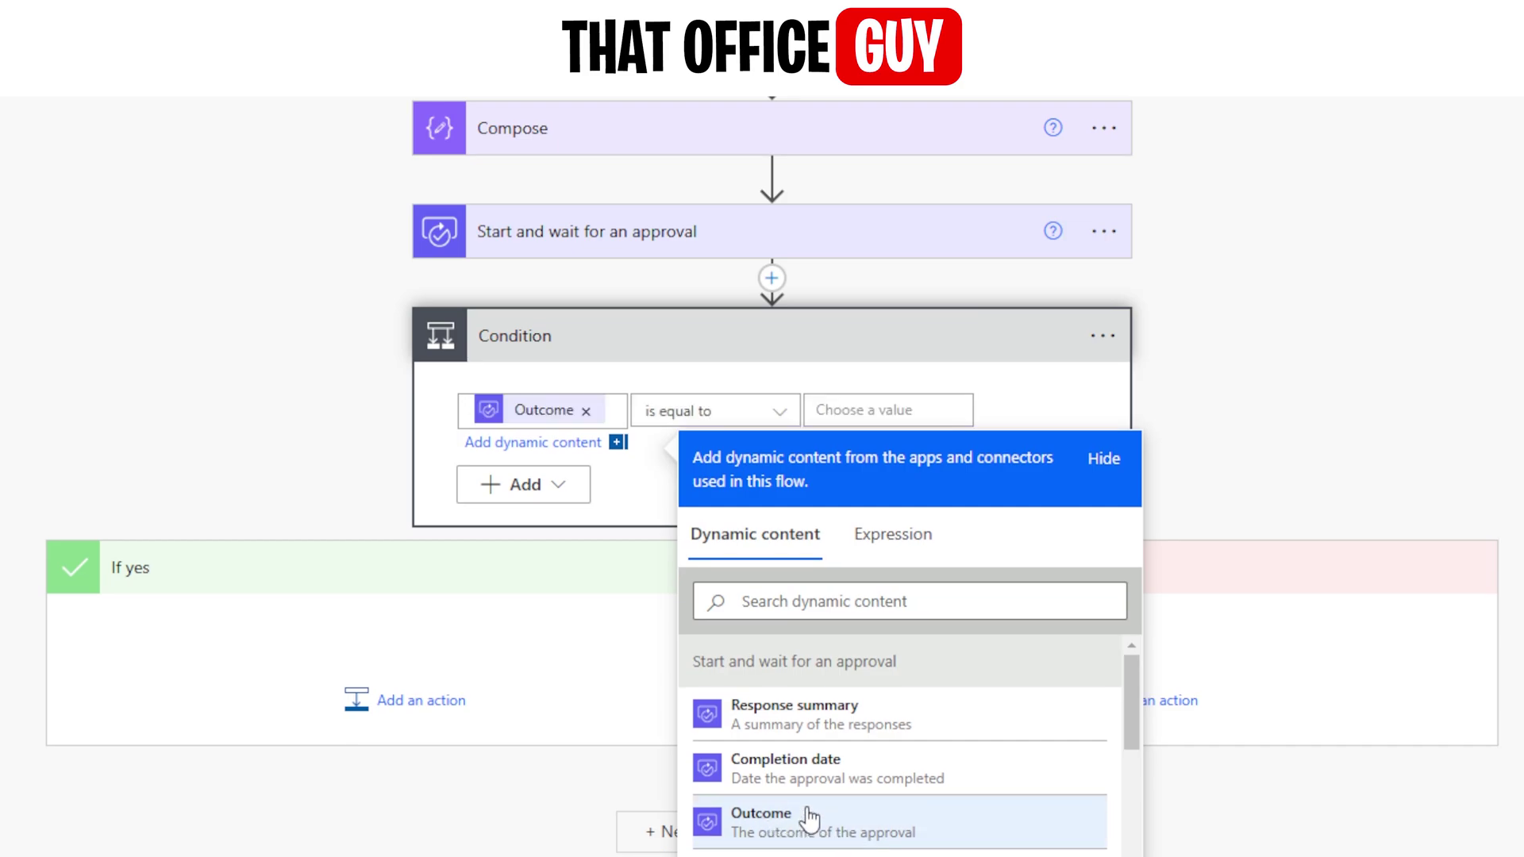
- Set the Condition's comparison value to Approve with 'is equal to', replacing the typed 'true'
click(859, 403)
text(true)
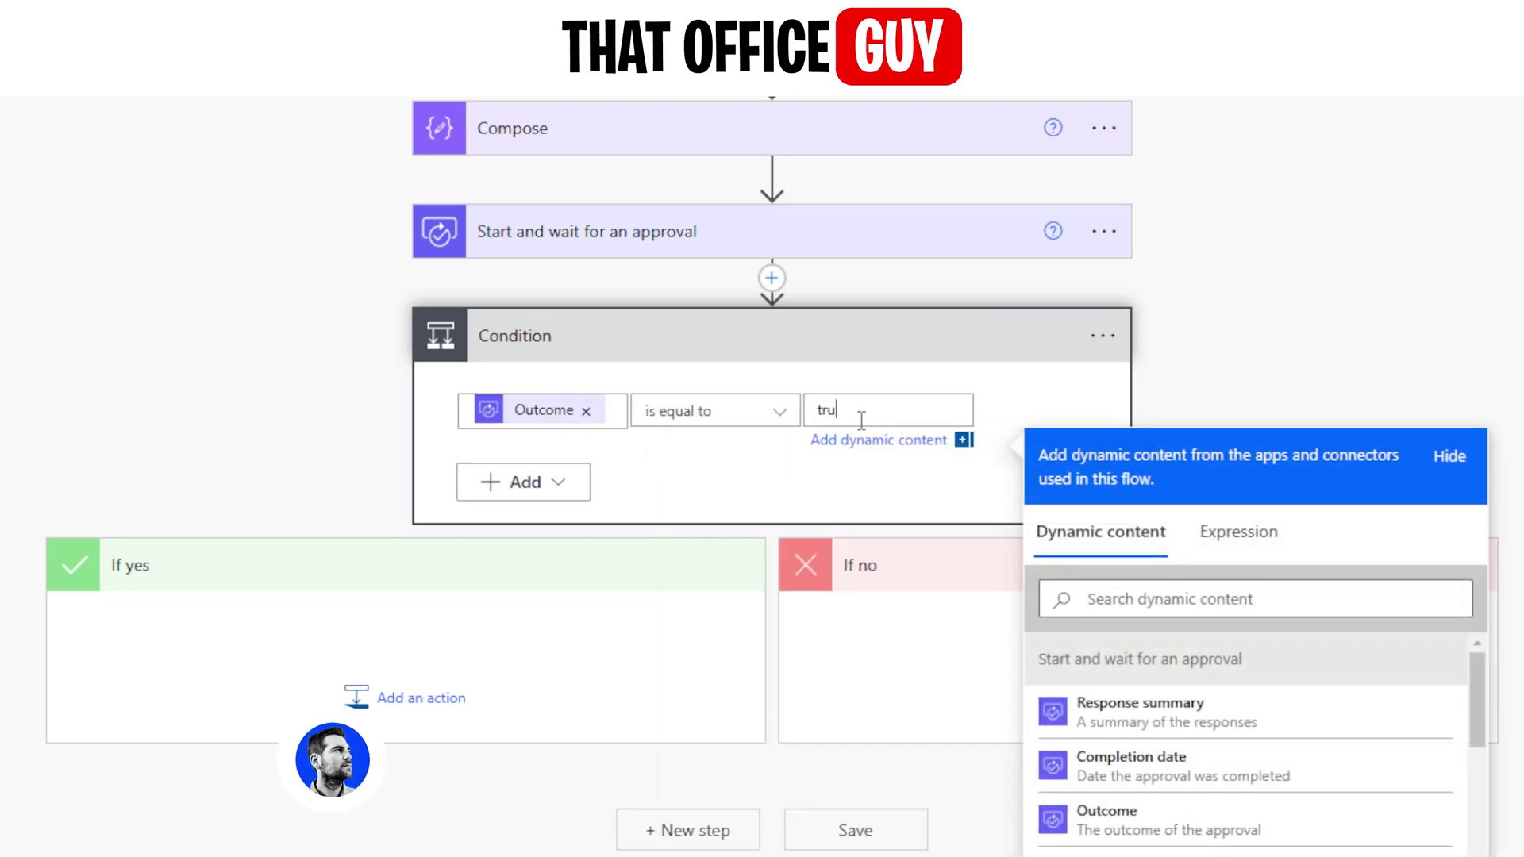
click(1182, 392)
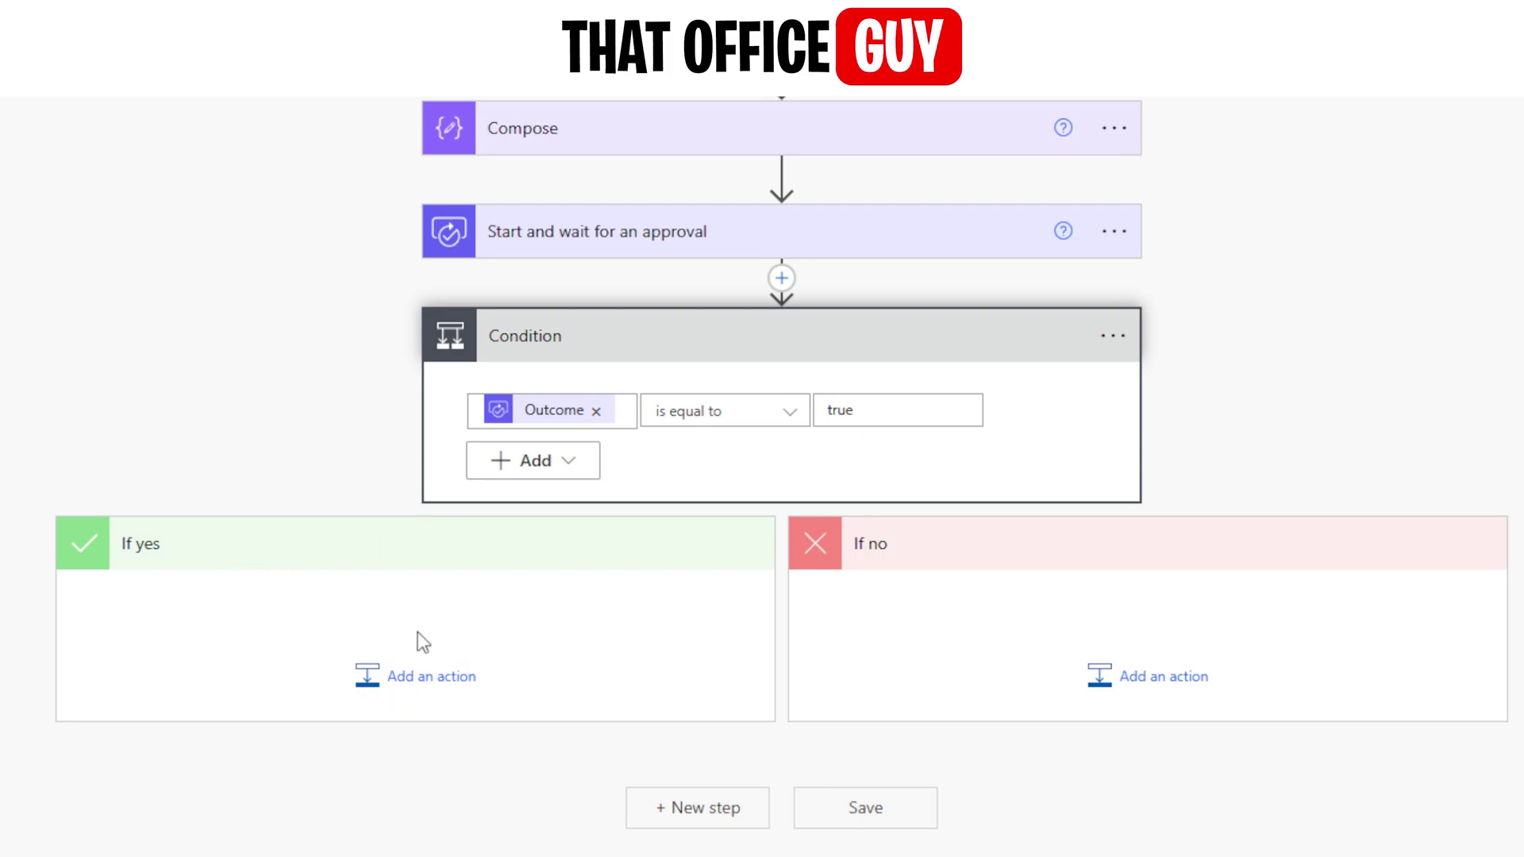
drag(859, 409, 808, 418)
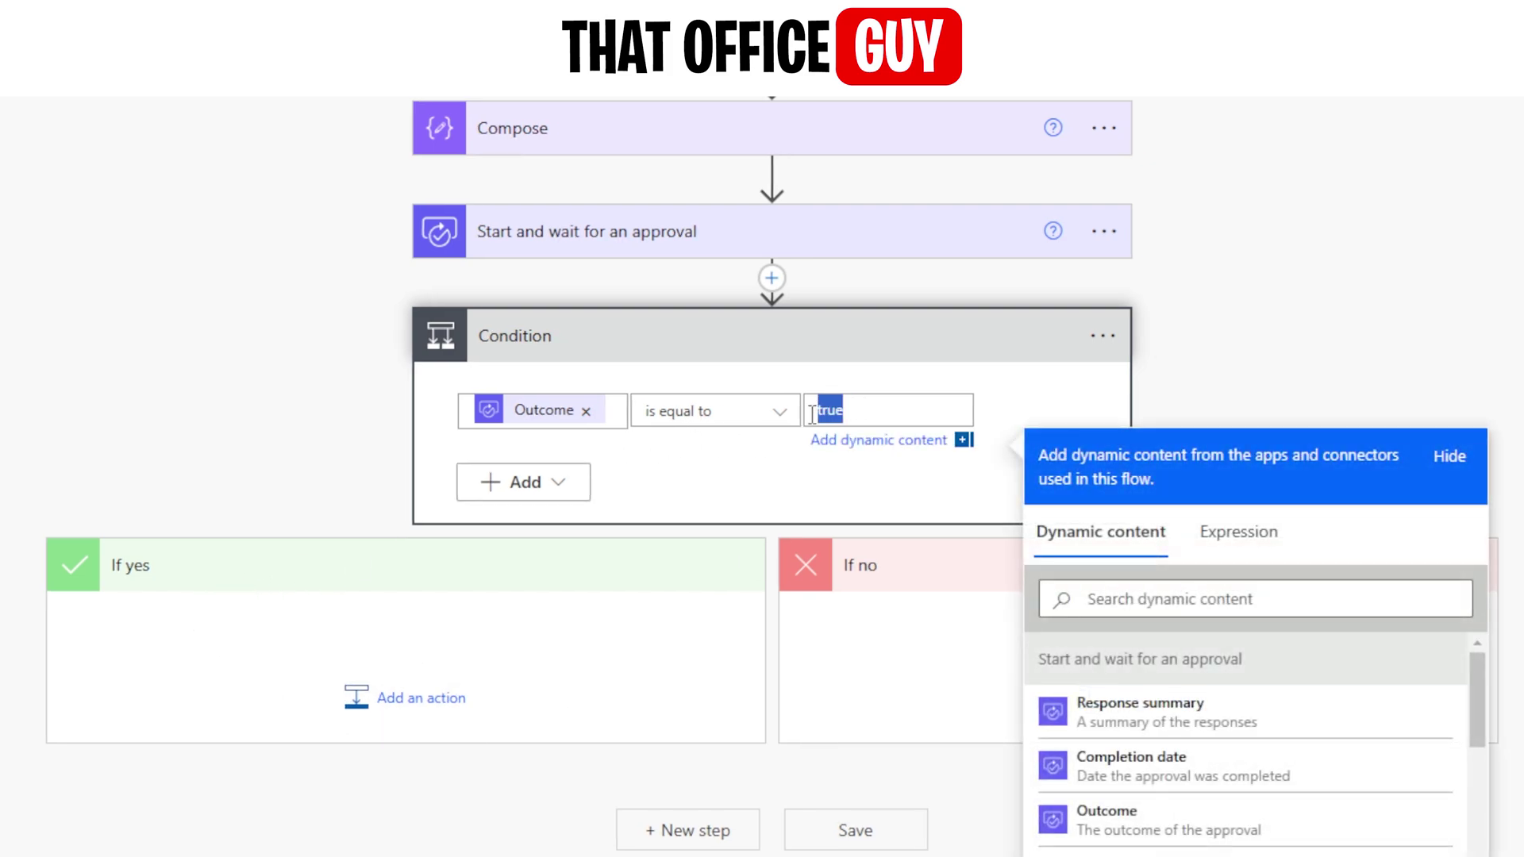
text(Approve)
click(1230, 373)
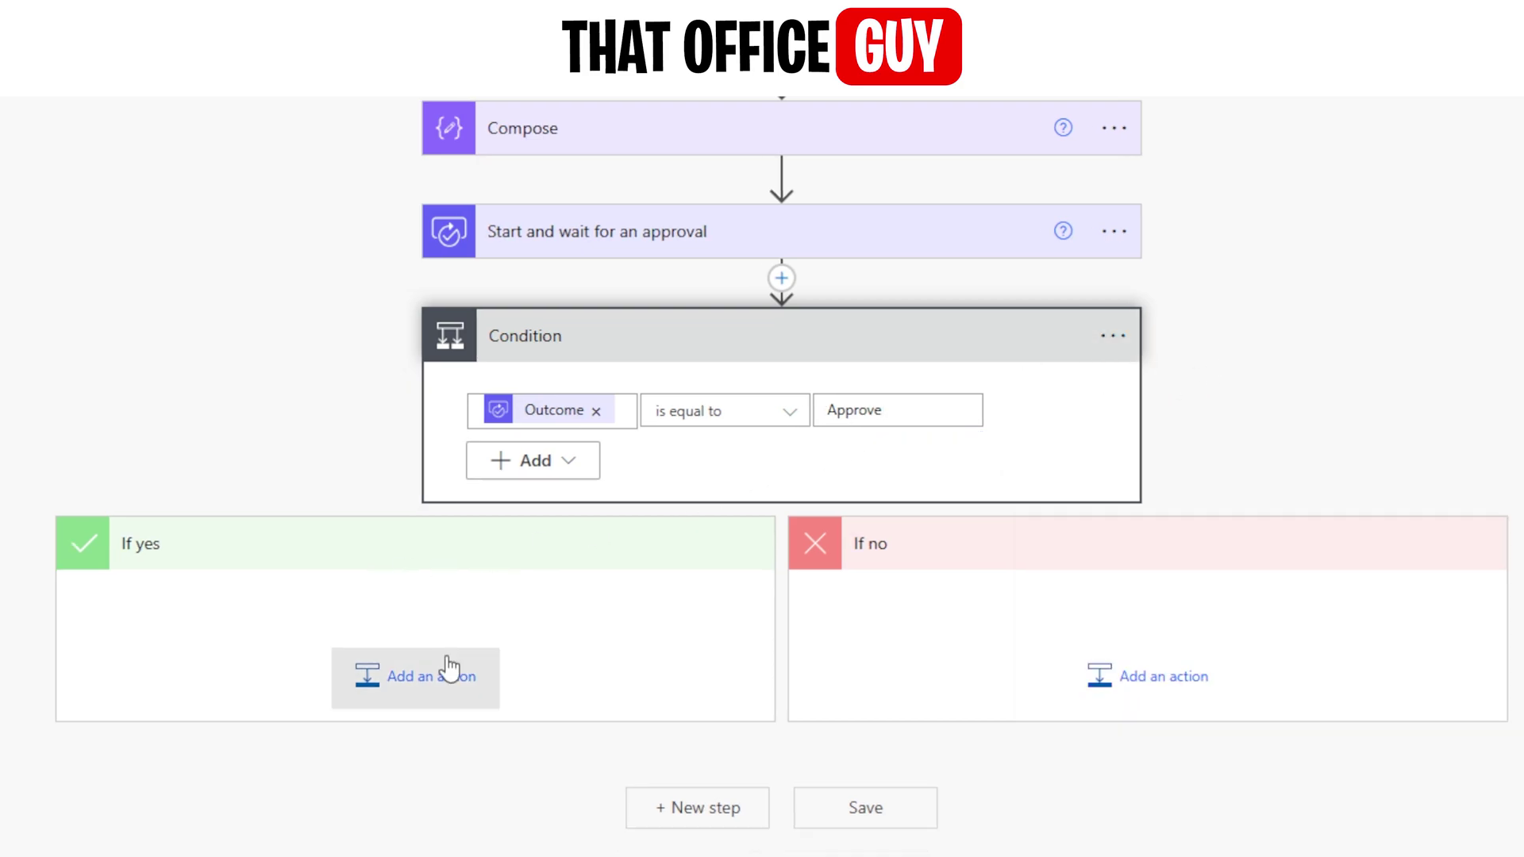
- Add a Compose action under If yes with input 'Approved'
click(343, 674)
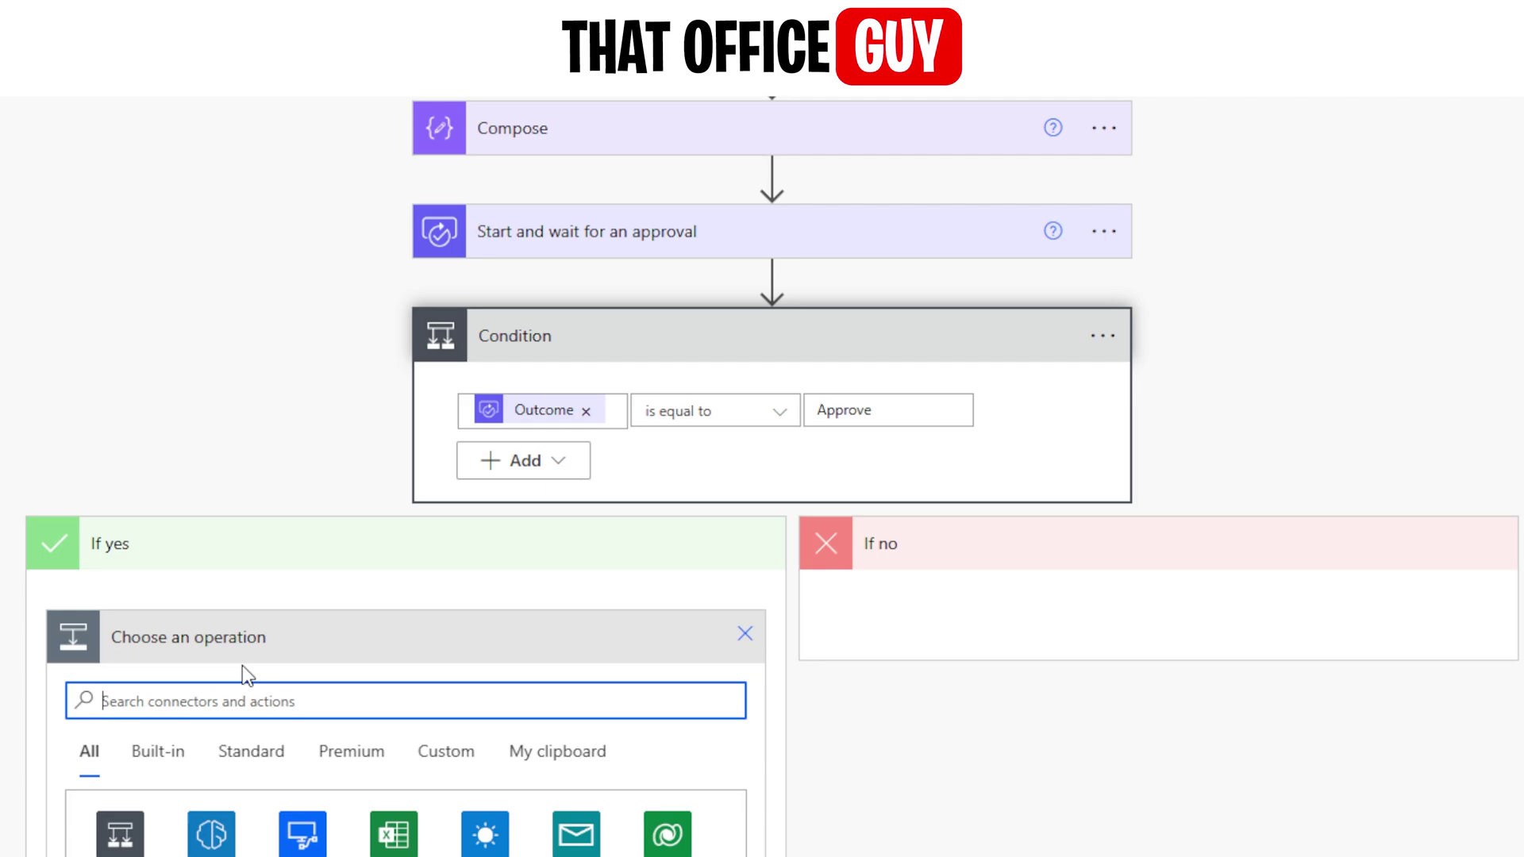
text(compose)
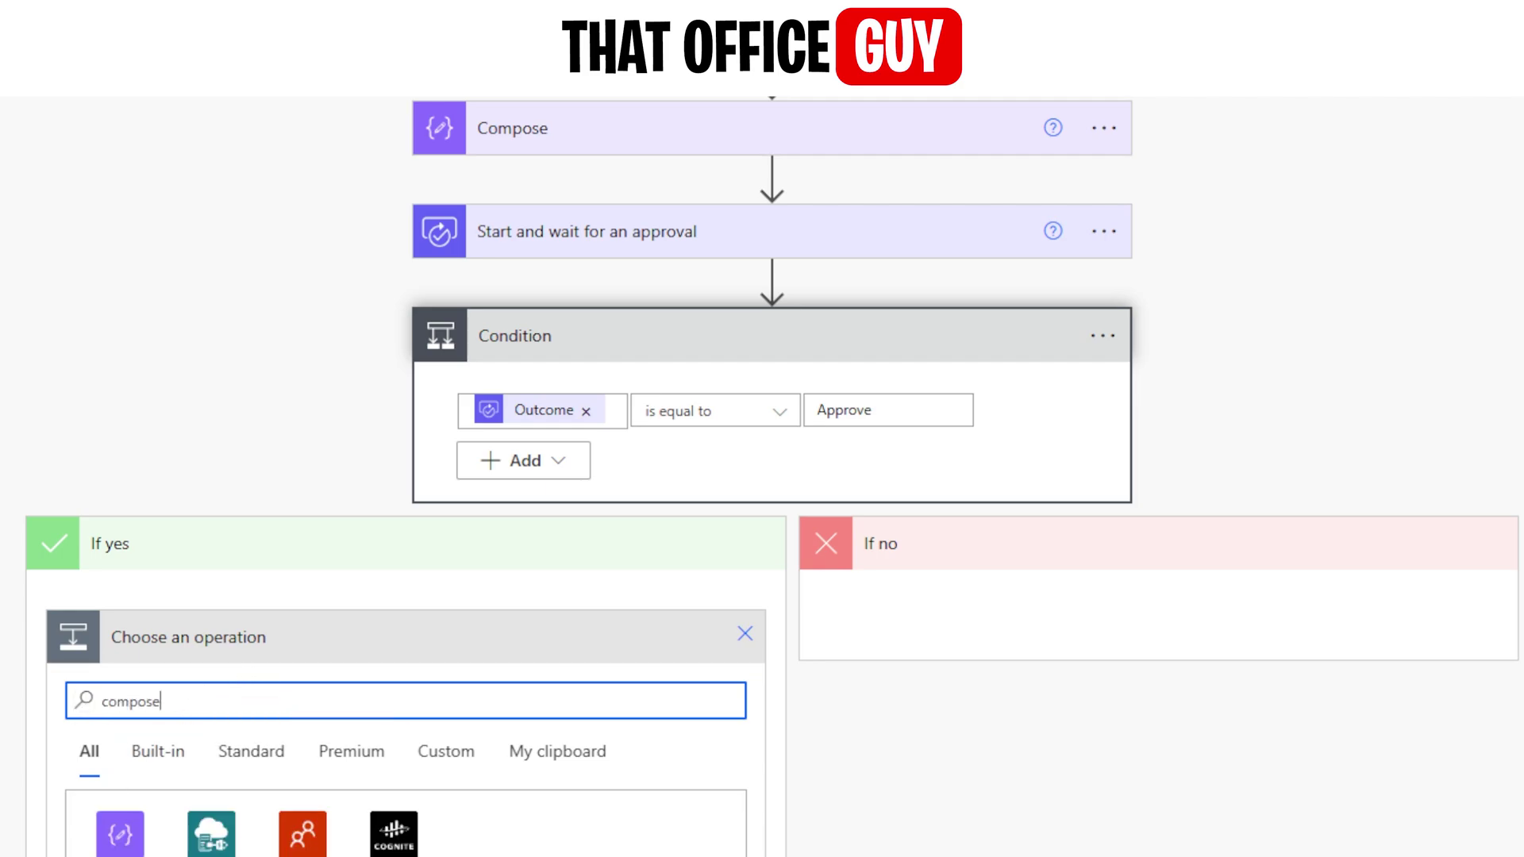
scroll(119, 707, down, 5)
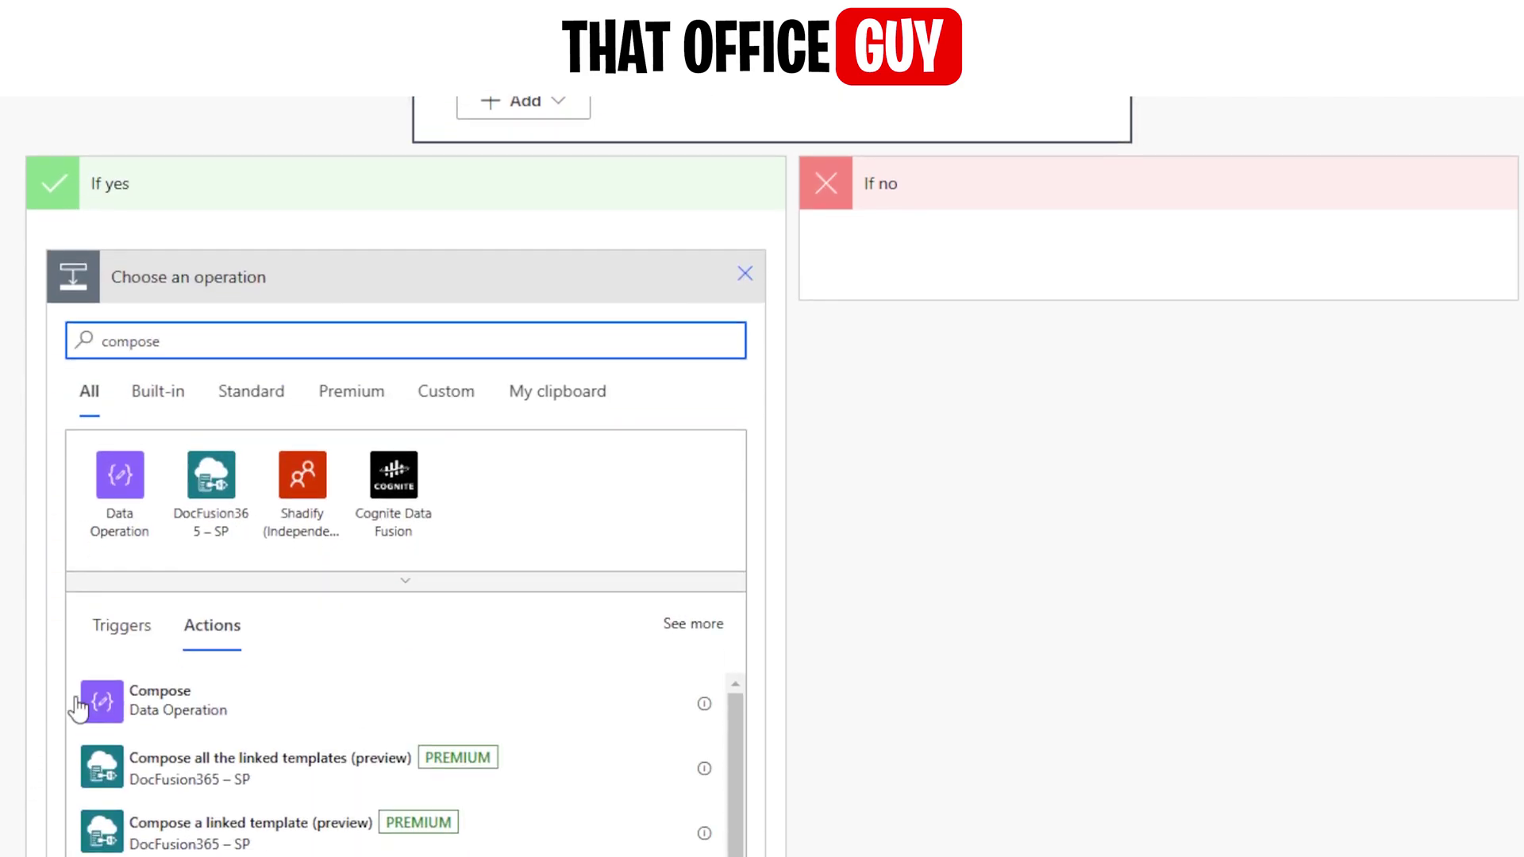
click(172, 703)
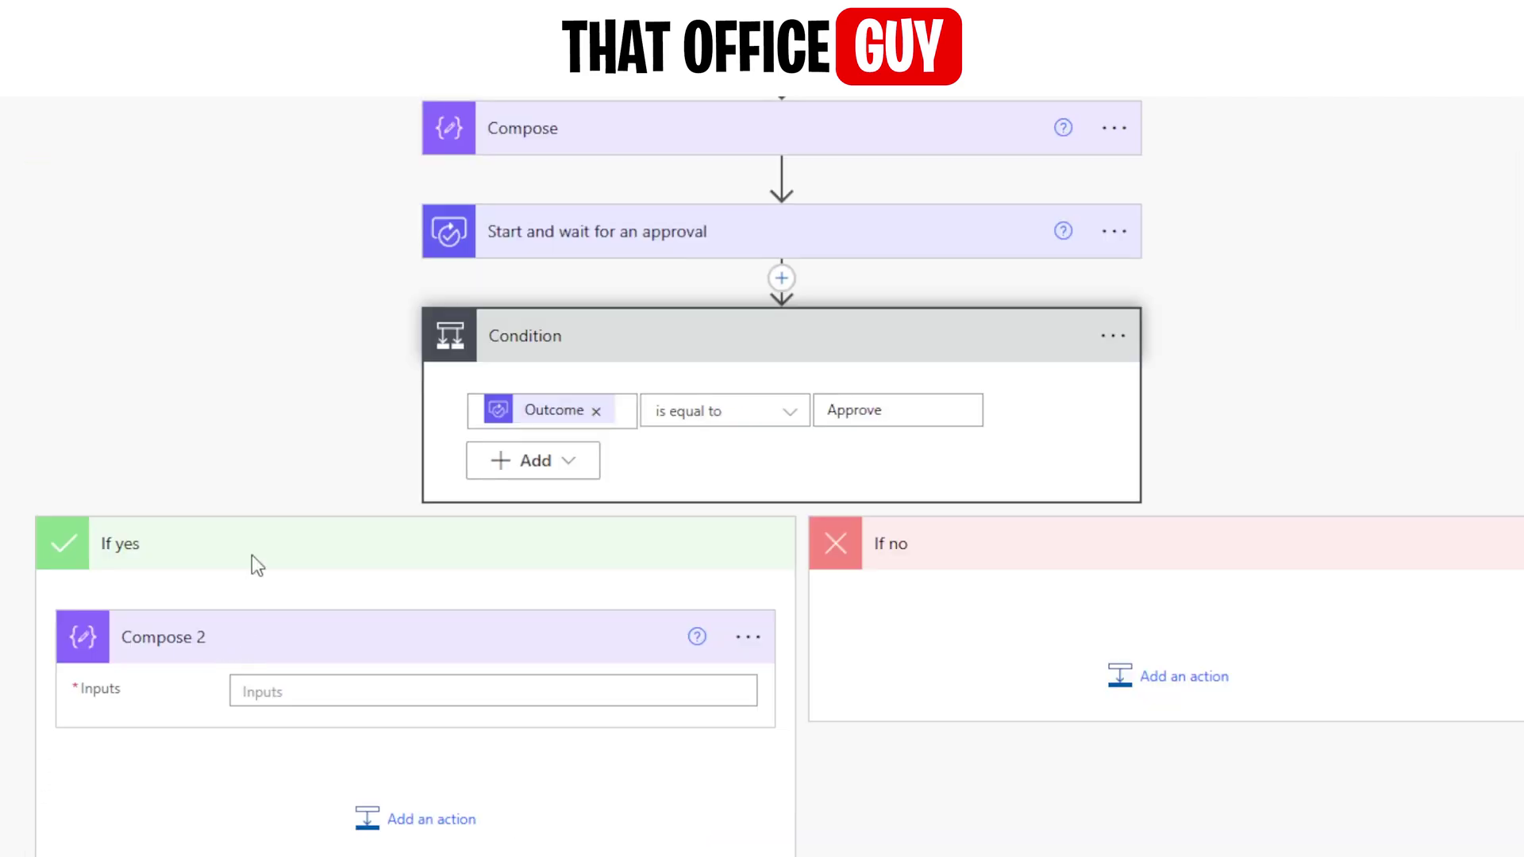
click(273, 693)
text(App)
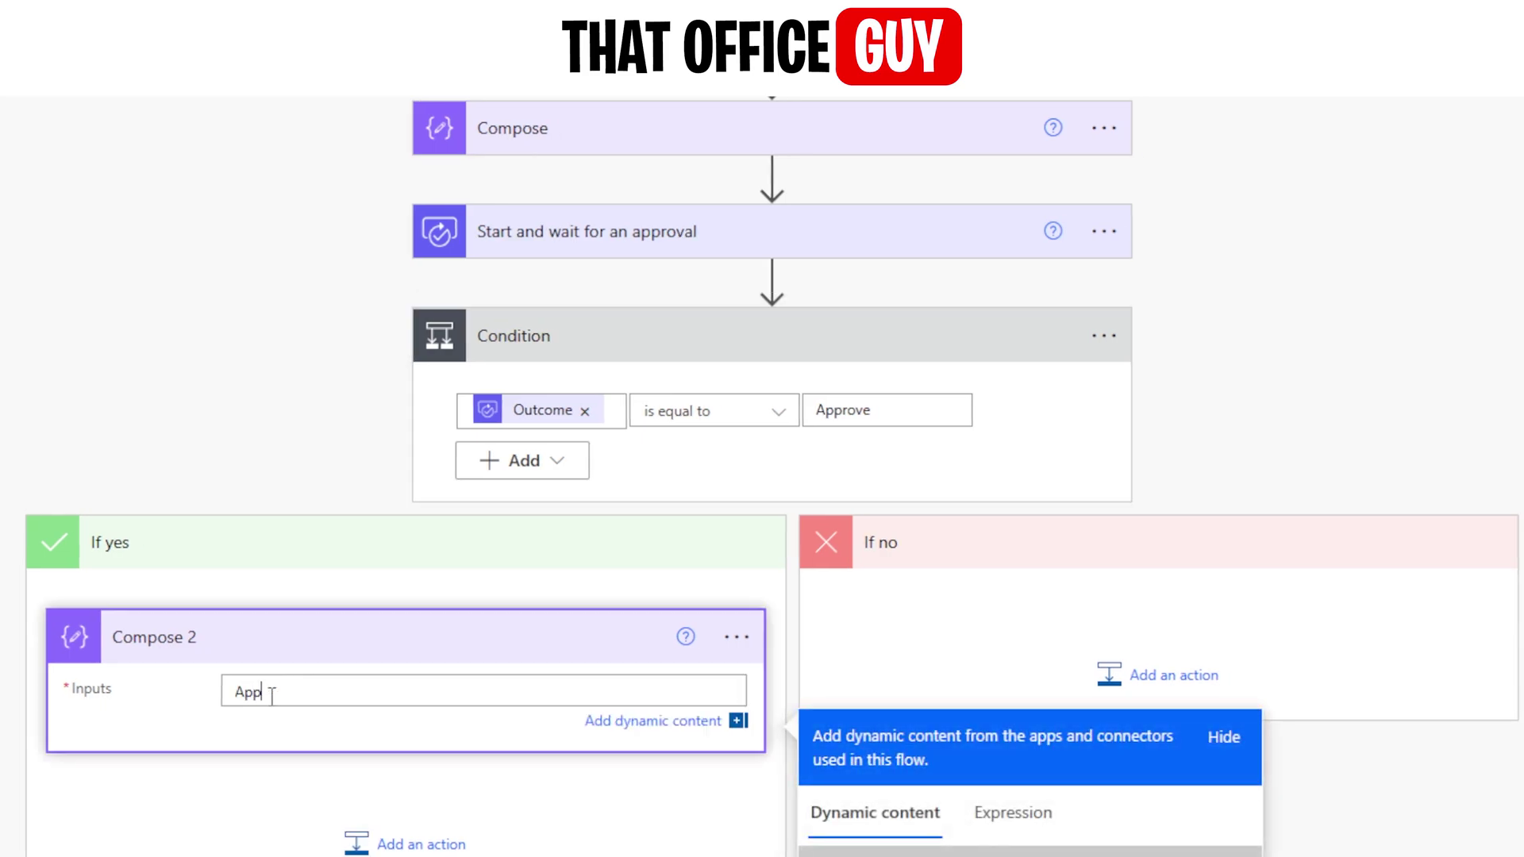
text(roved)
click(1007, 598)
- Add a Compose action under If no with input 'Rejected', then collapse the Condition cards
click(1136, 676)
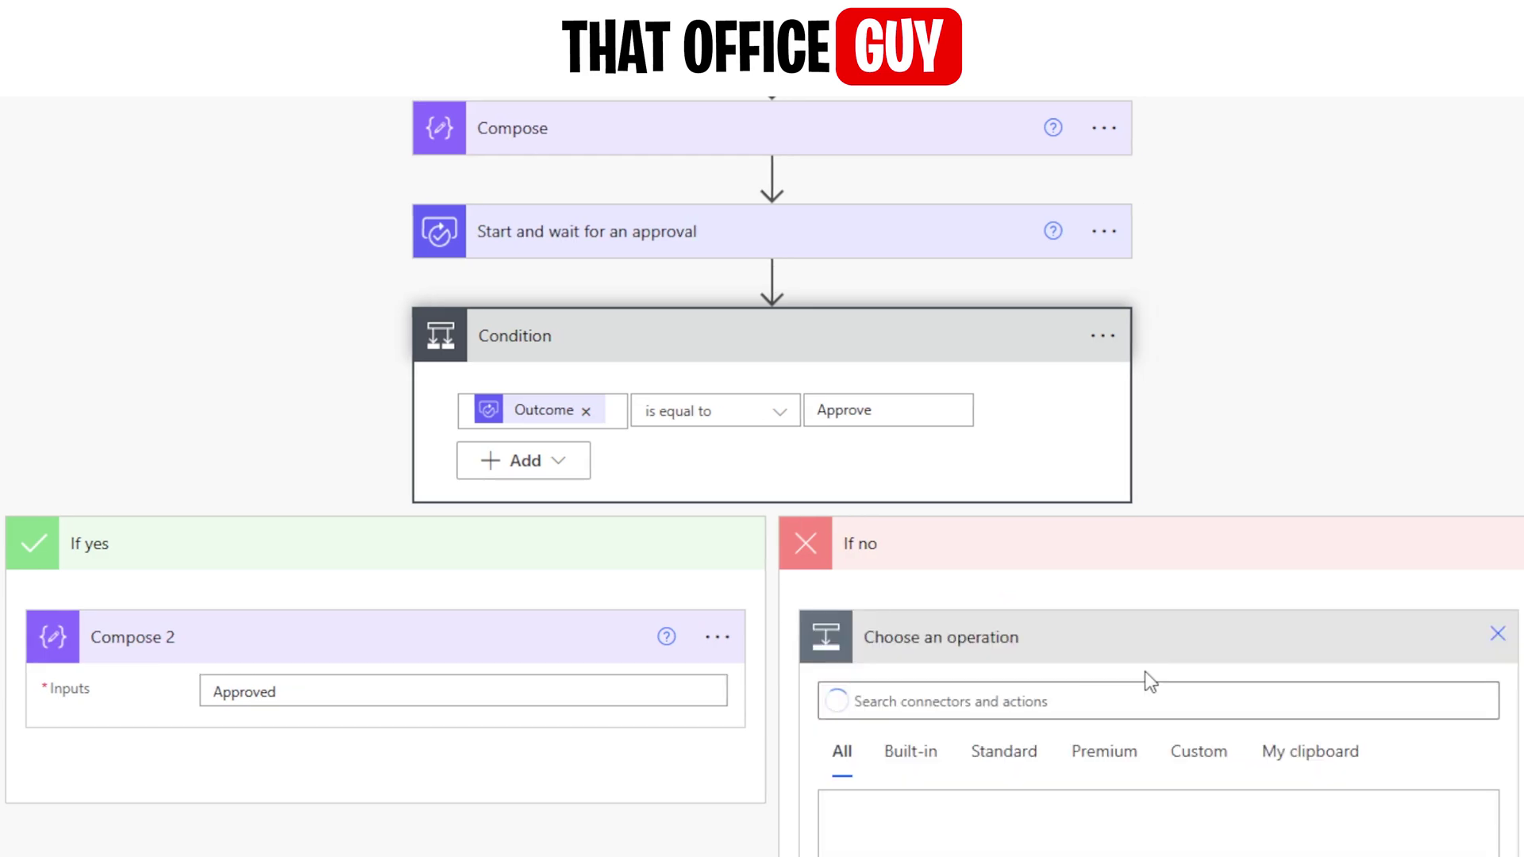
scroll(881, 667, down, 3)
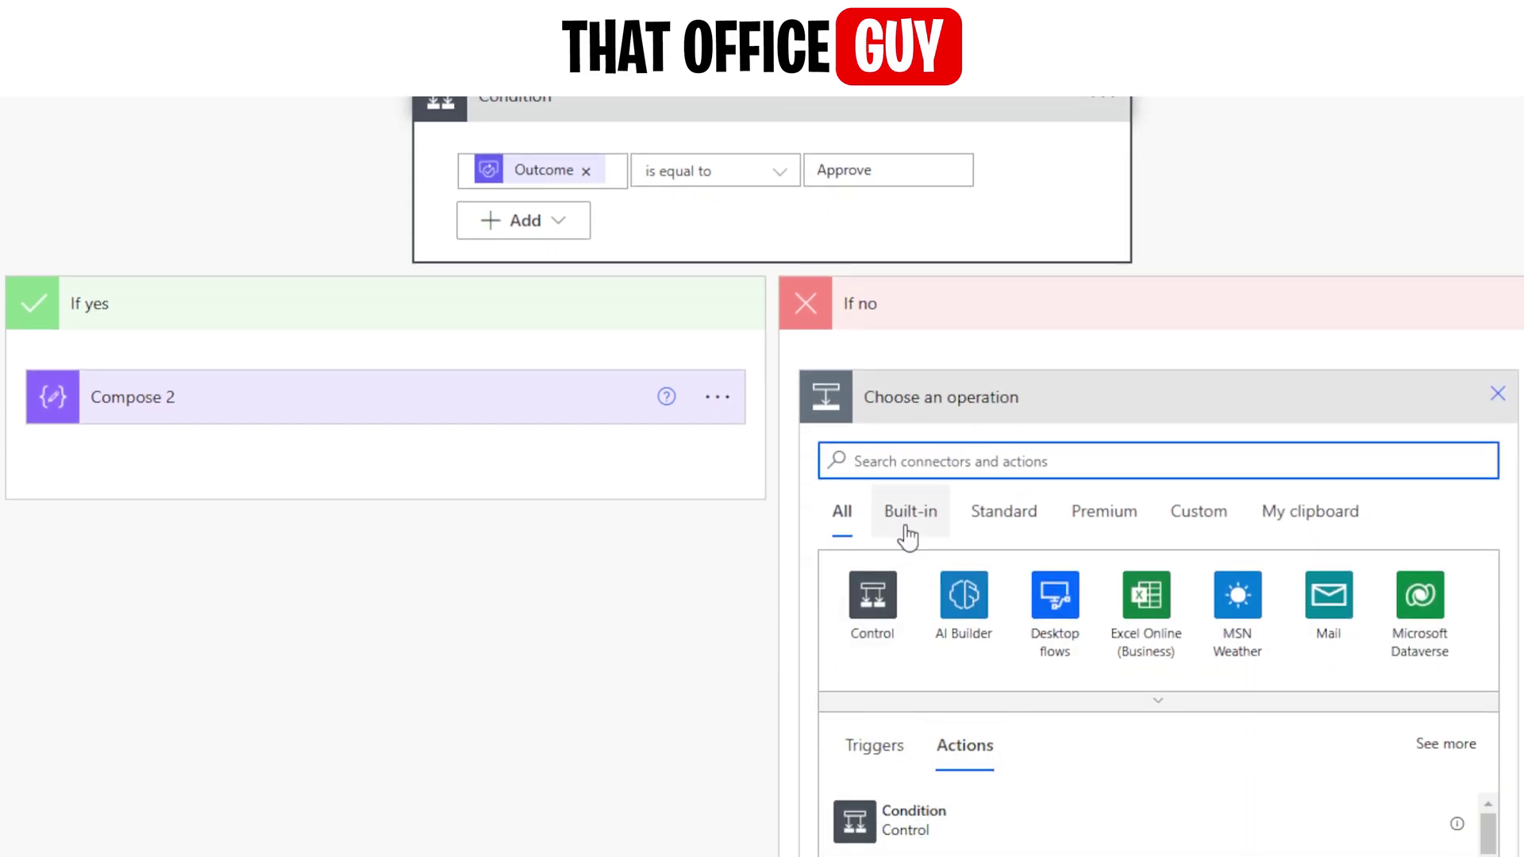
text(compose)
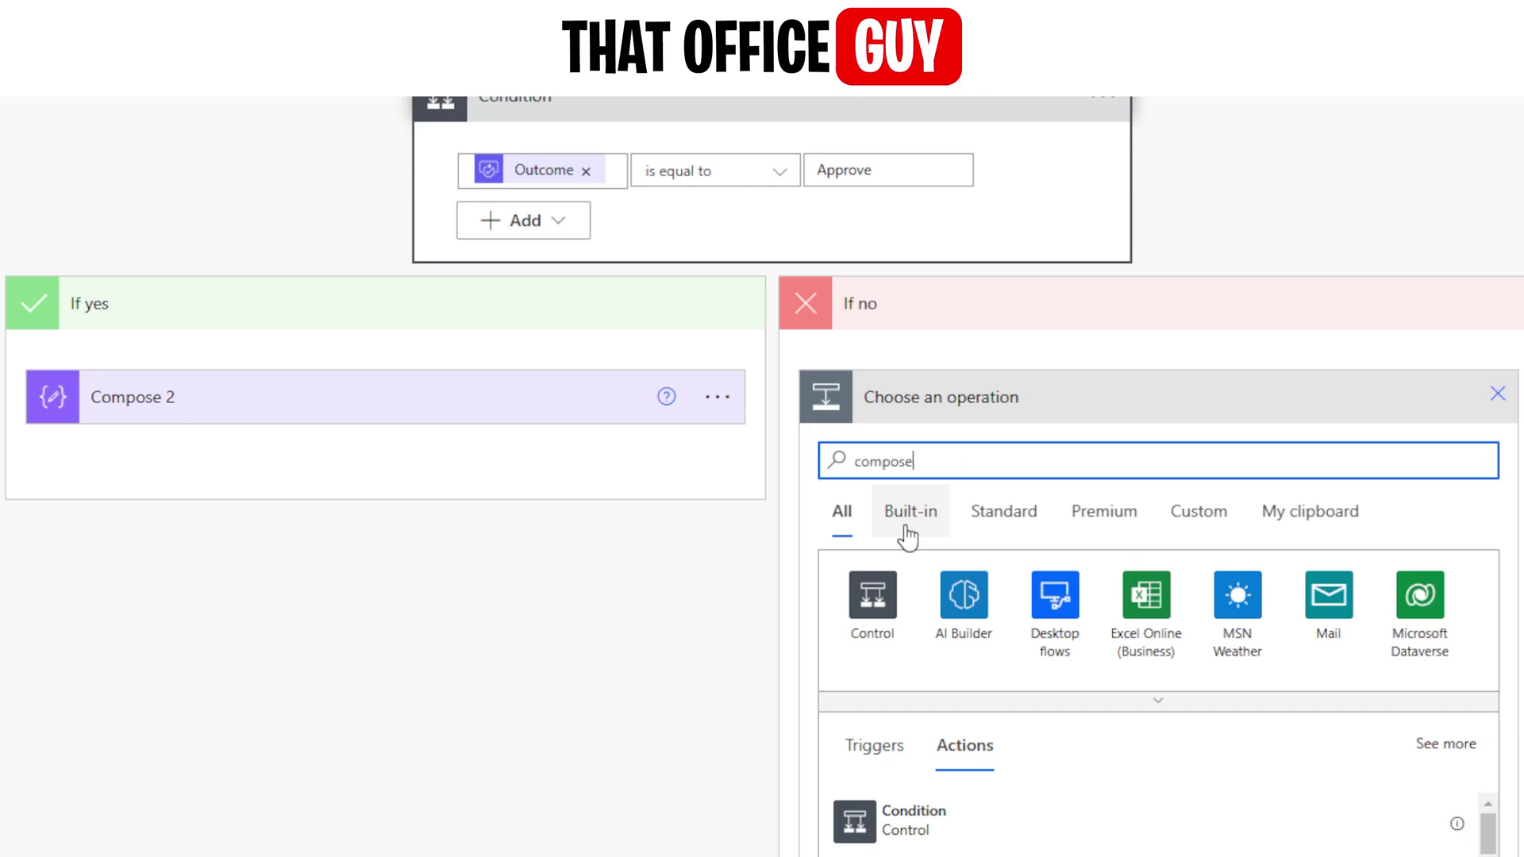
click(913, 830)
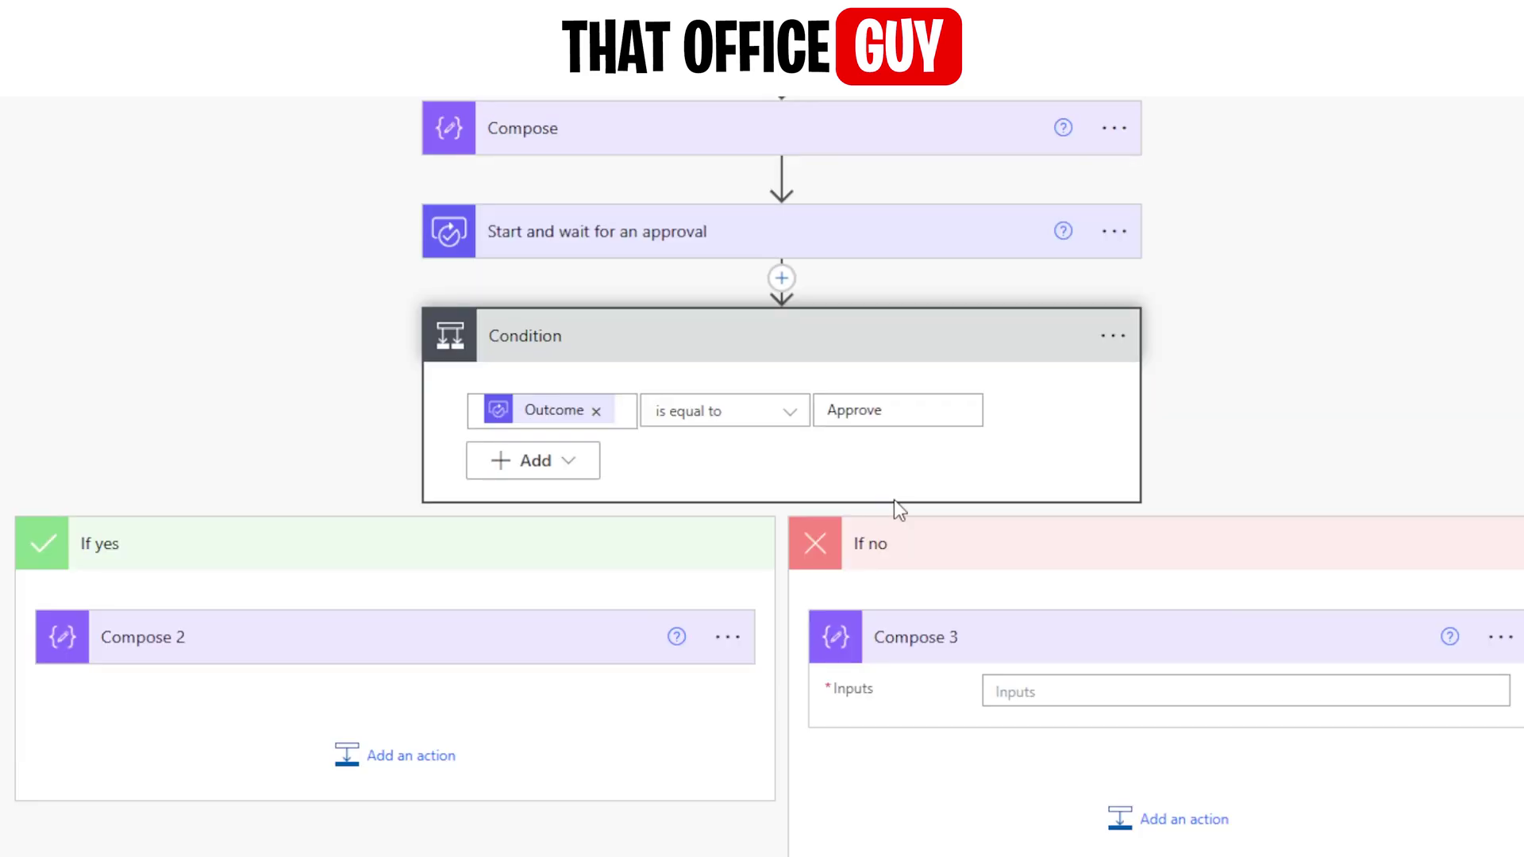
click(1025, 689)
text(Rejected)
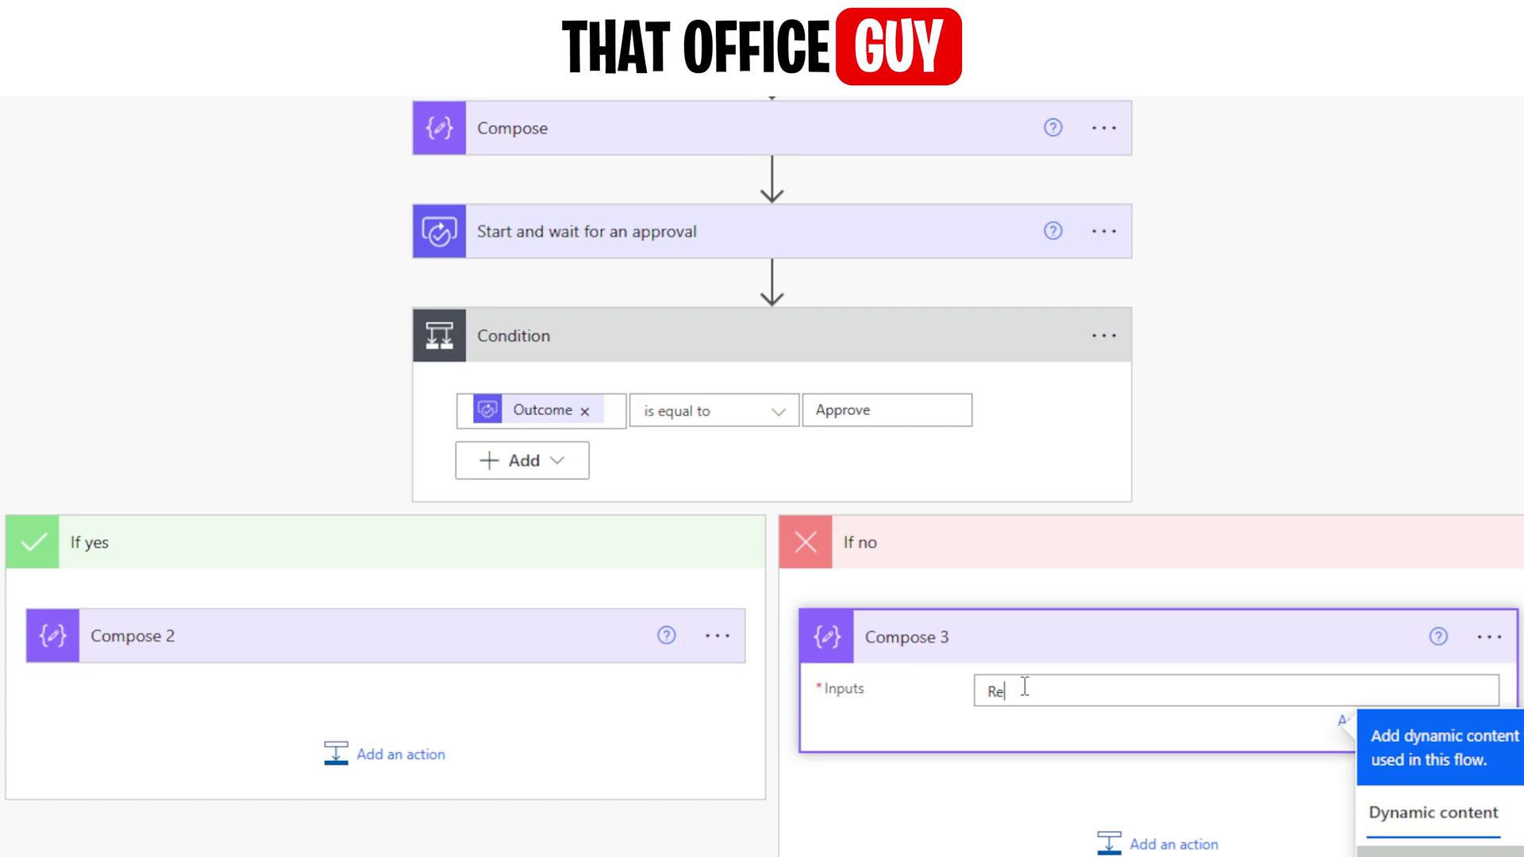
click(1311, 429)
click(1119, 652)
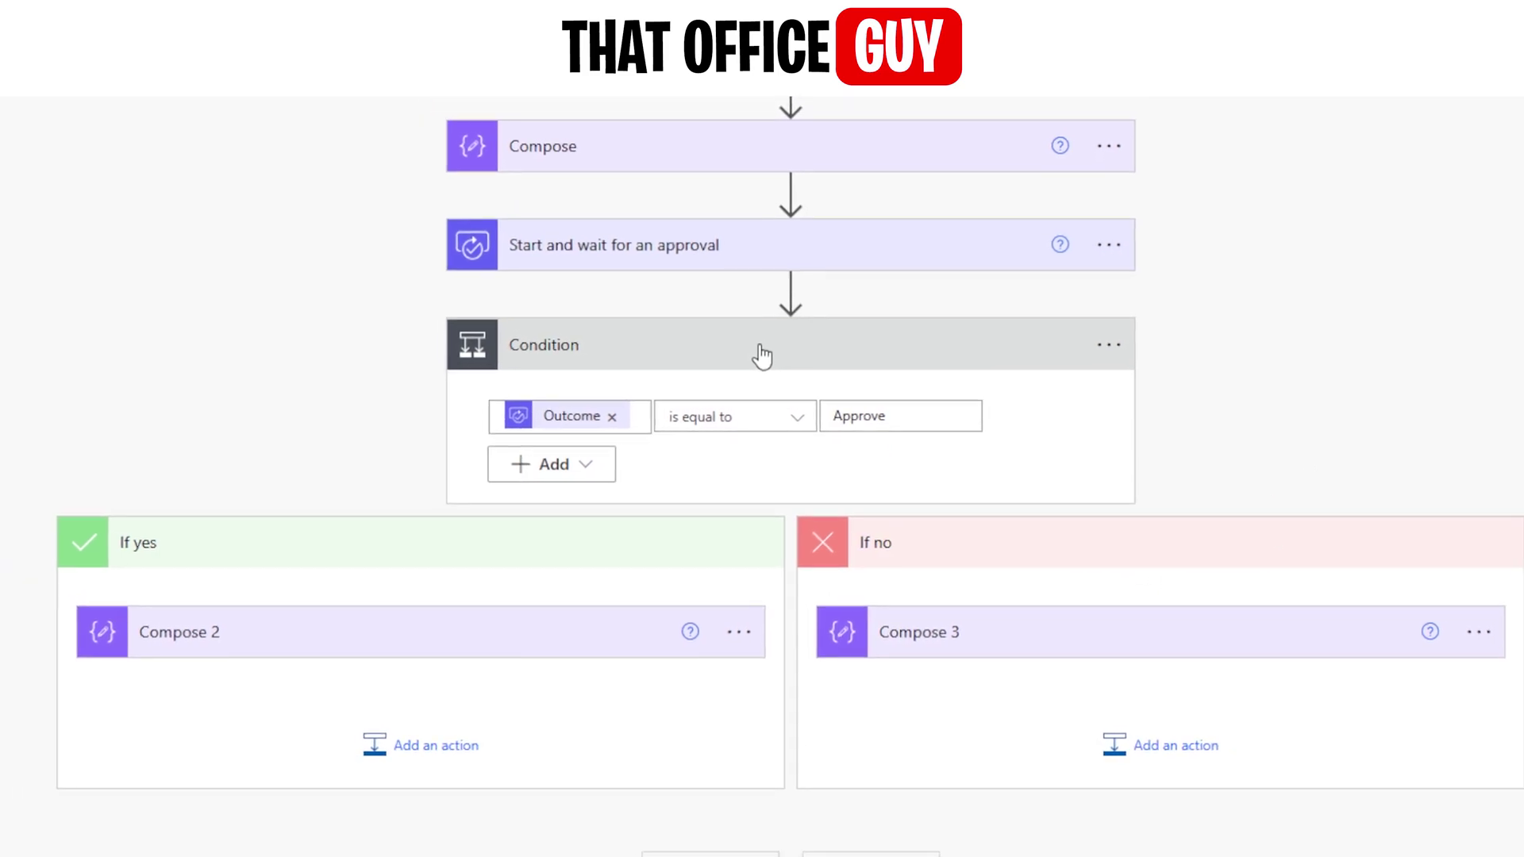
click(762, 357)
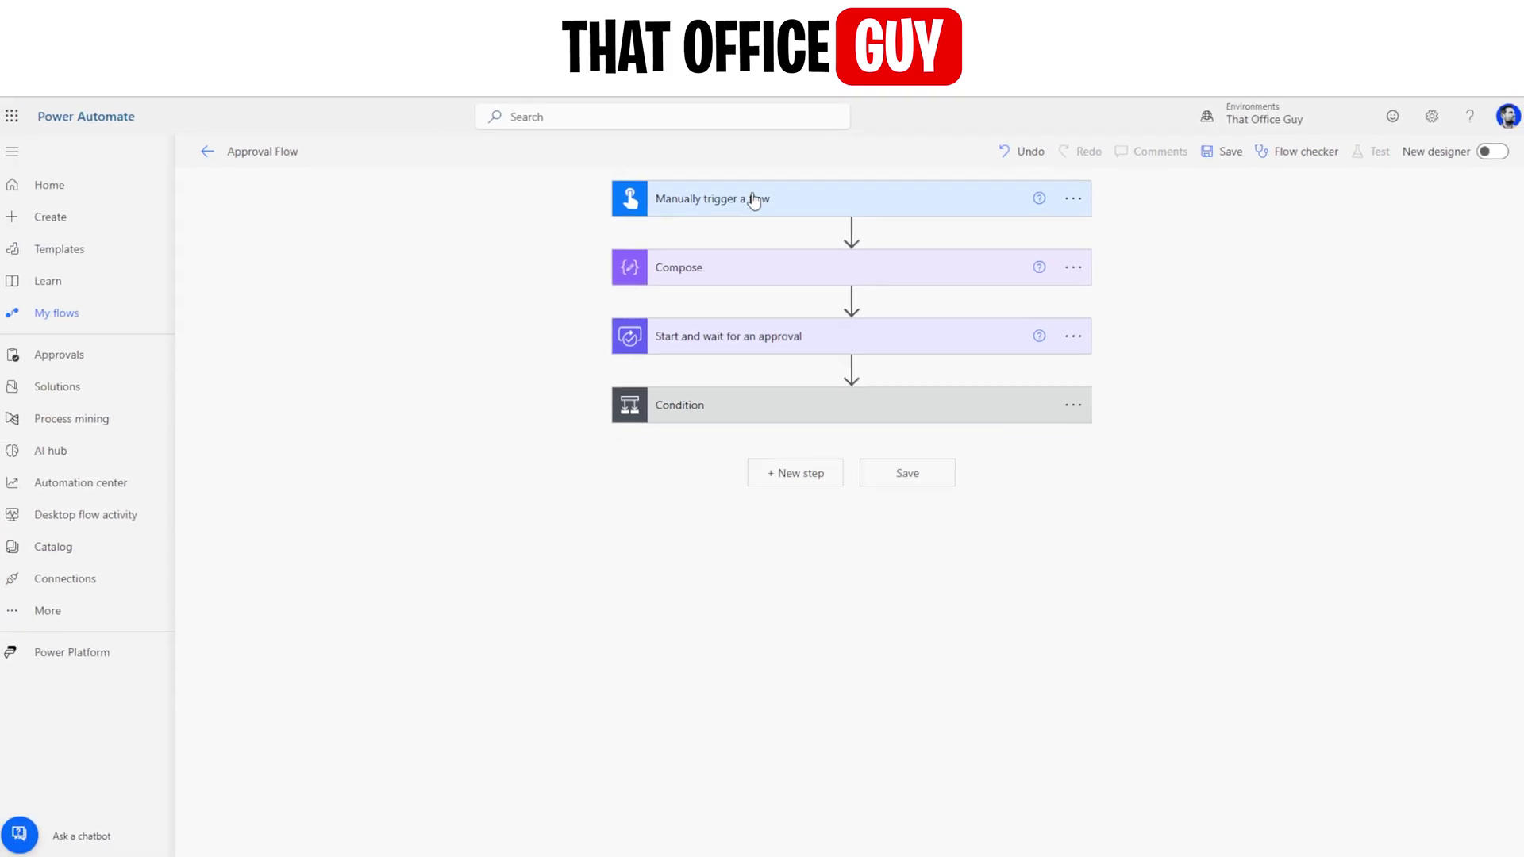
- Review the approval and Condition cards, then save the Approval Flow
click(718, 269)
click(839, 336)
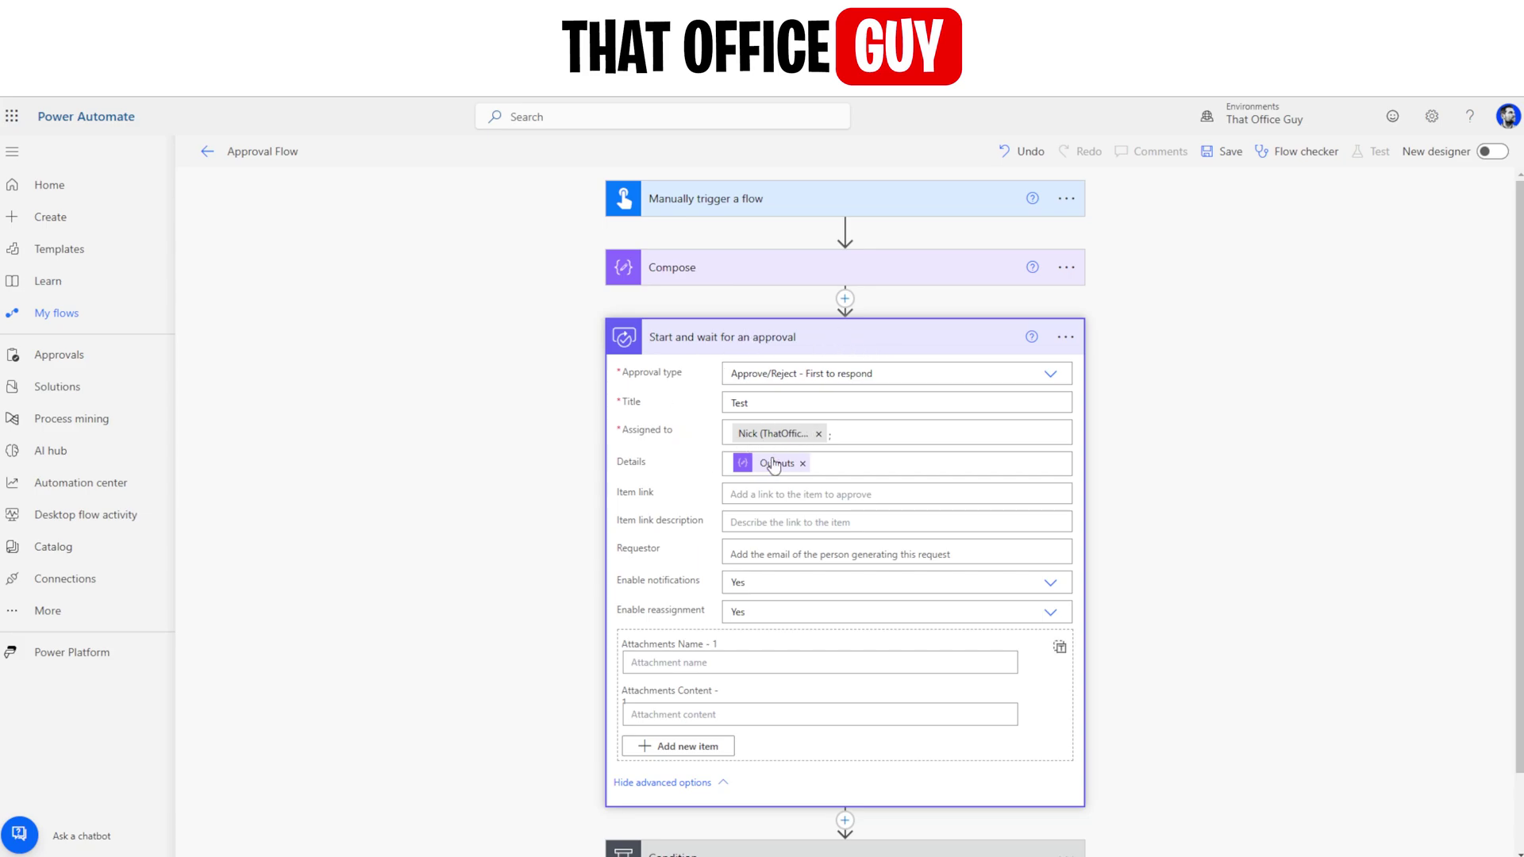
scroll(568, 624, down, 1)
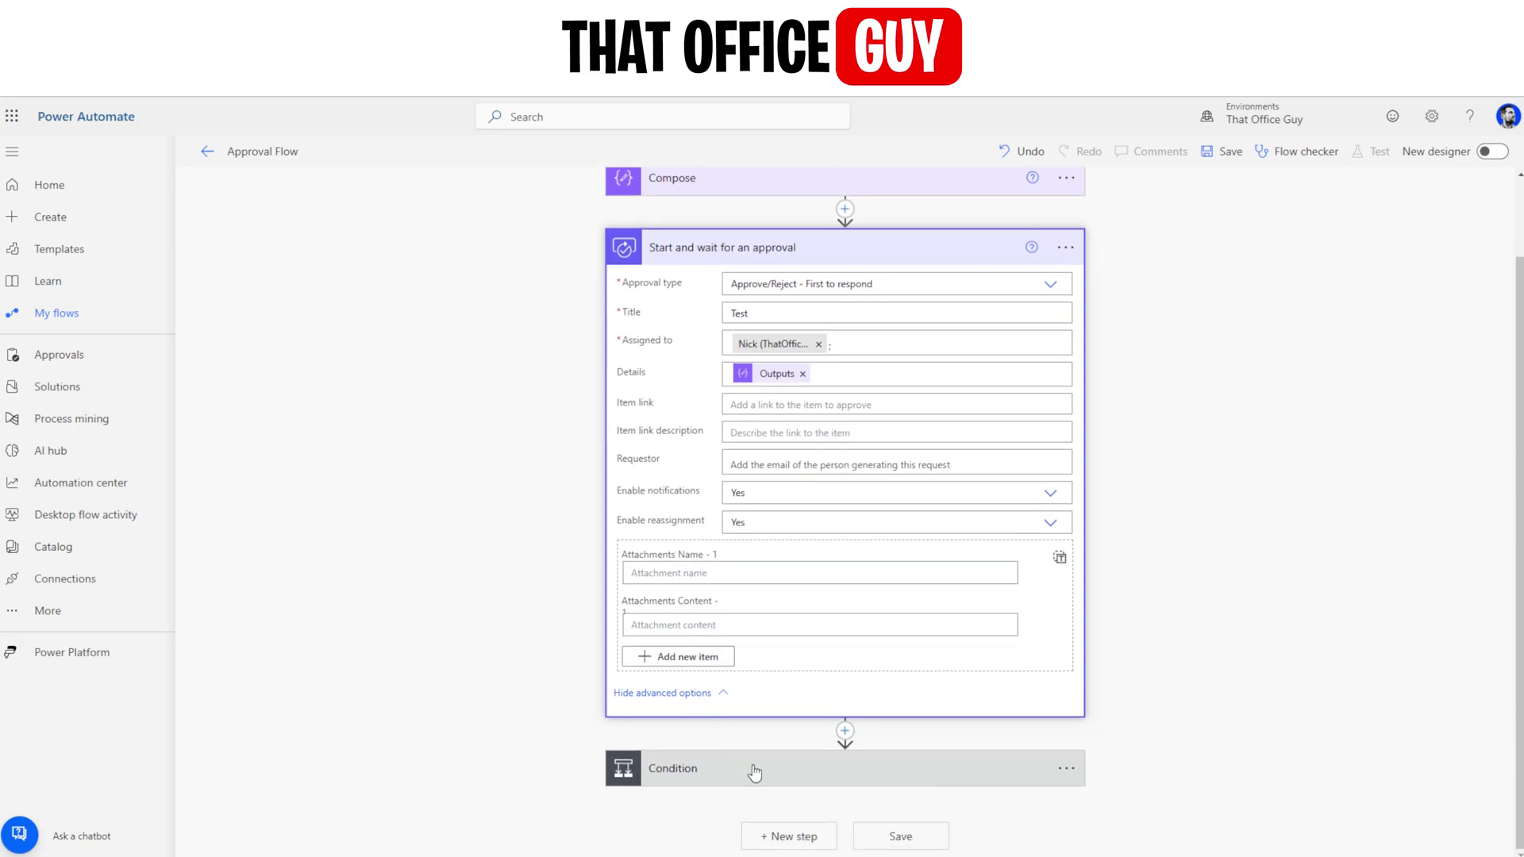
click(754, 772)
scroll(564, 415, down, 3)
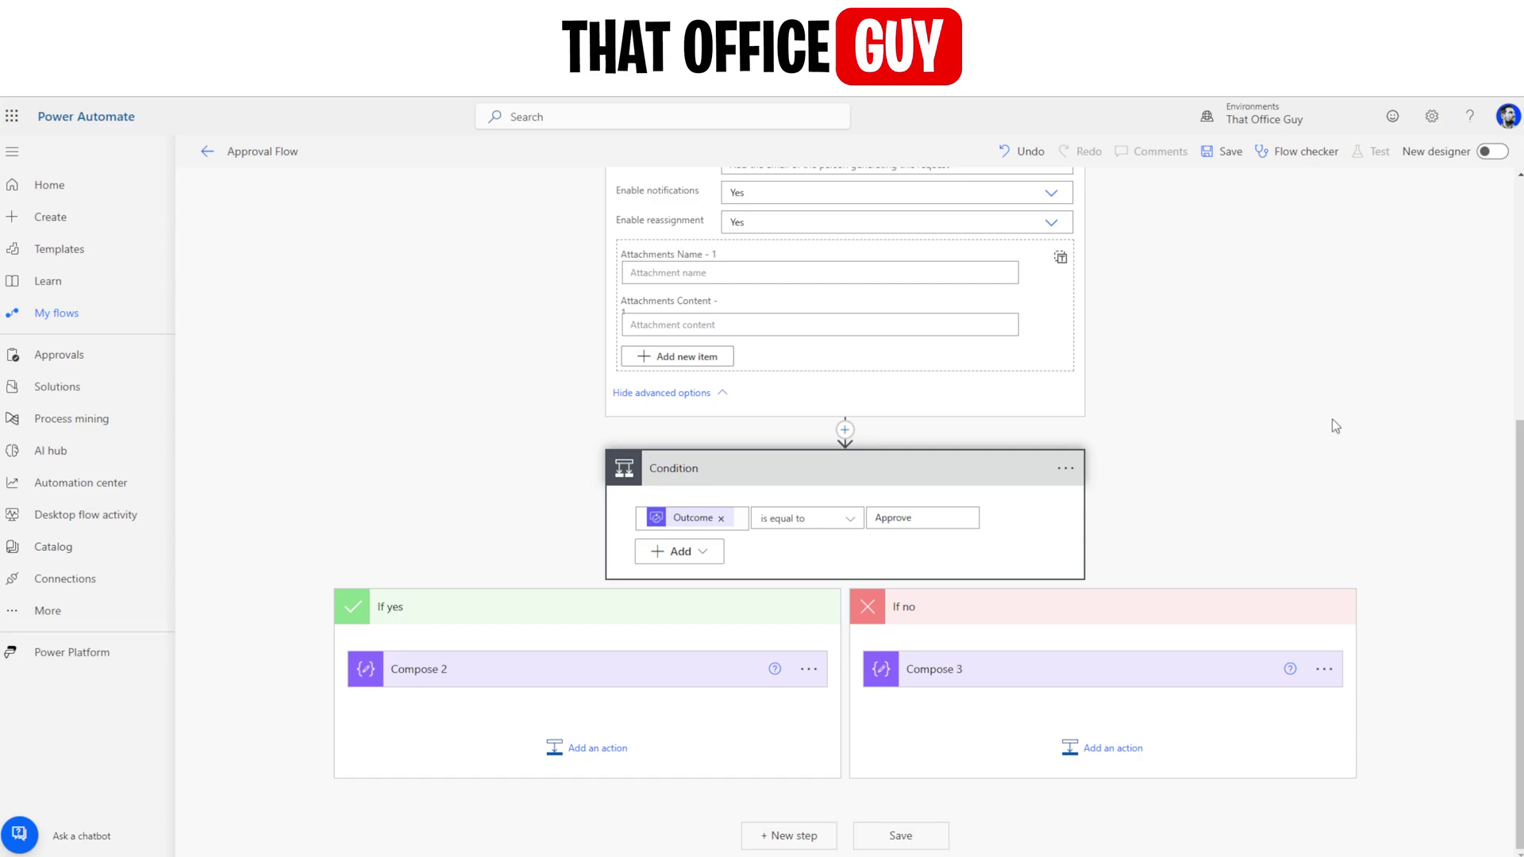
click(1223, 151)
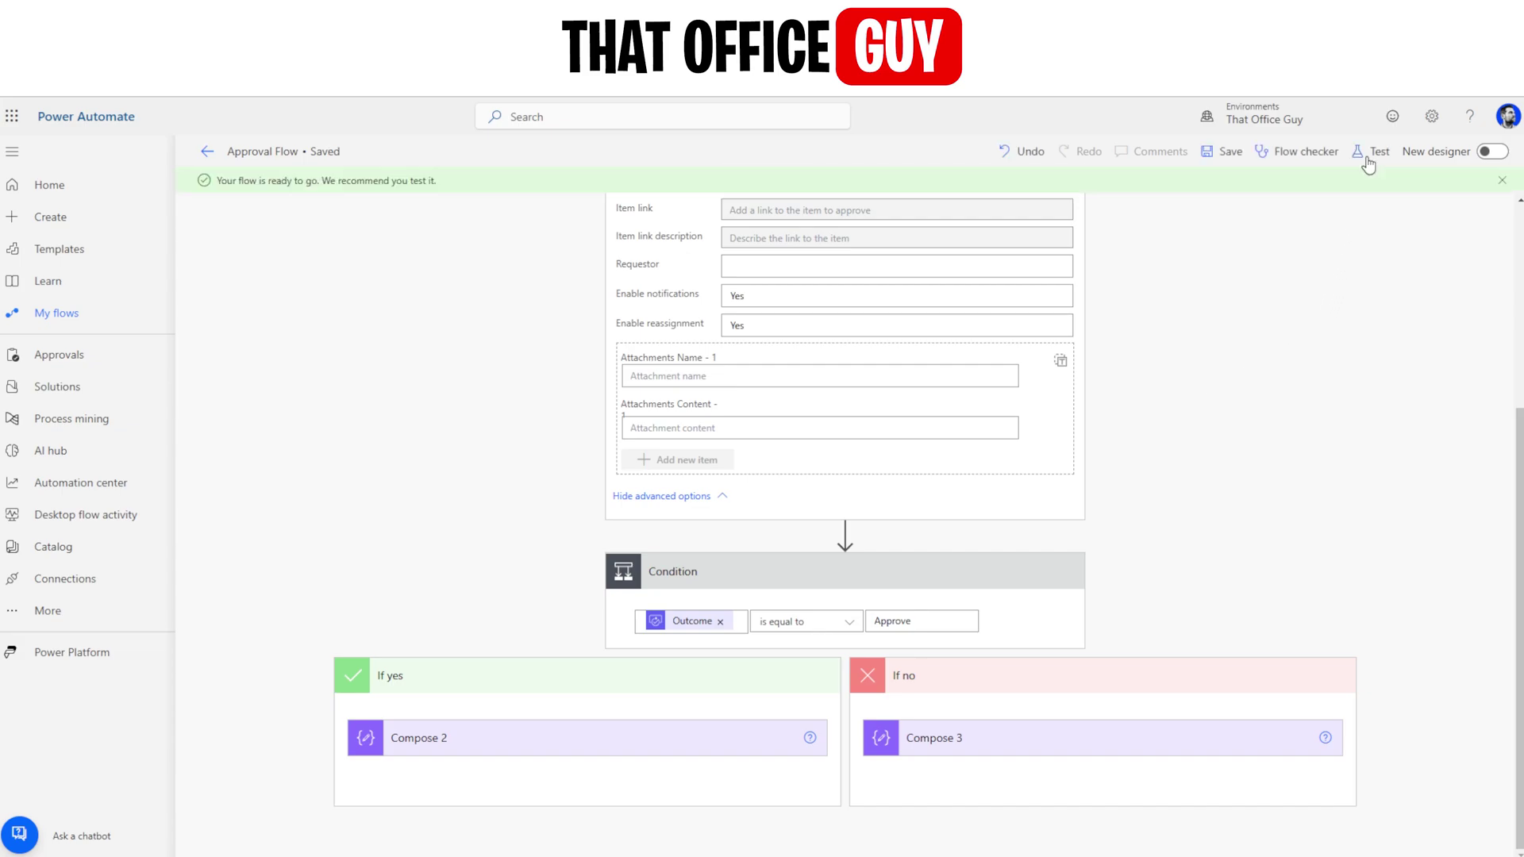
- Run a manual test of the flow, continuing past the connection check, and close with Done
click(1372, 152)
click(1229, 191)
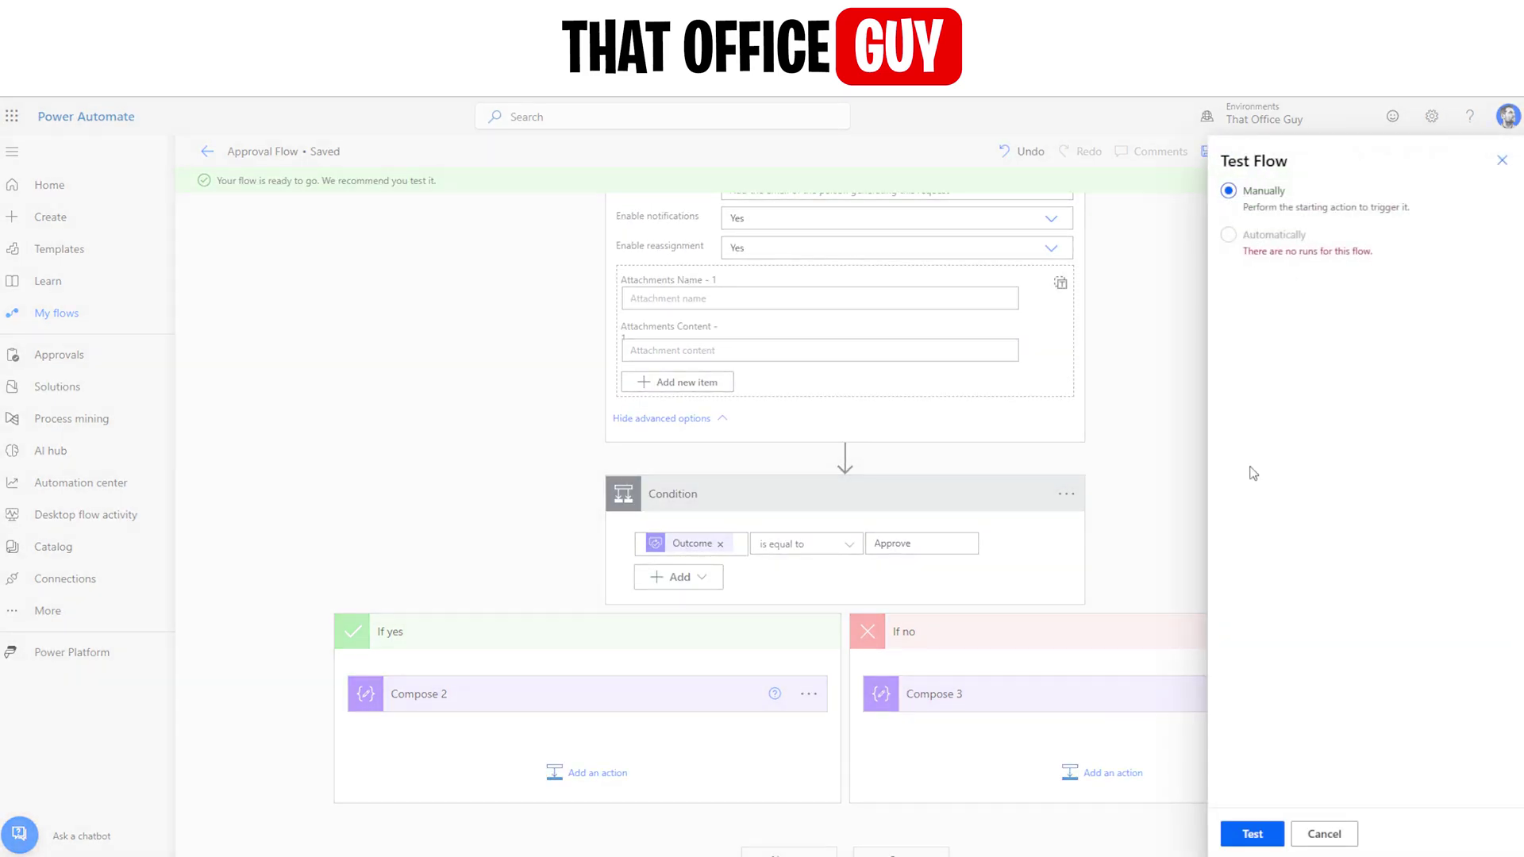
click(1254, 835)
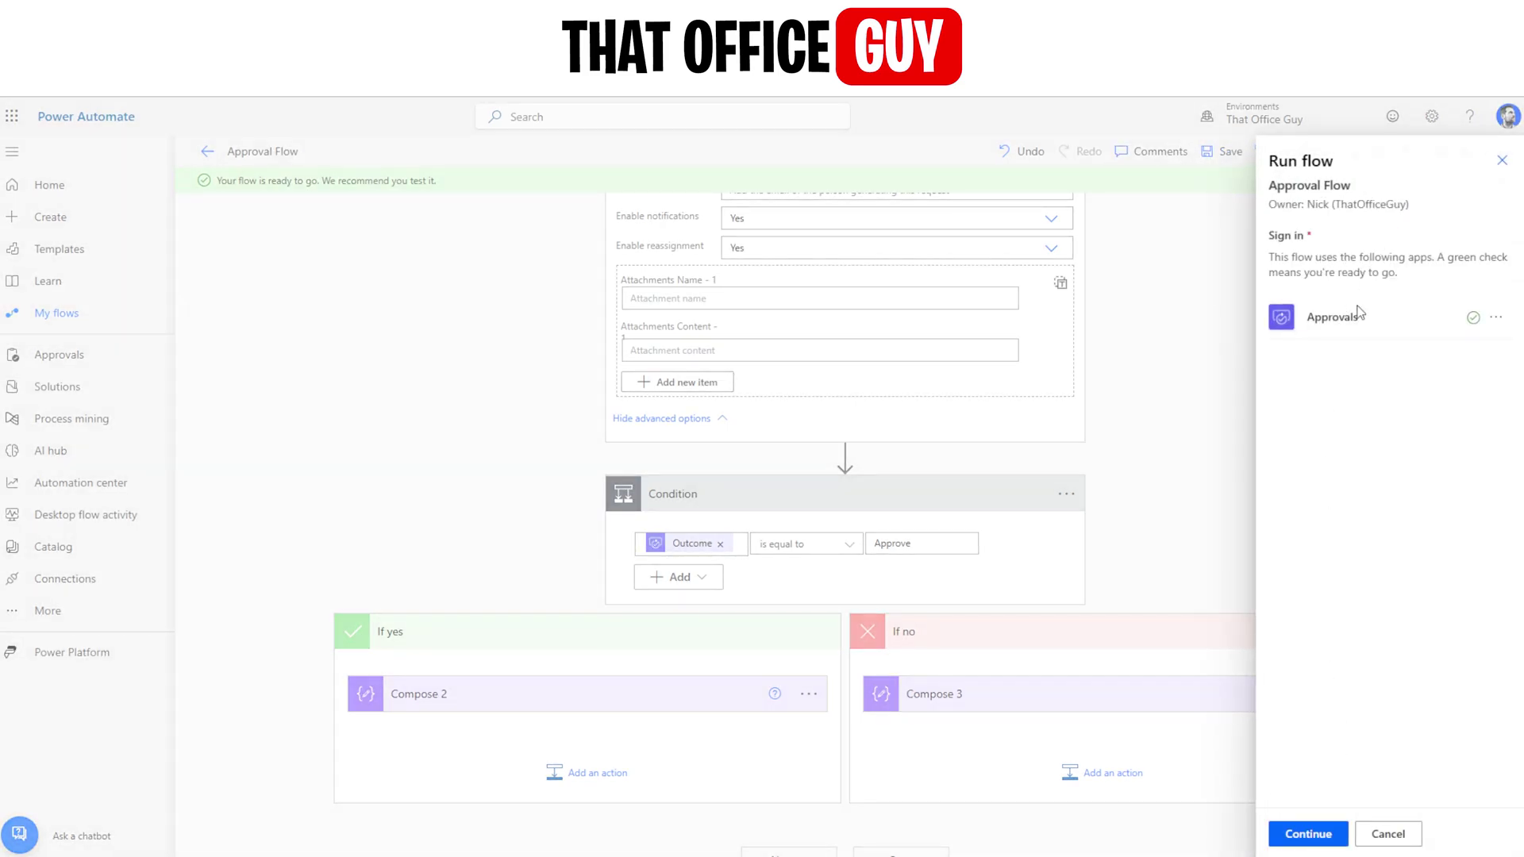
click(1306, 835)
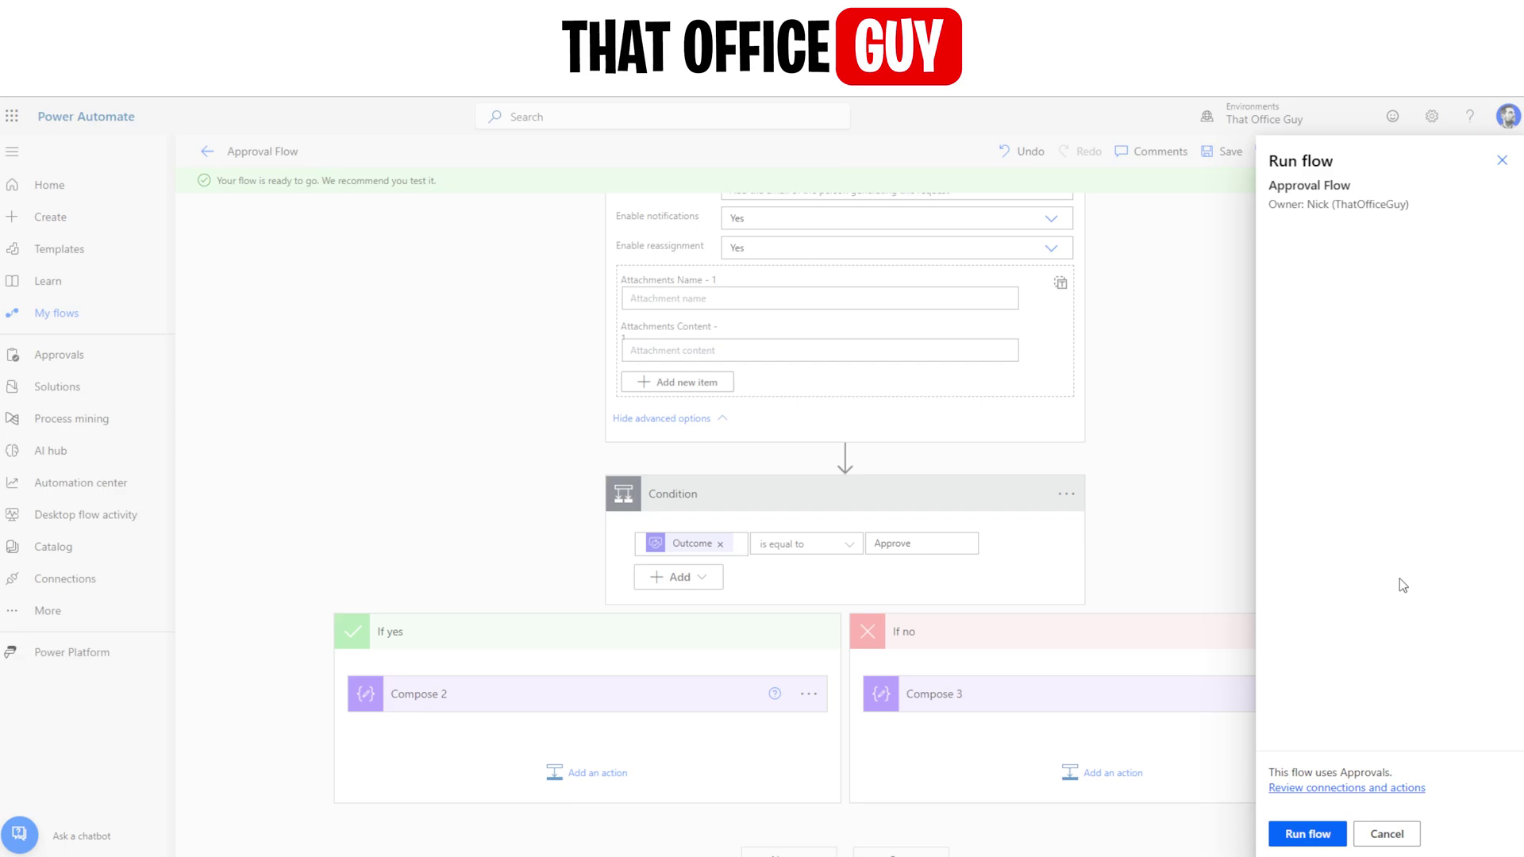
click(1306, 832)
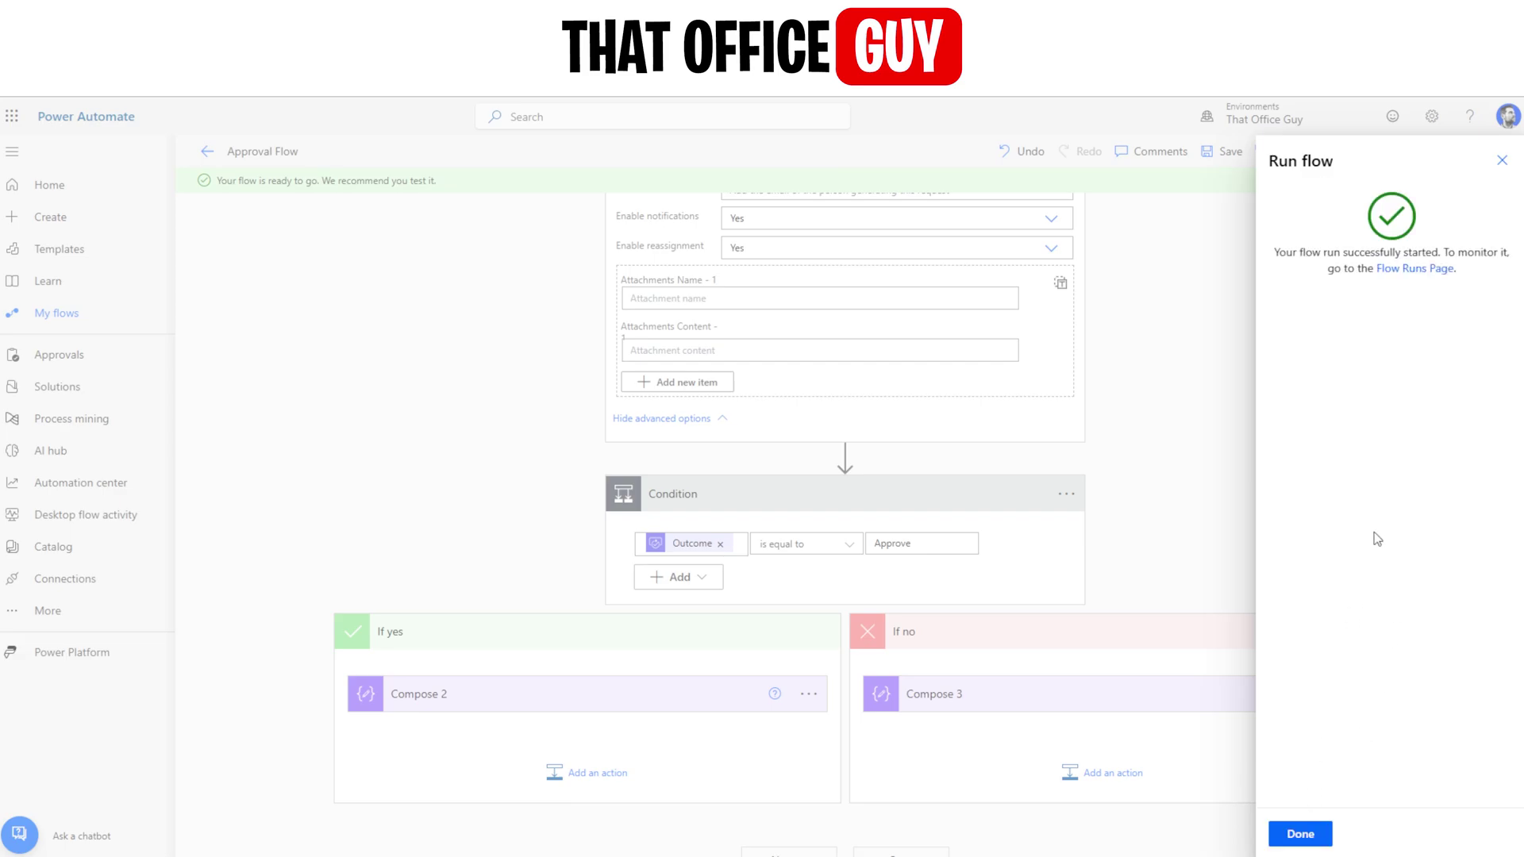
click(1309, 837)
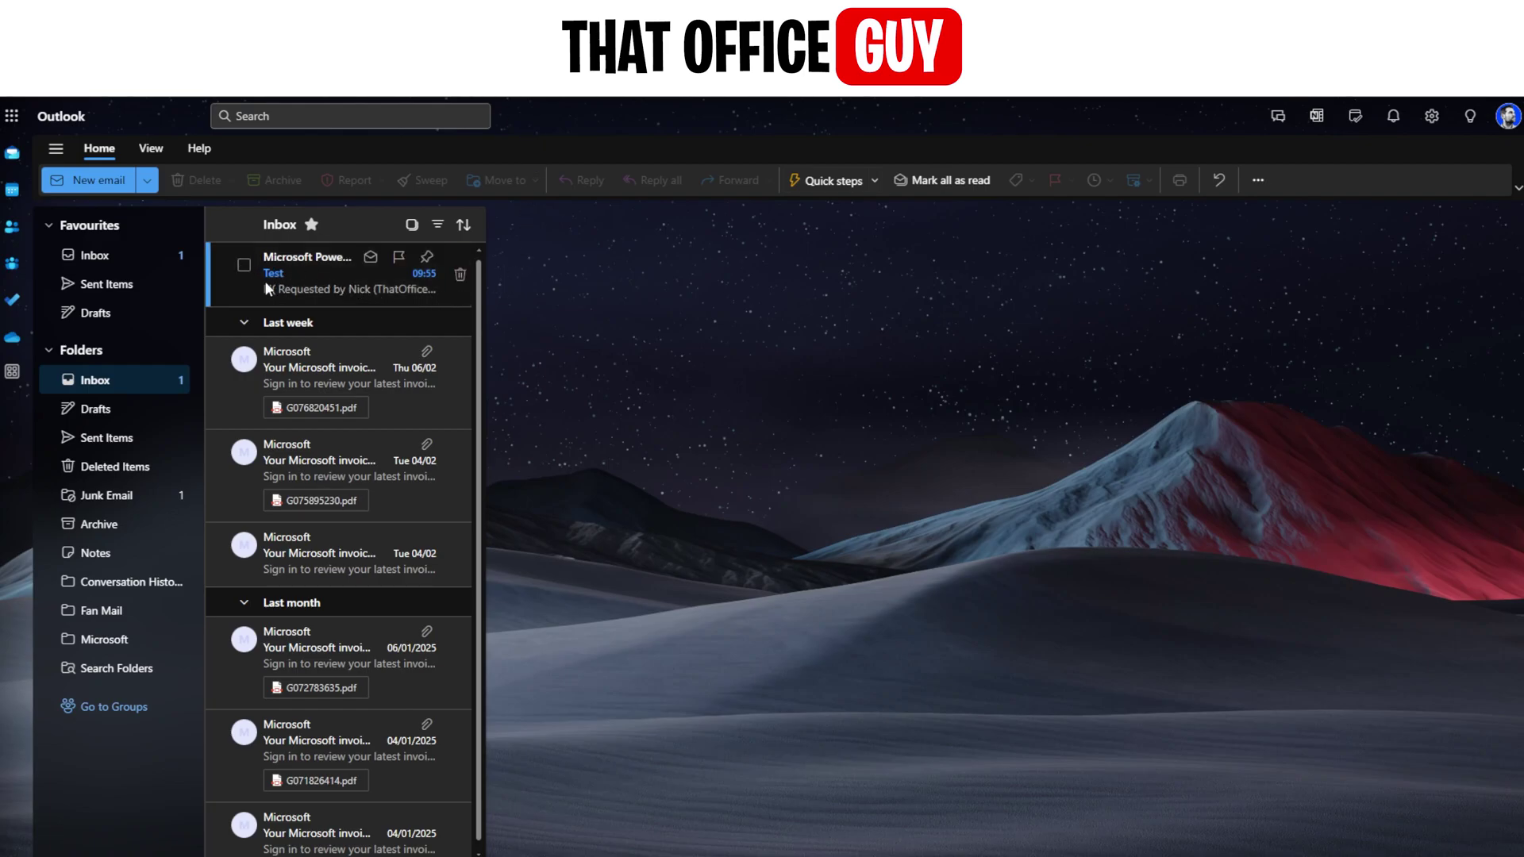
- Open the 'Test' approval email from Microsoft Power Automate and select its details text
click(303, 281)
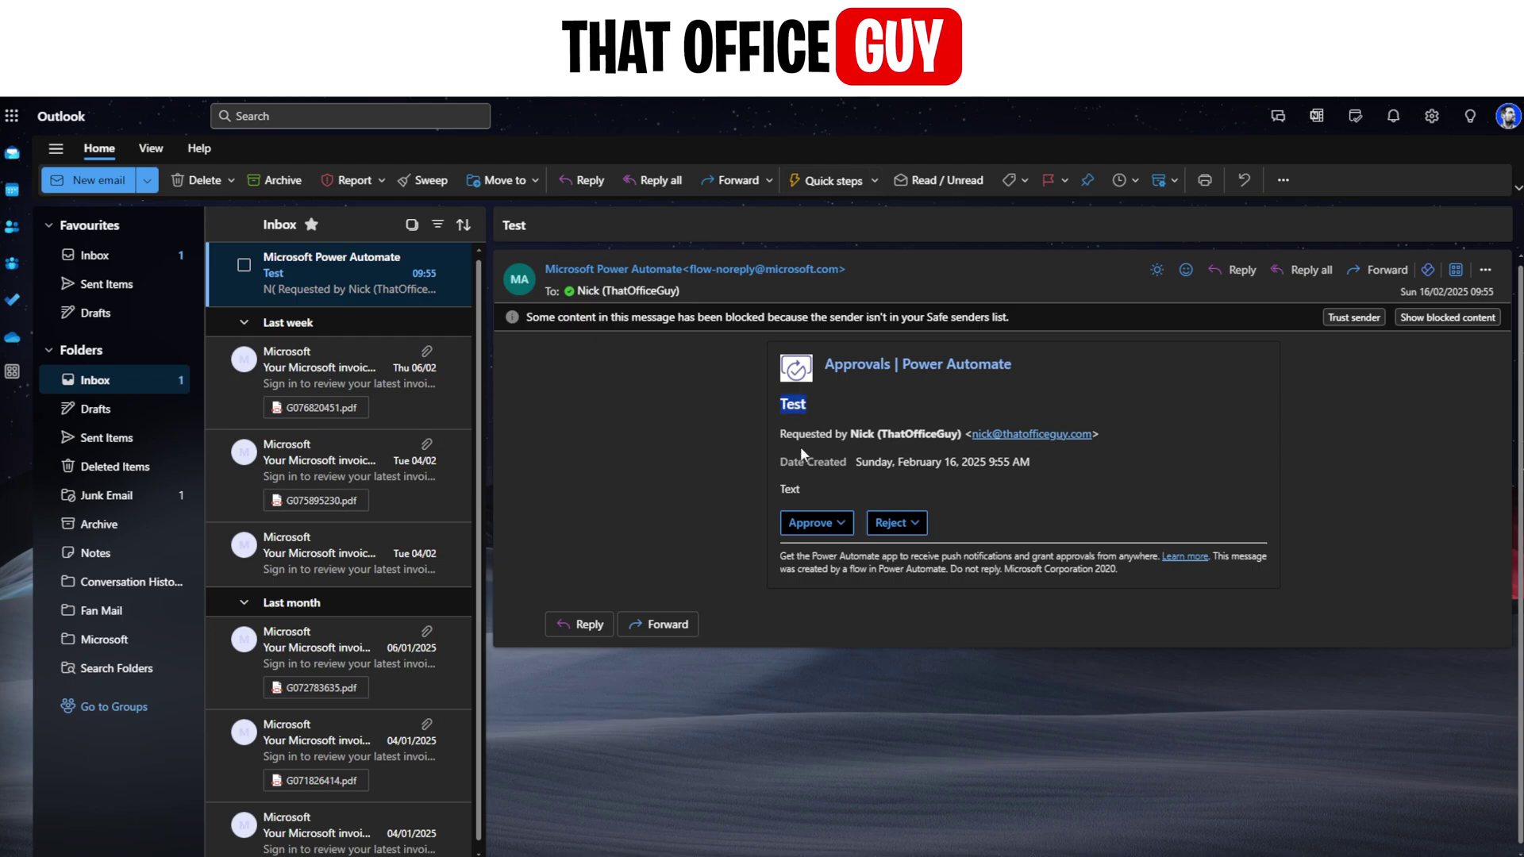
drag(776, 488, 822, 485)
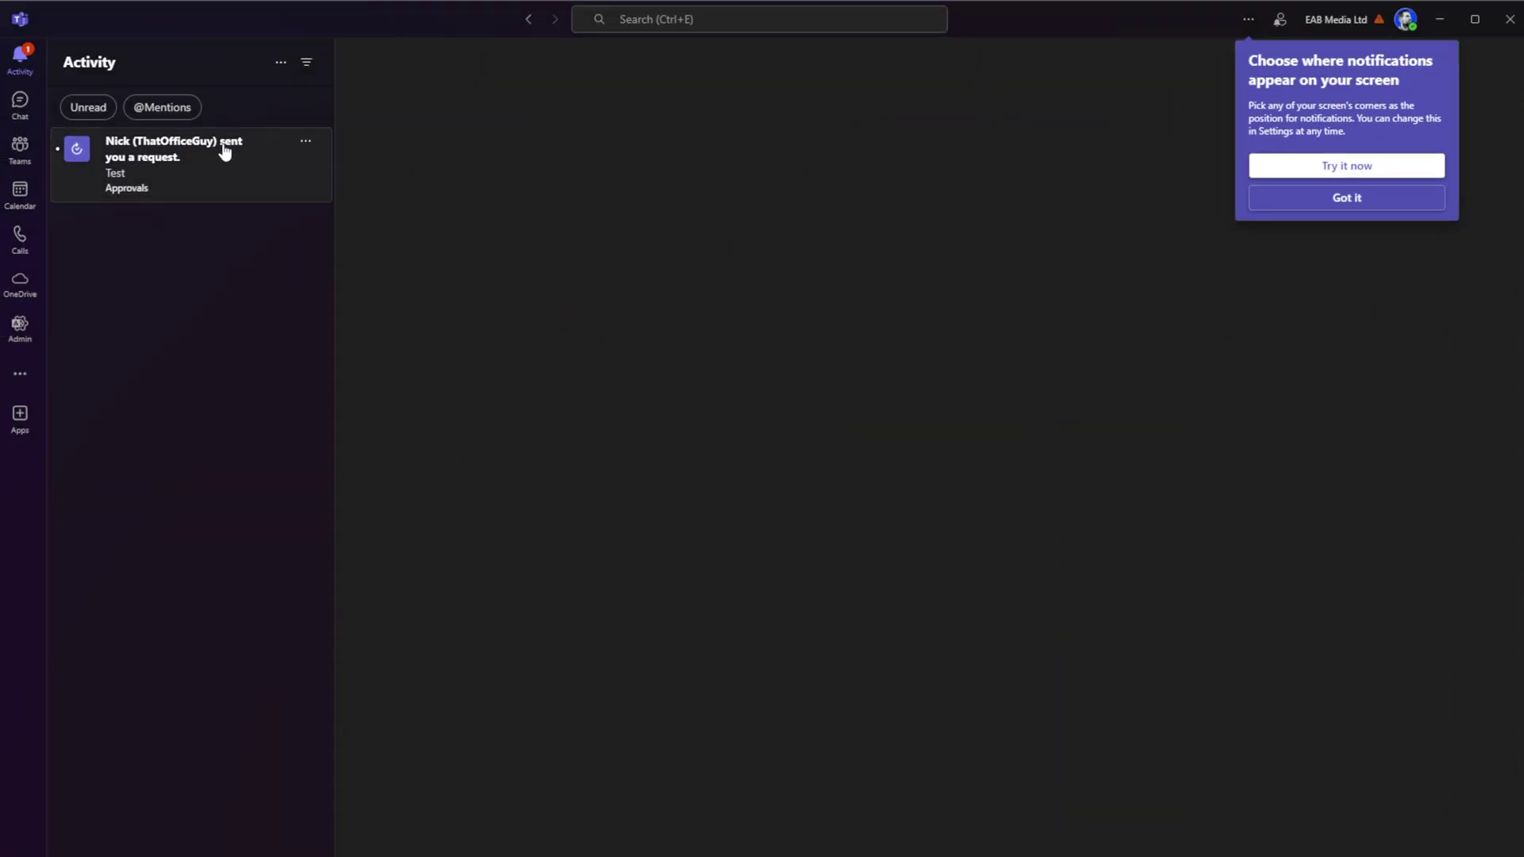
- Open the 'Test' request from the Teams Activity feed and approve it
click(168, 158)
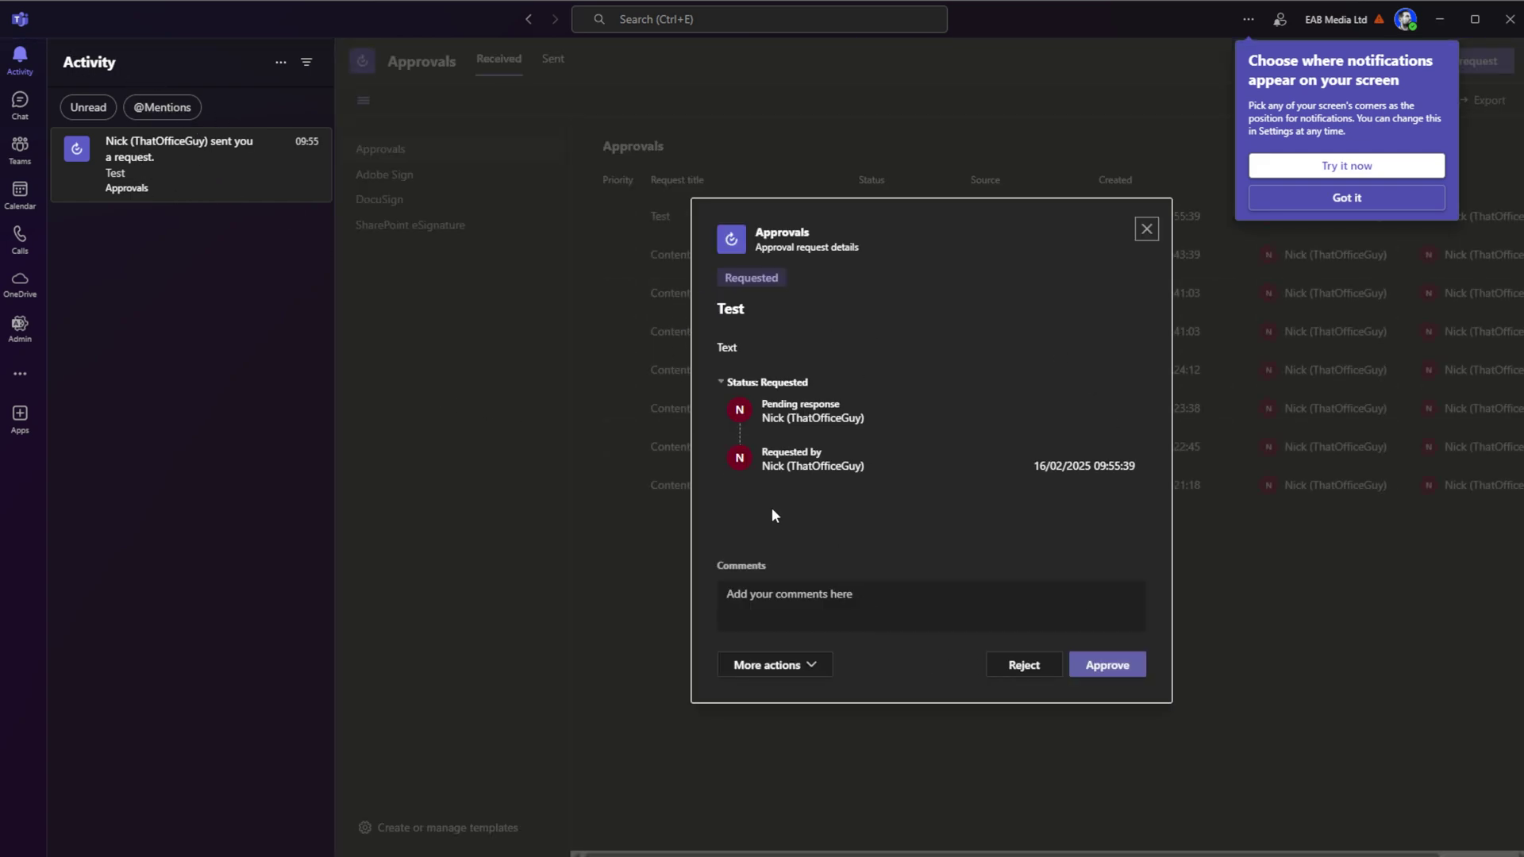
drag(716, 308, 761, 318)
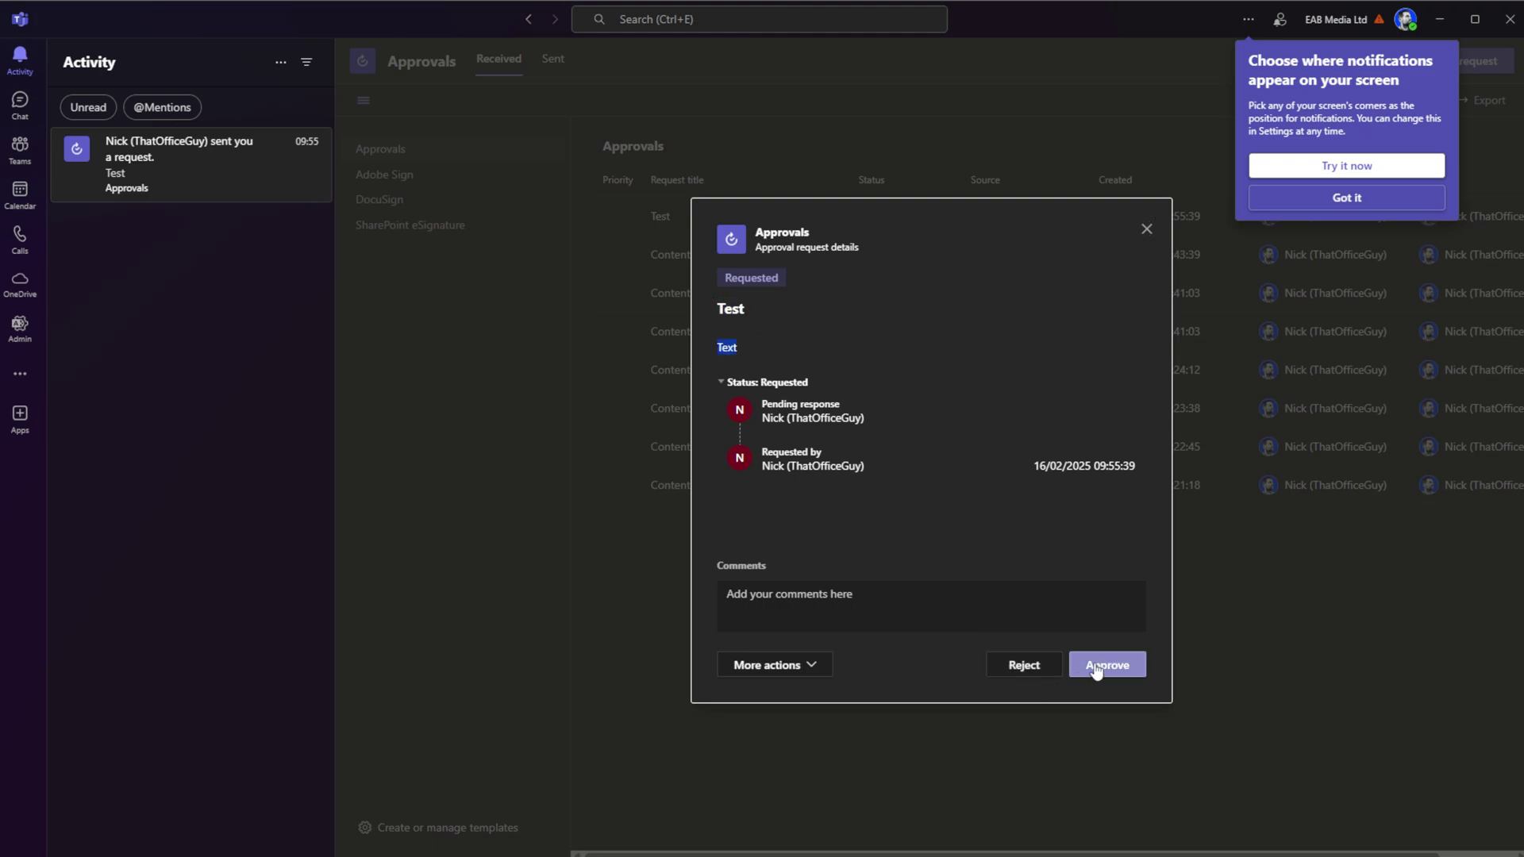
click(826, 606)
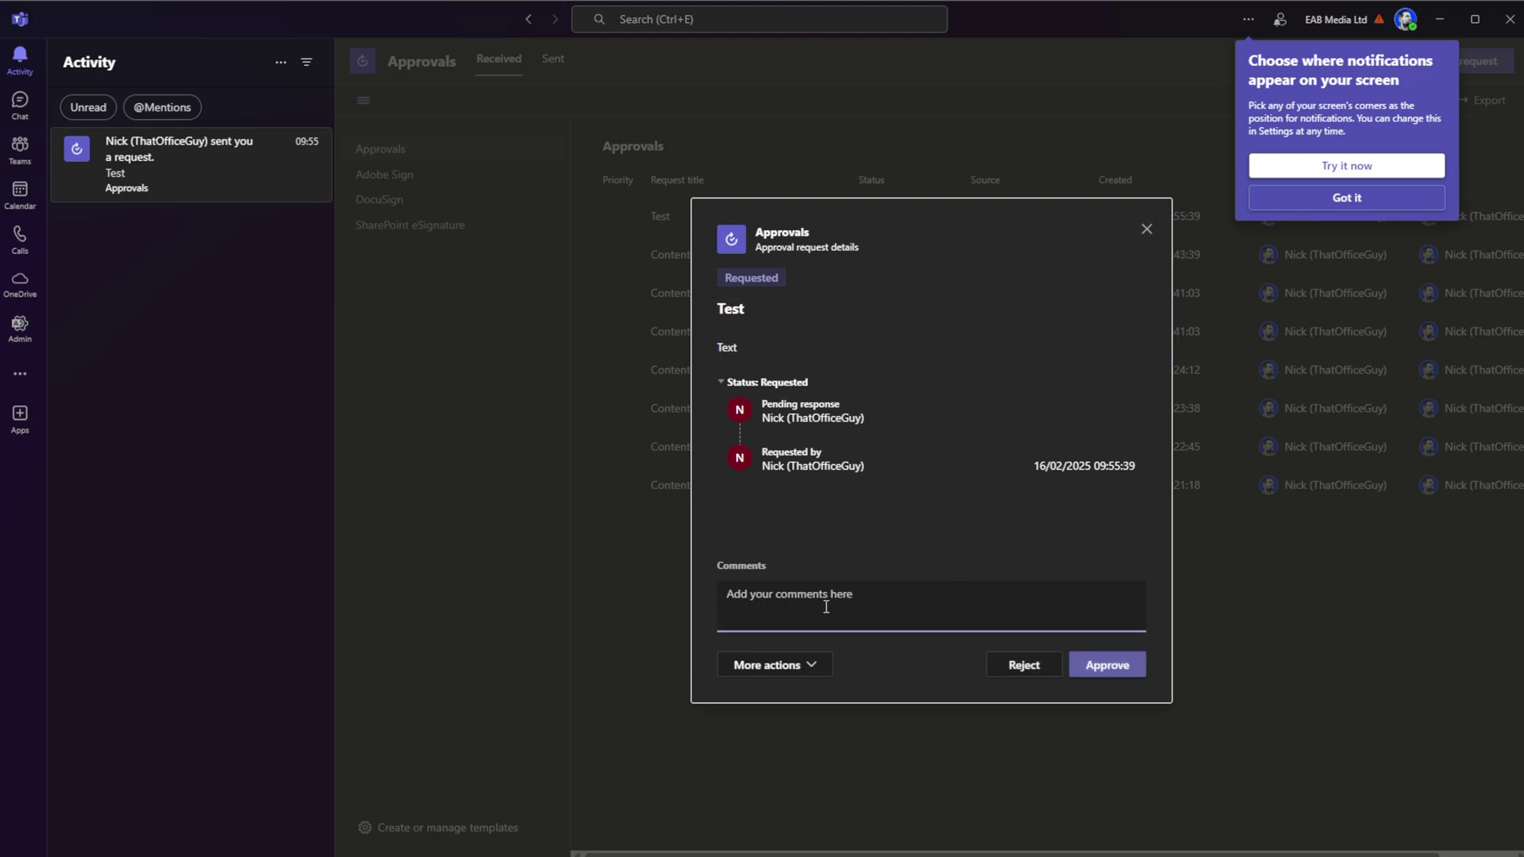
click(813, 666)
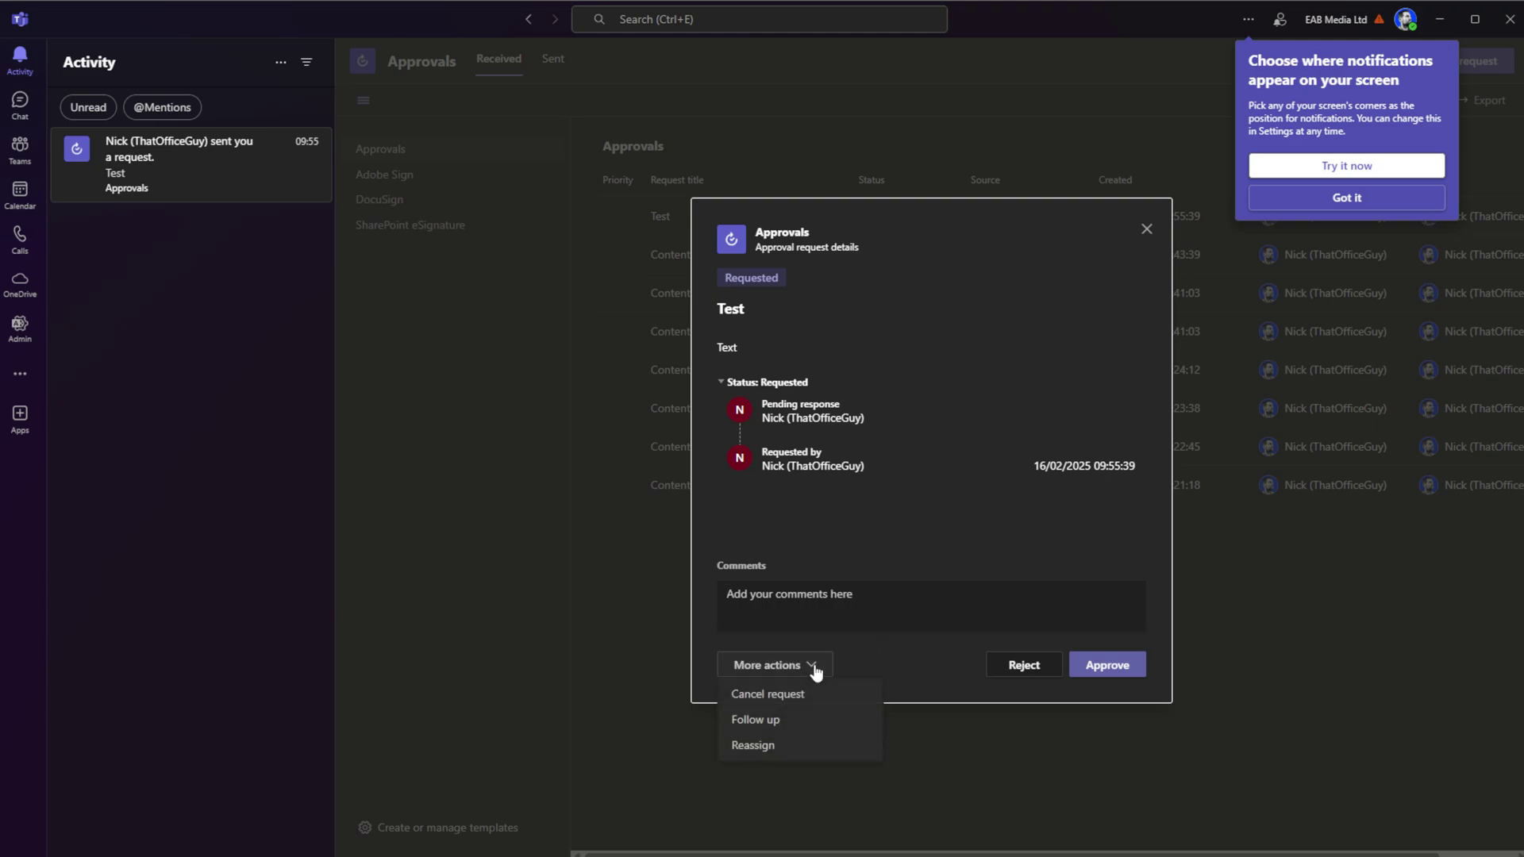
click(890, 661)
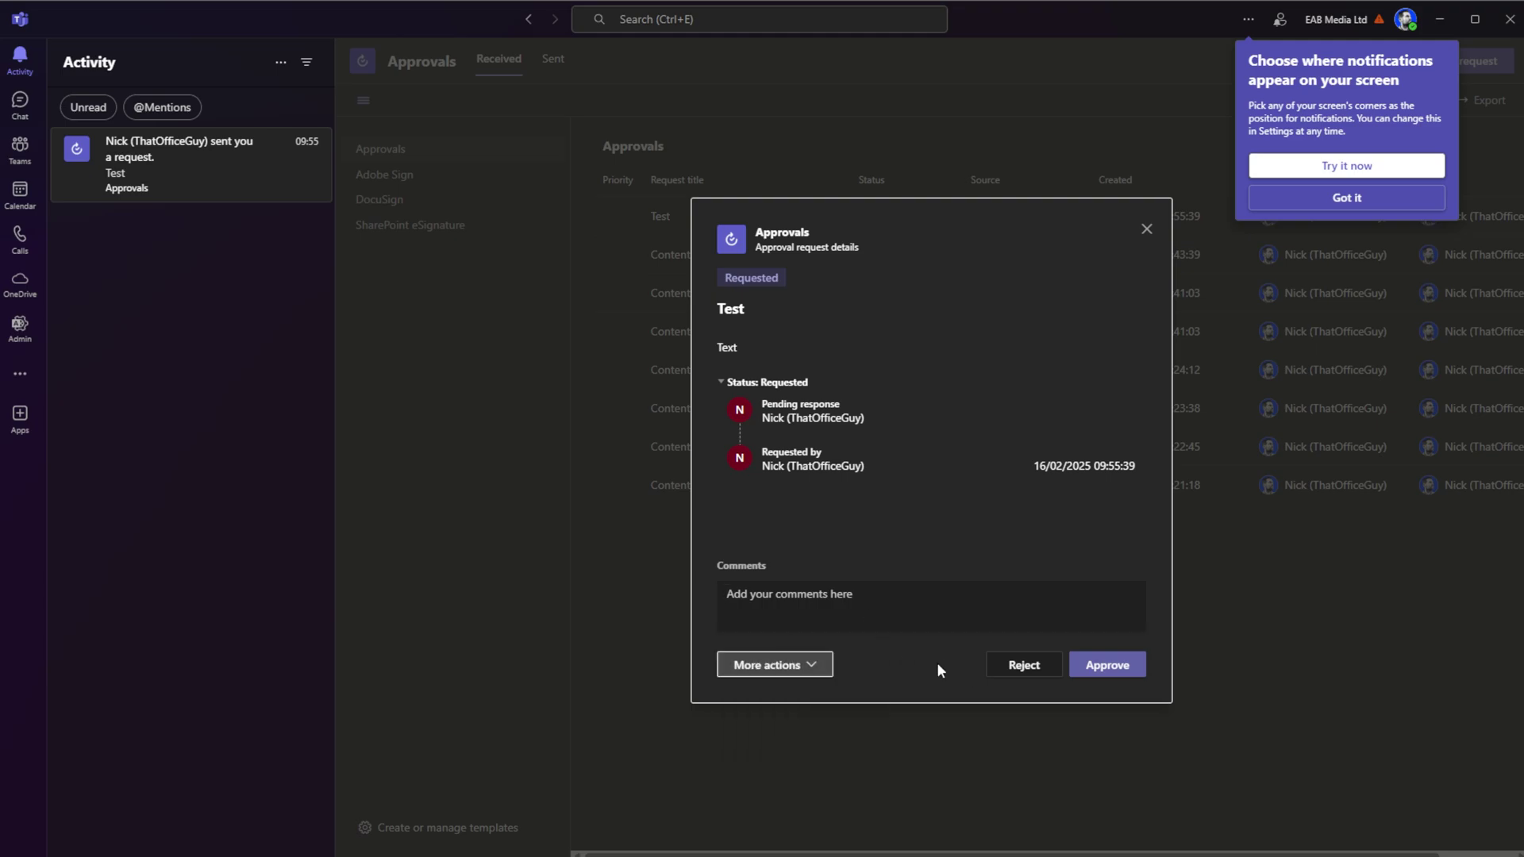
click(811, 669)
click(903, 644)
click(1119, 672)
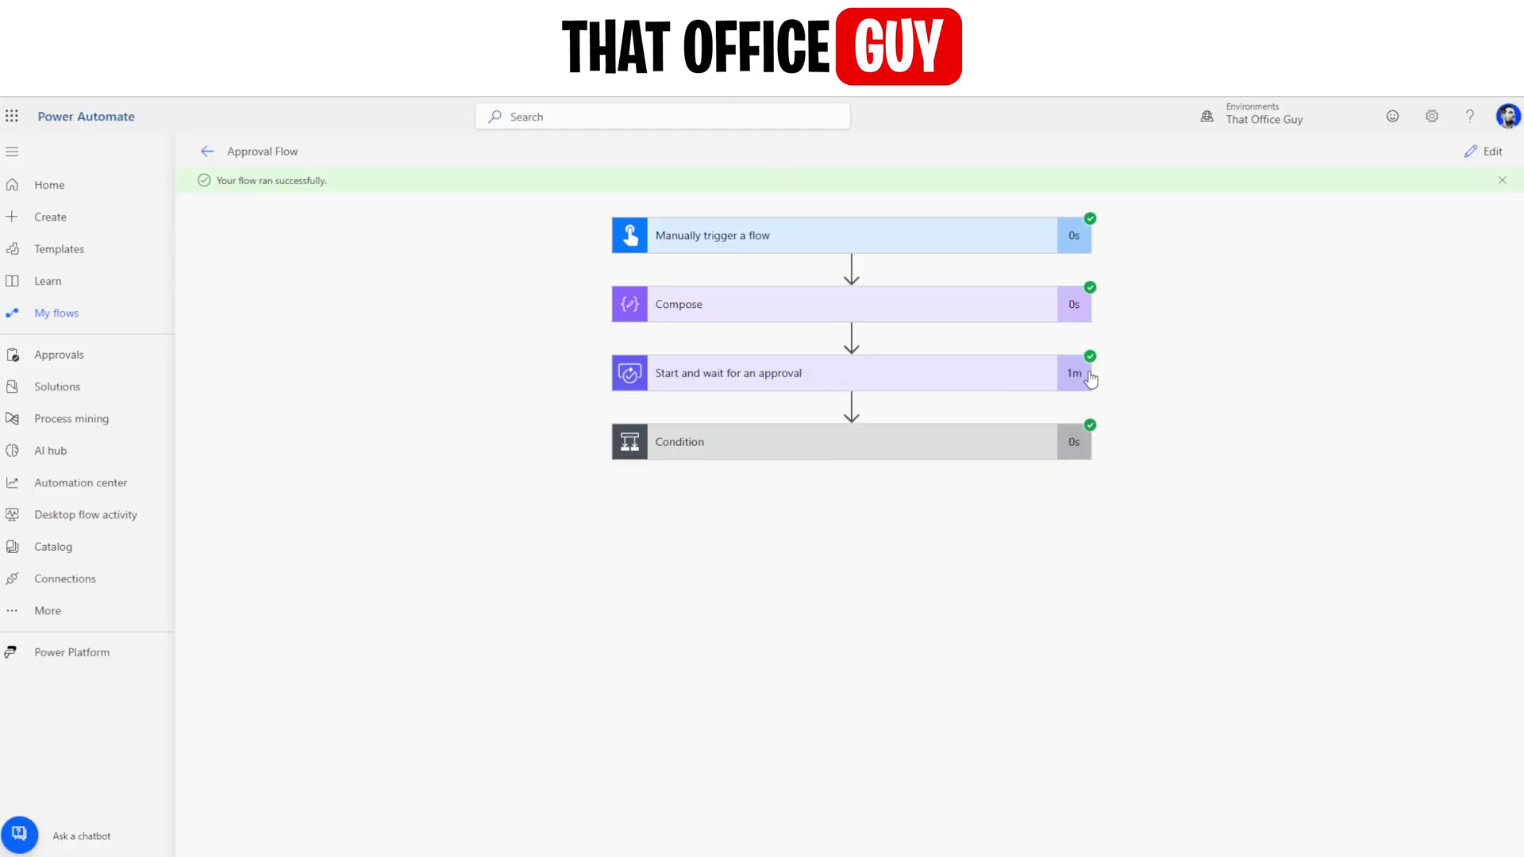
- Inspect the run: Condition true, Compose 2 output Approved, Compose 3 skipped; then reopen for editing
click(814, 443)
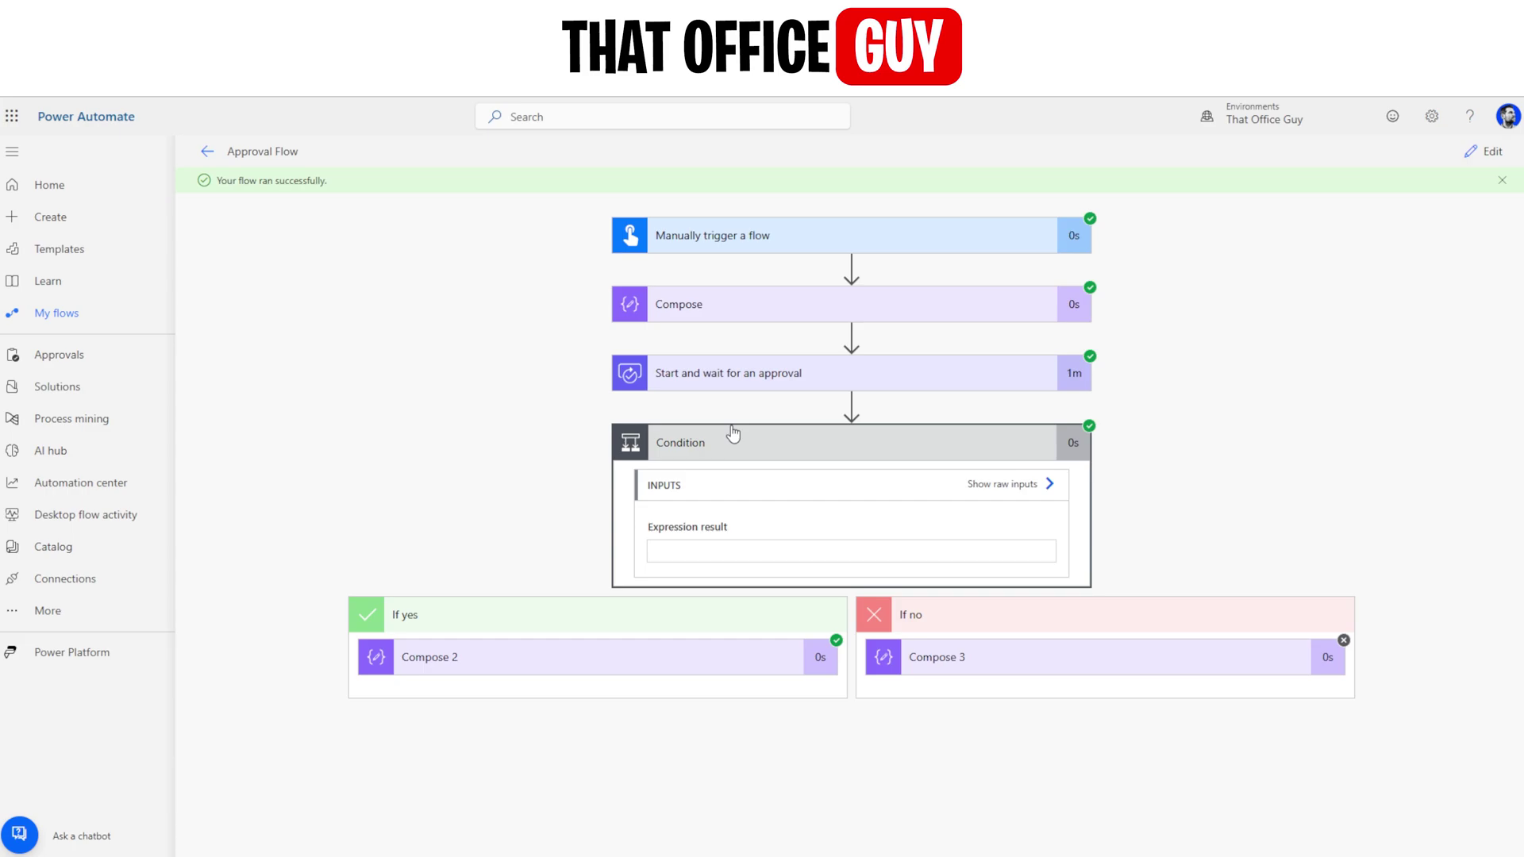
double_click(684, 551)
click(981, 488)
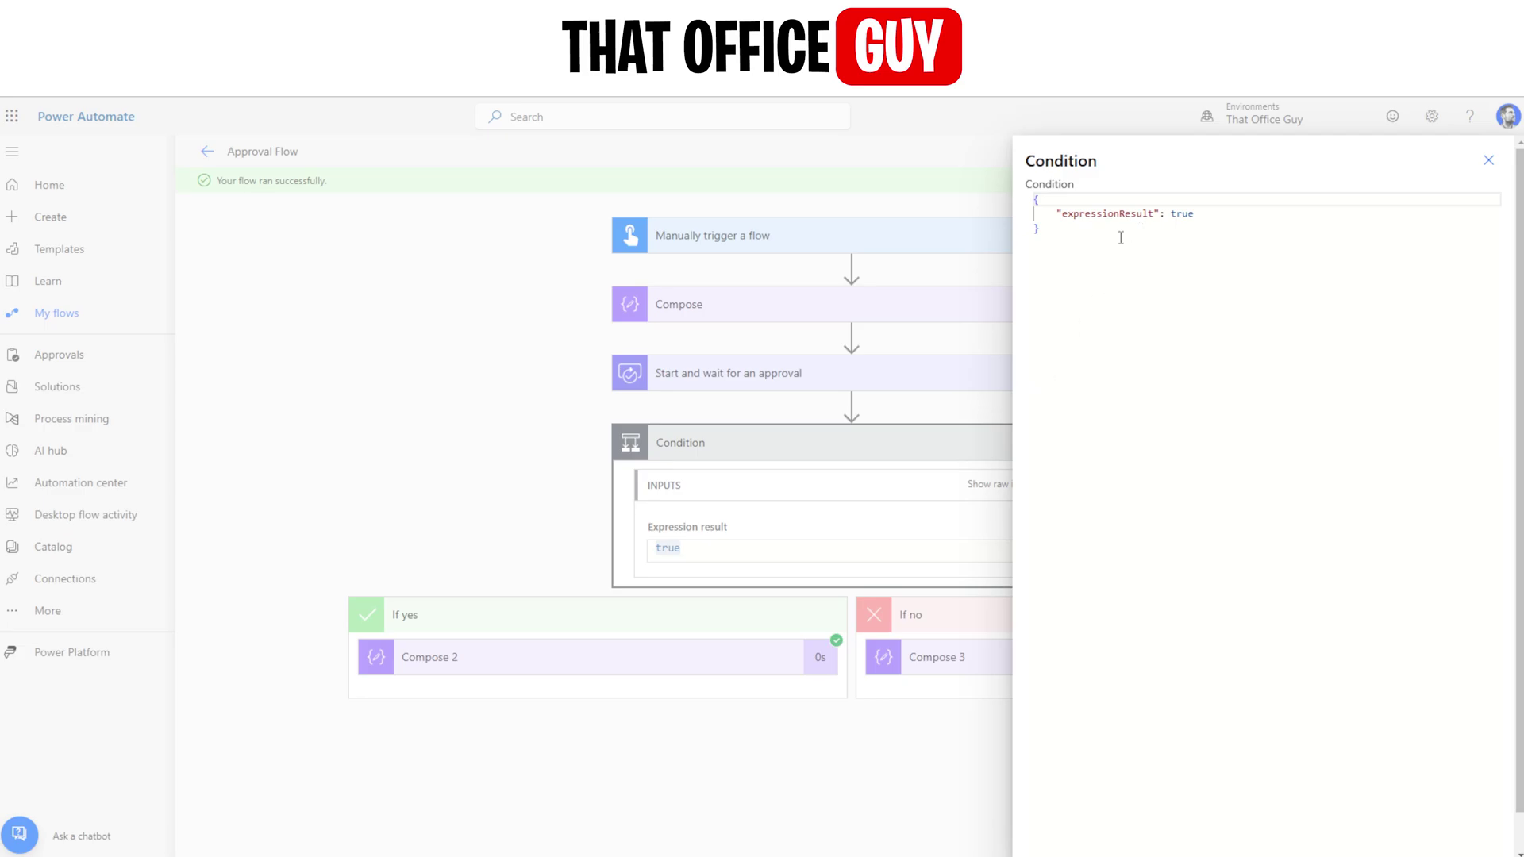
click(1488, 161)
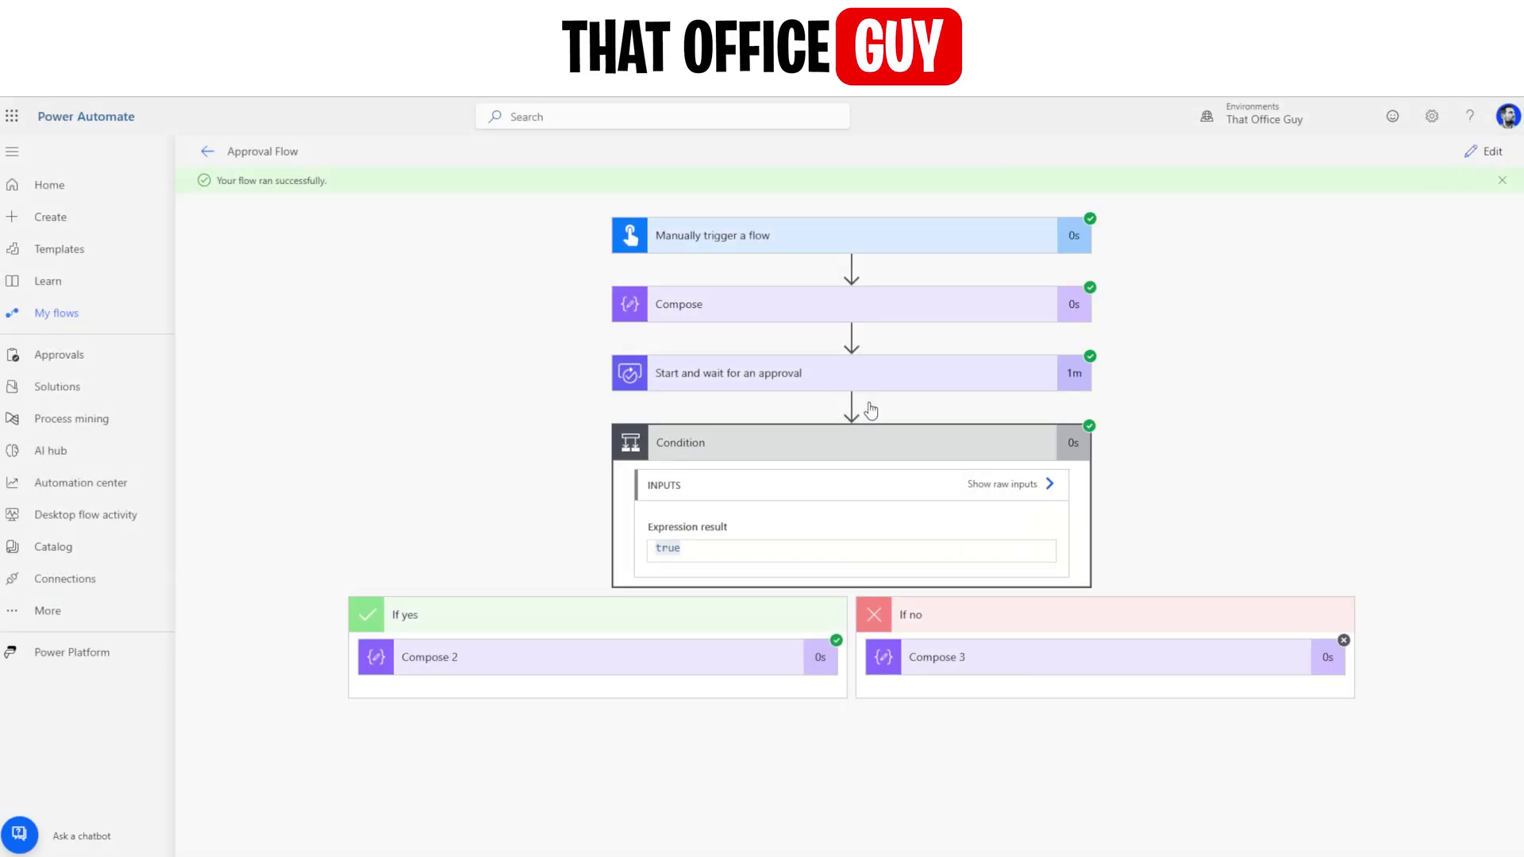
click(563, 664)
scroll(476, 715, down, 2)
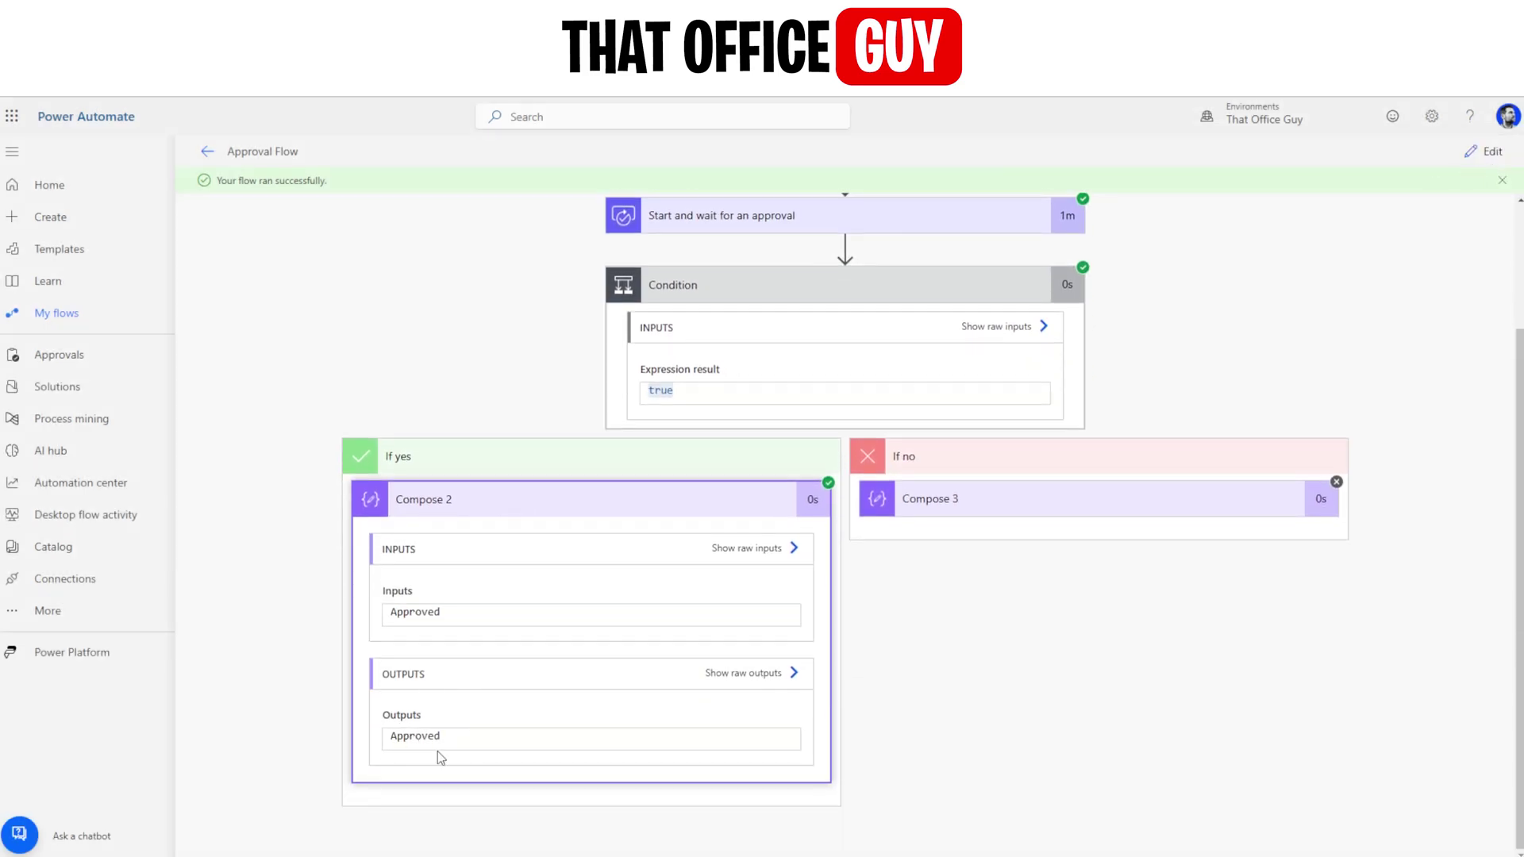
click(1035, 508)
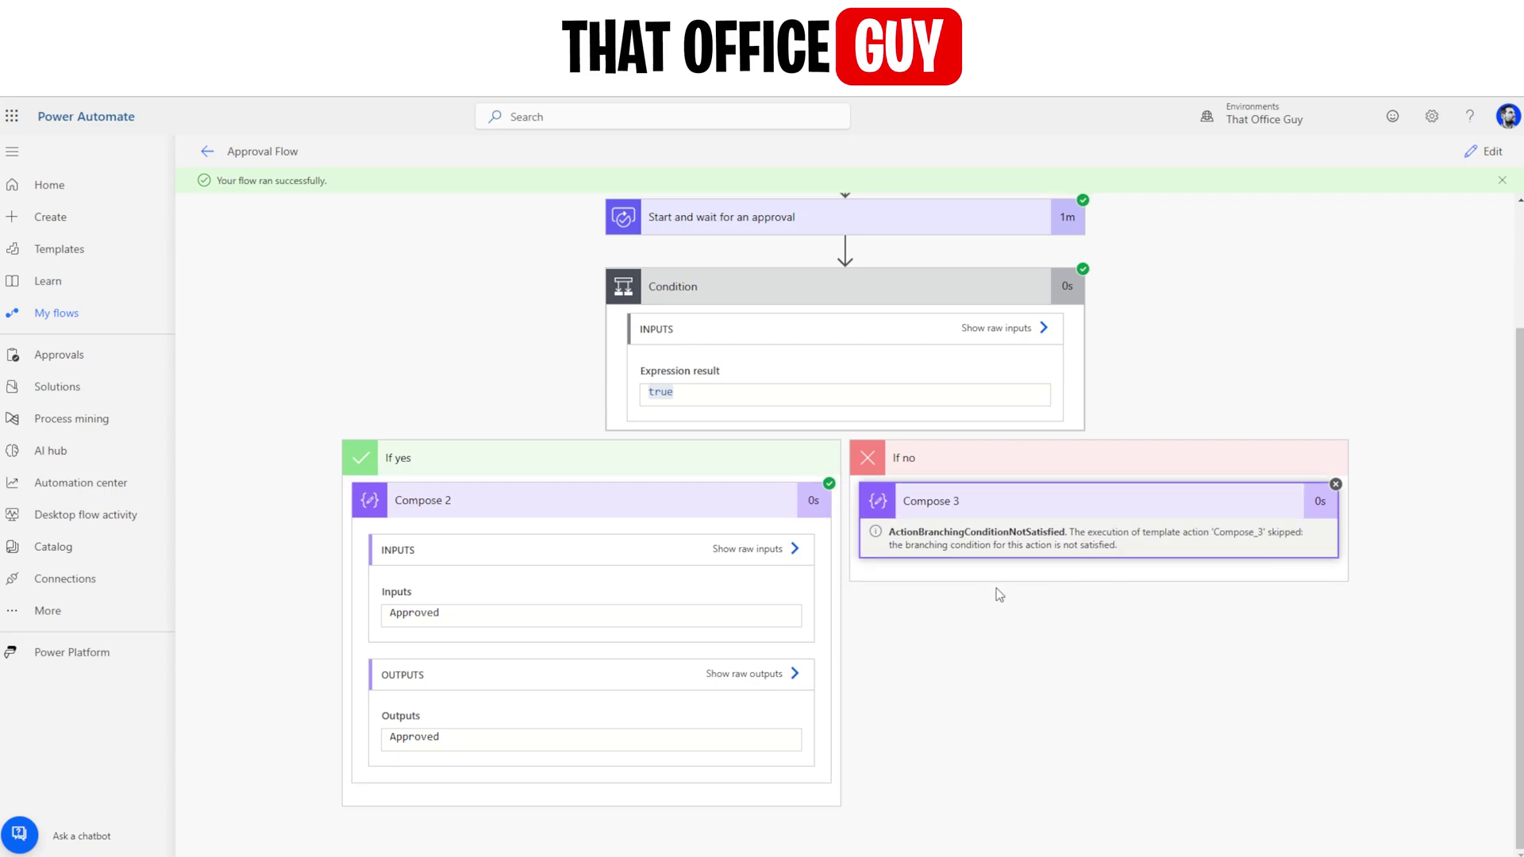
click(755, 353)
scroll(762, 381, up, 2)
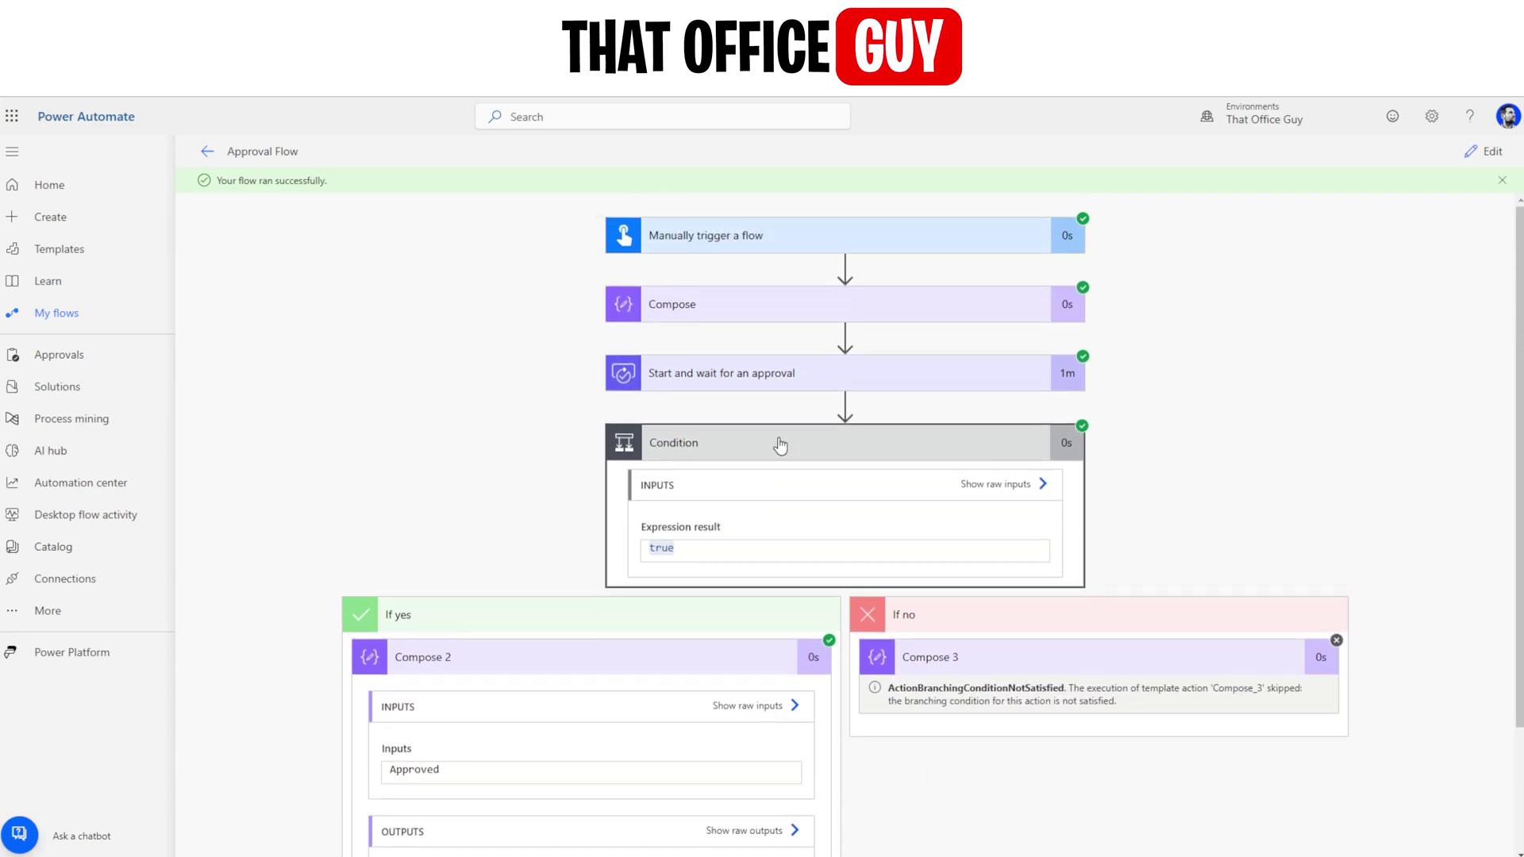
click(1489, 153)
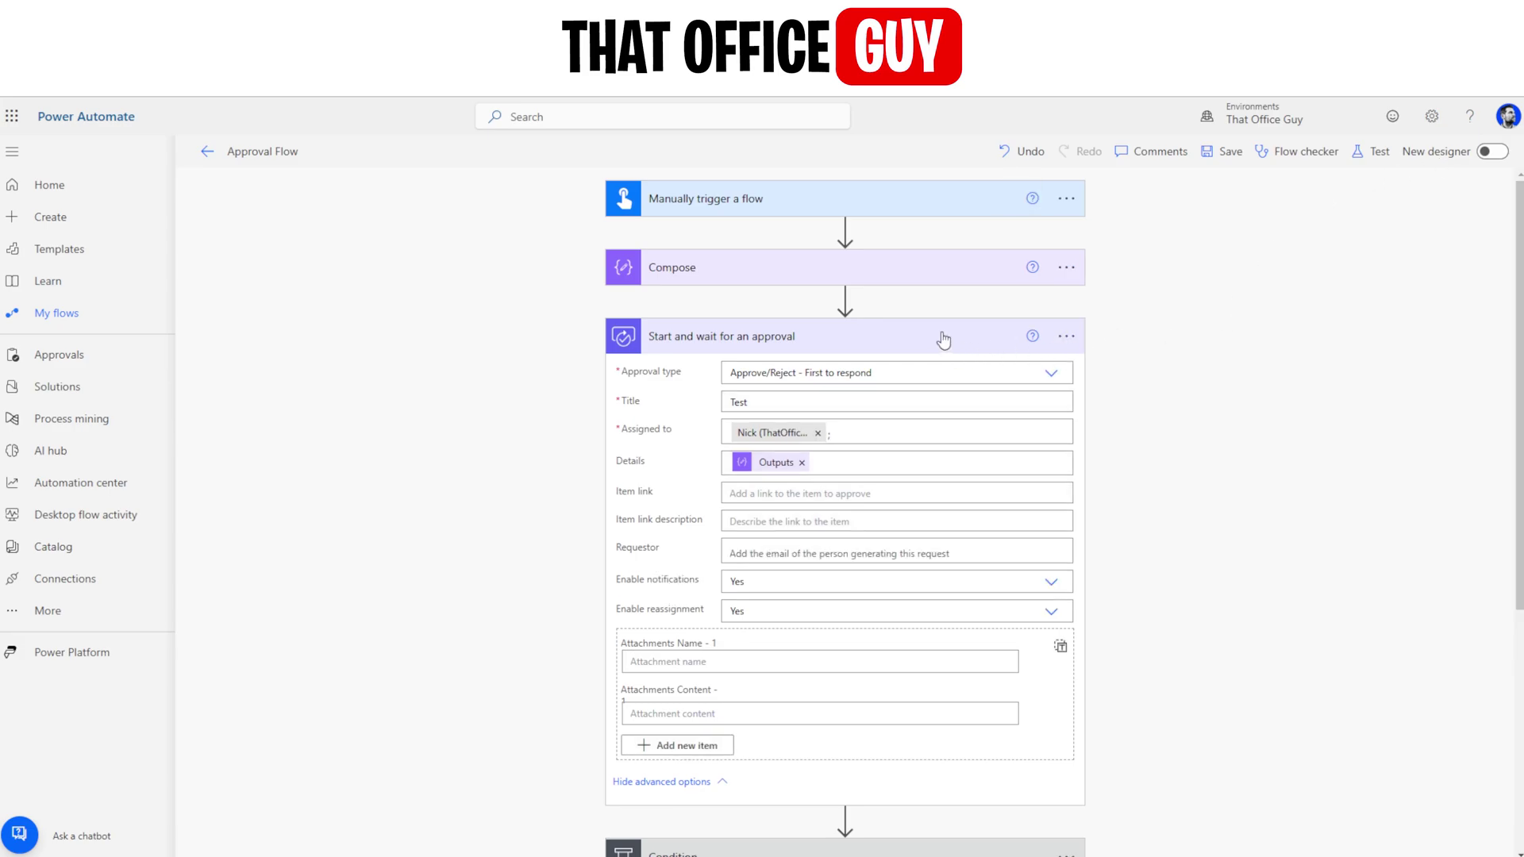
click(1060, 346)
click(1075, 415)
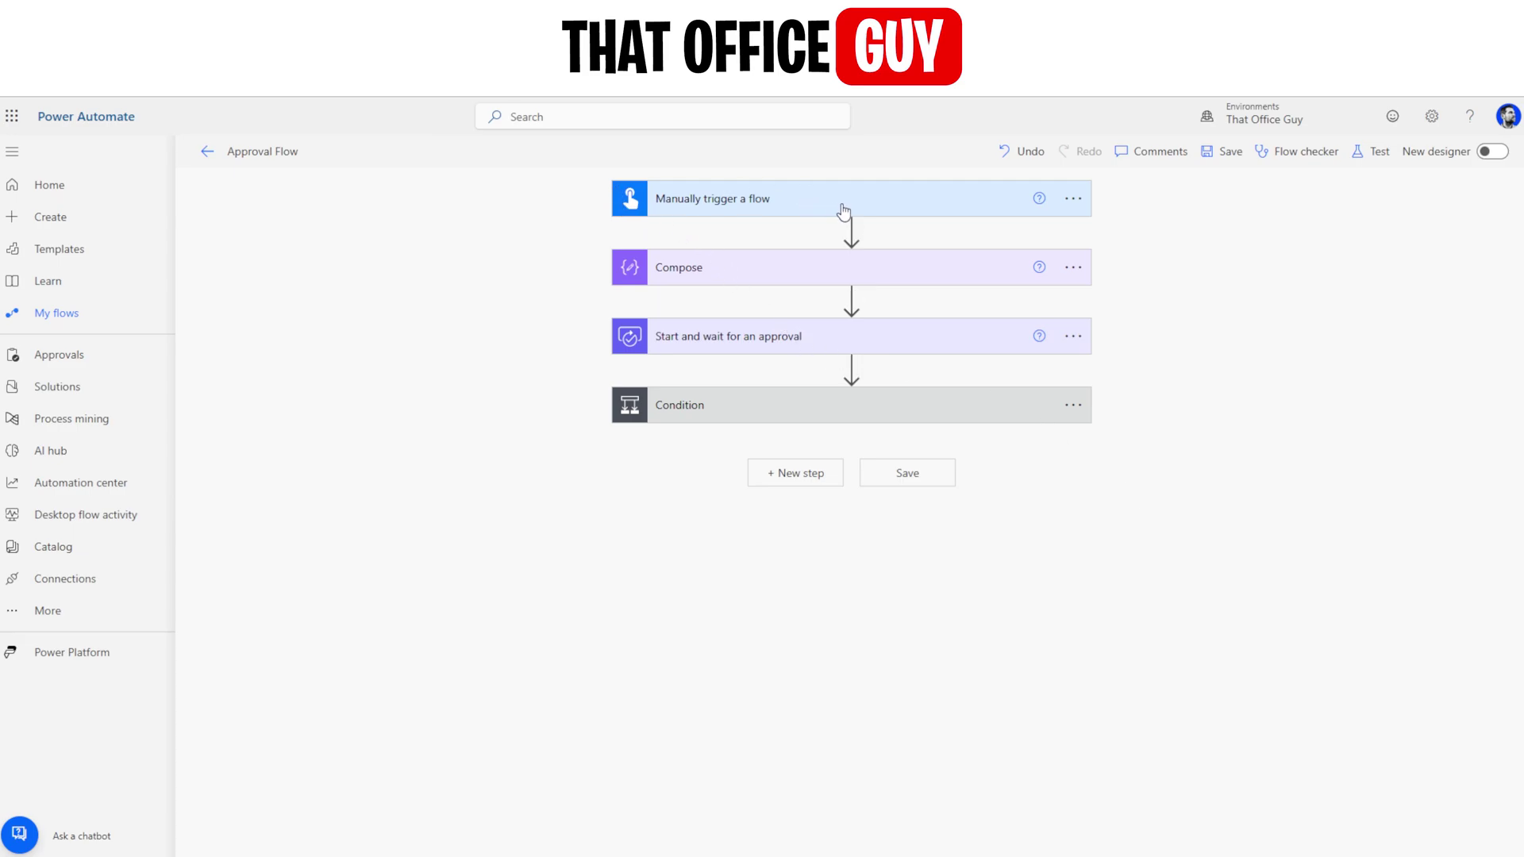
click(783, 269)
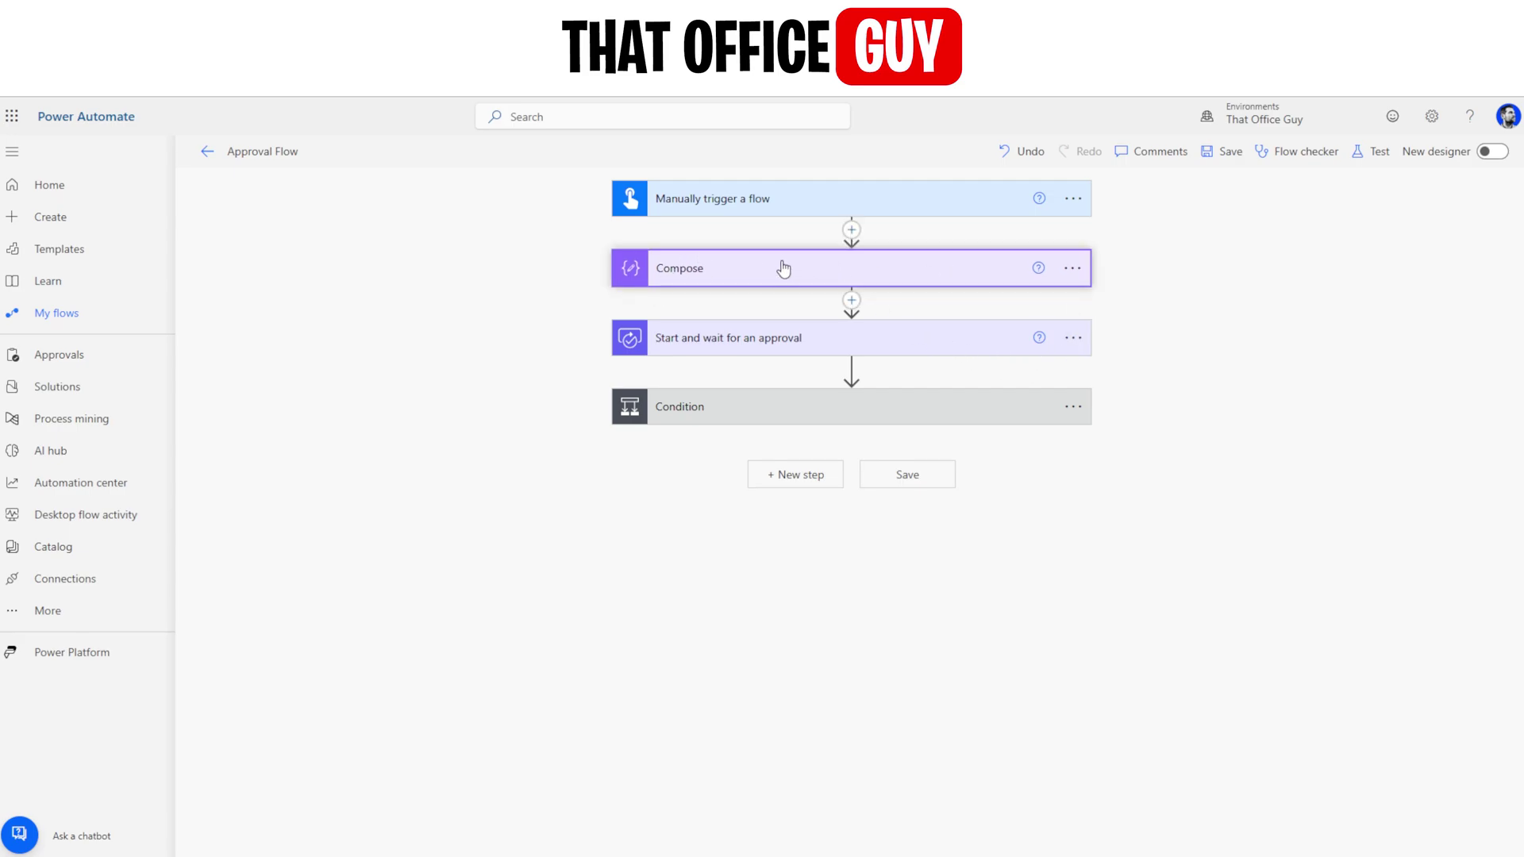
click(738, 302)
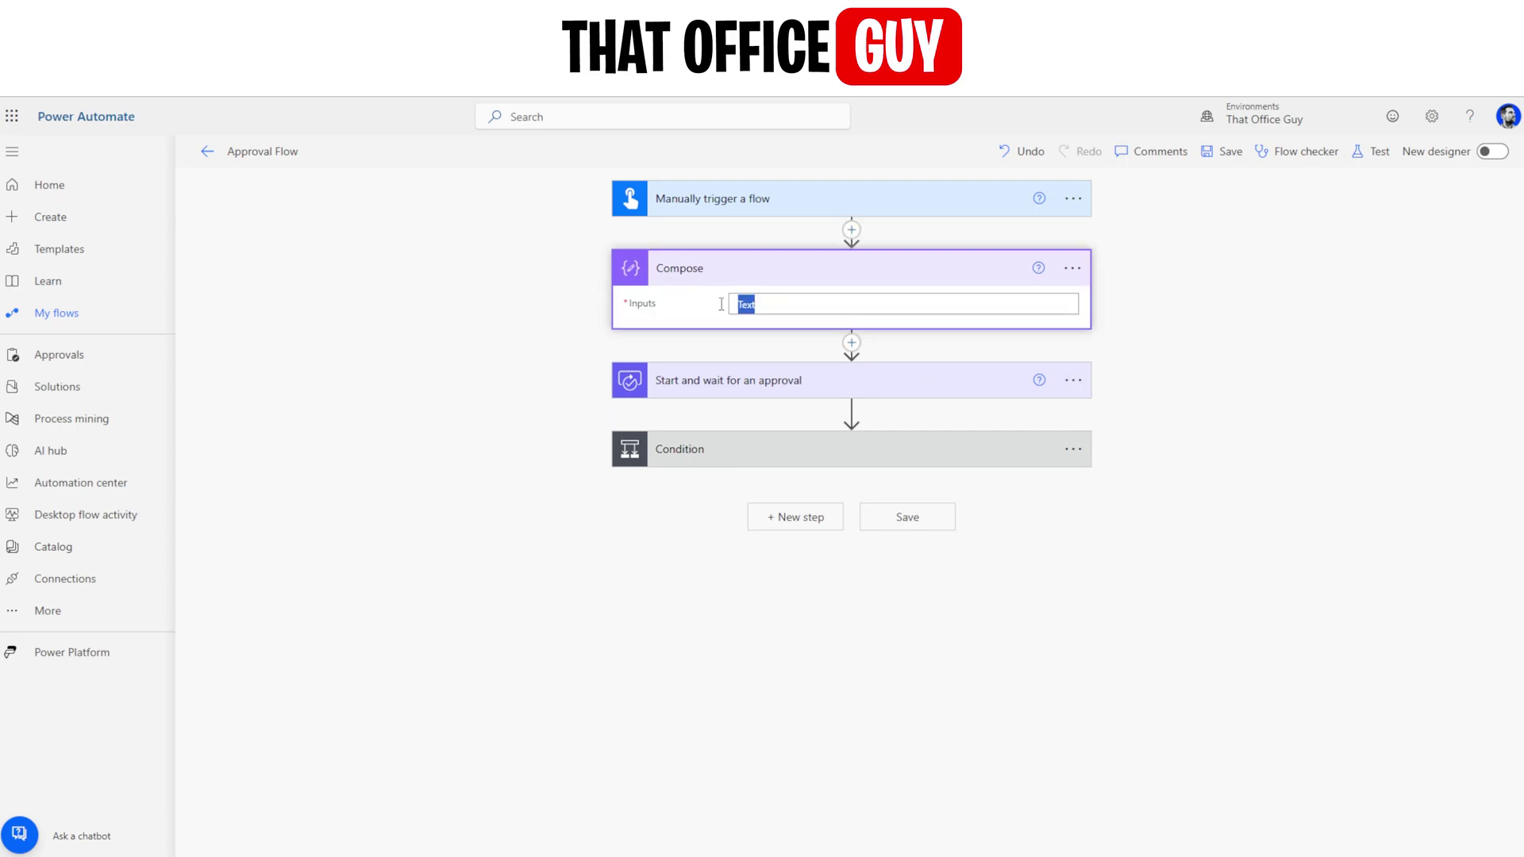
click(730, 272)
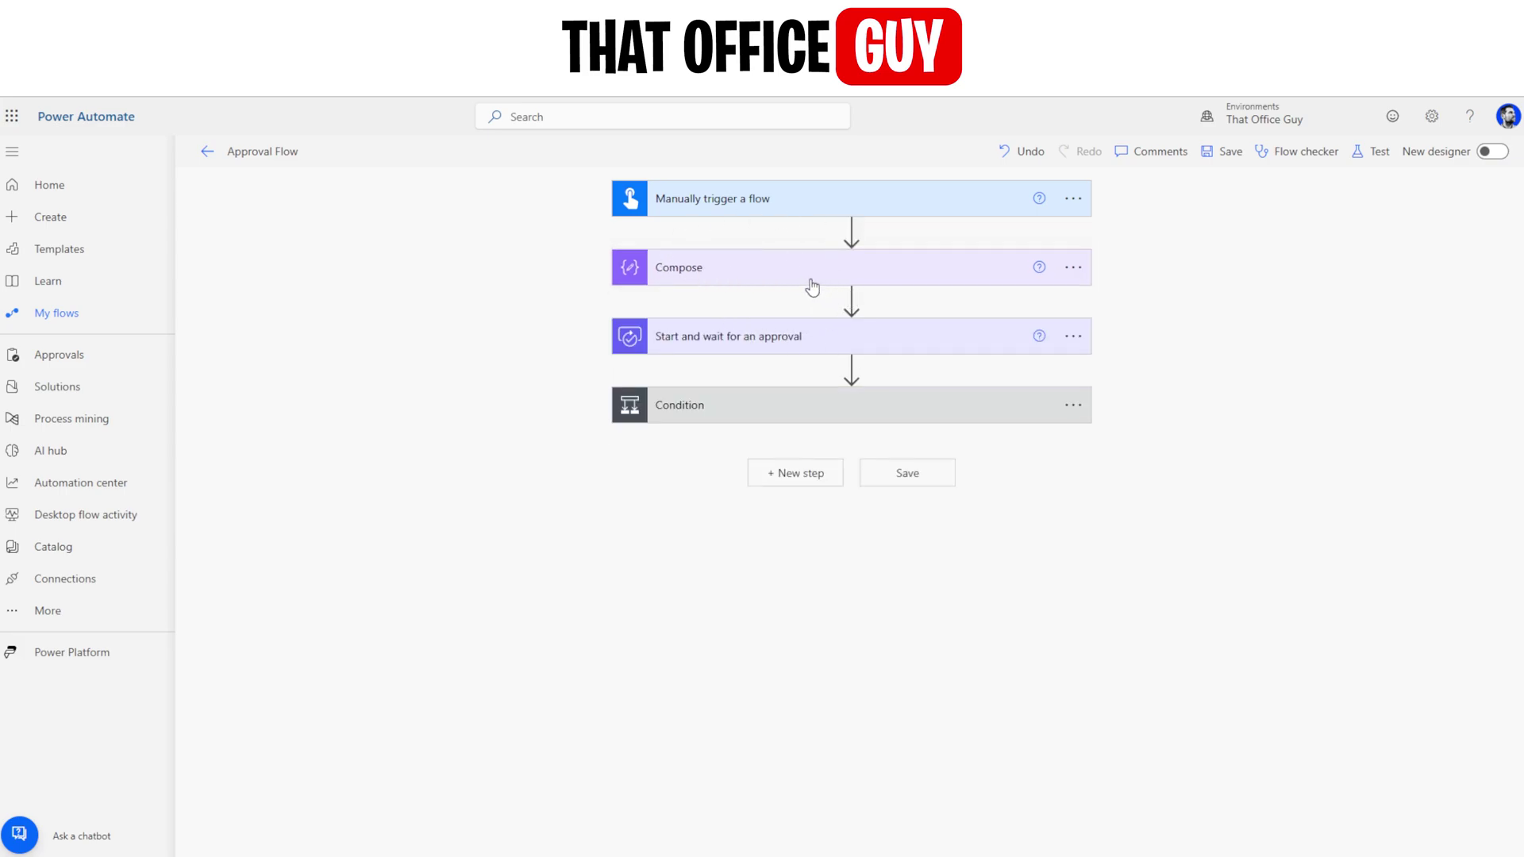
click(833, 349)
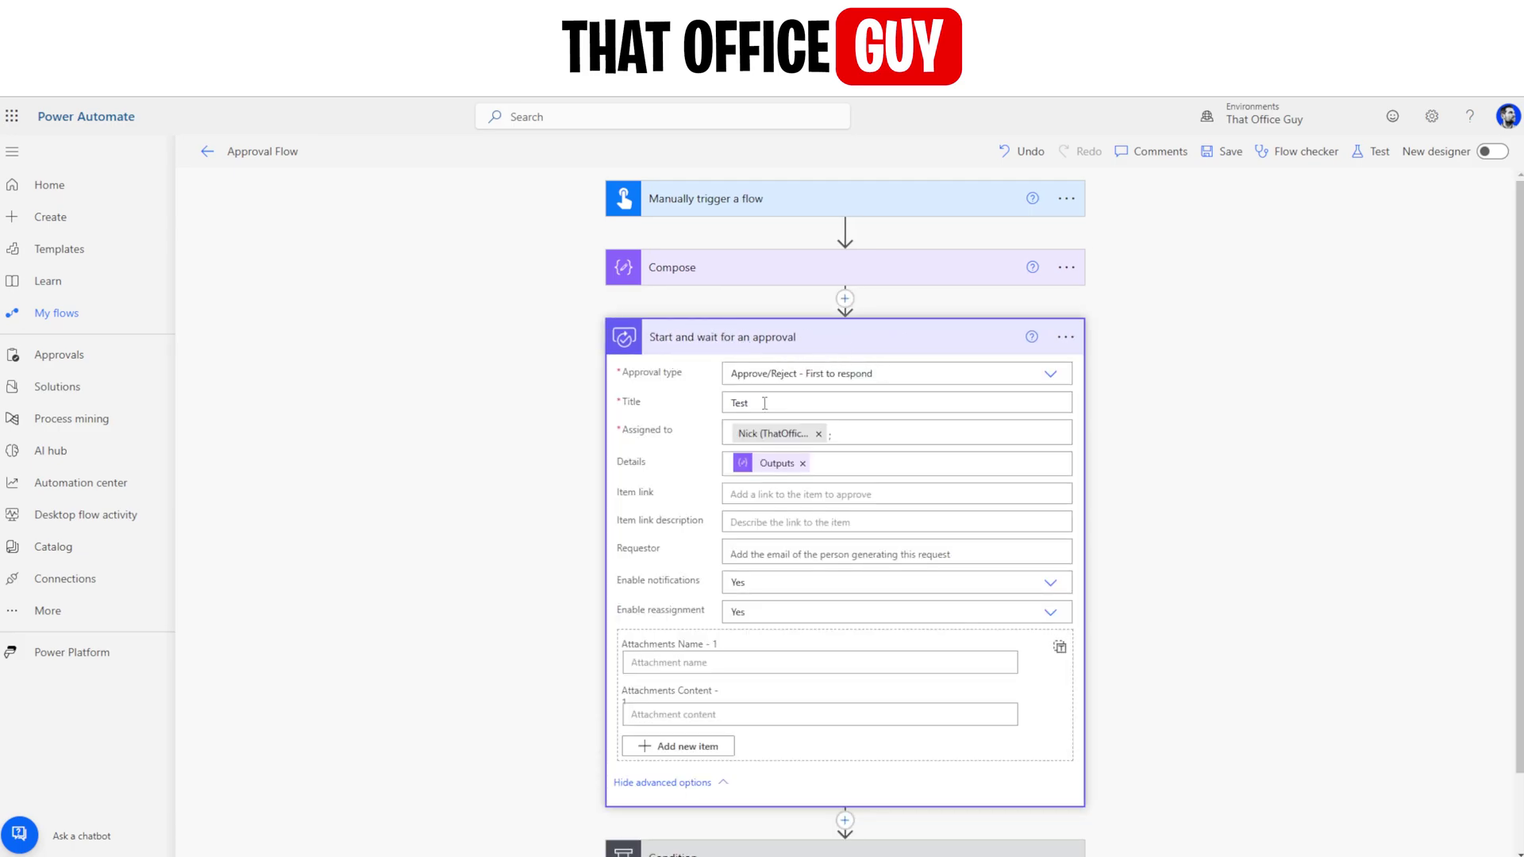
drag(764, 403, 711, 403)
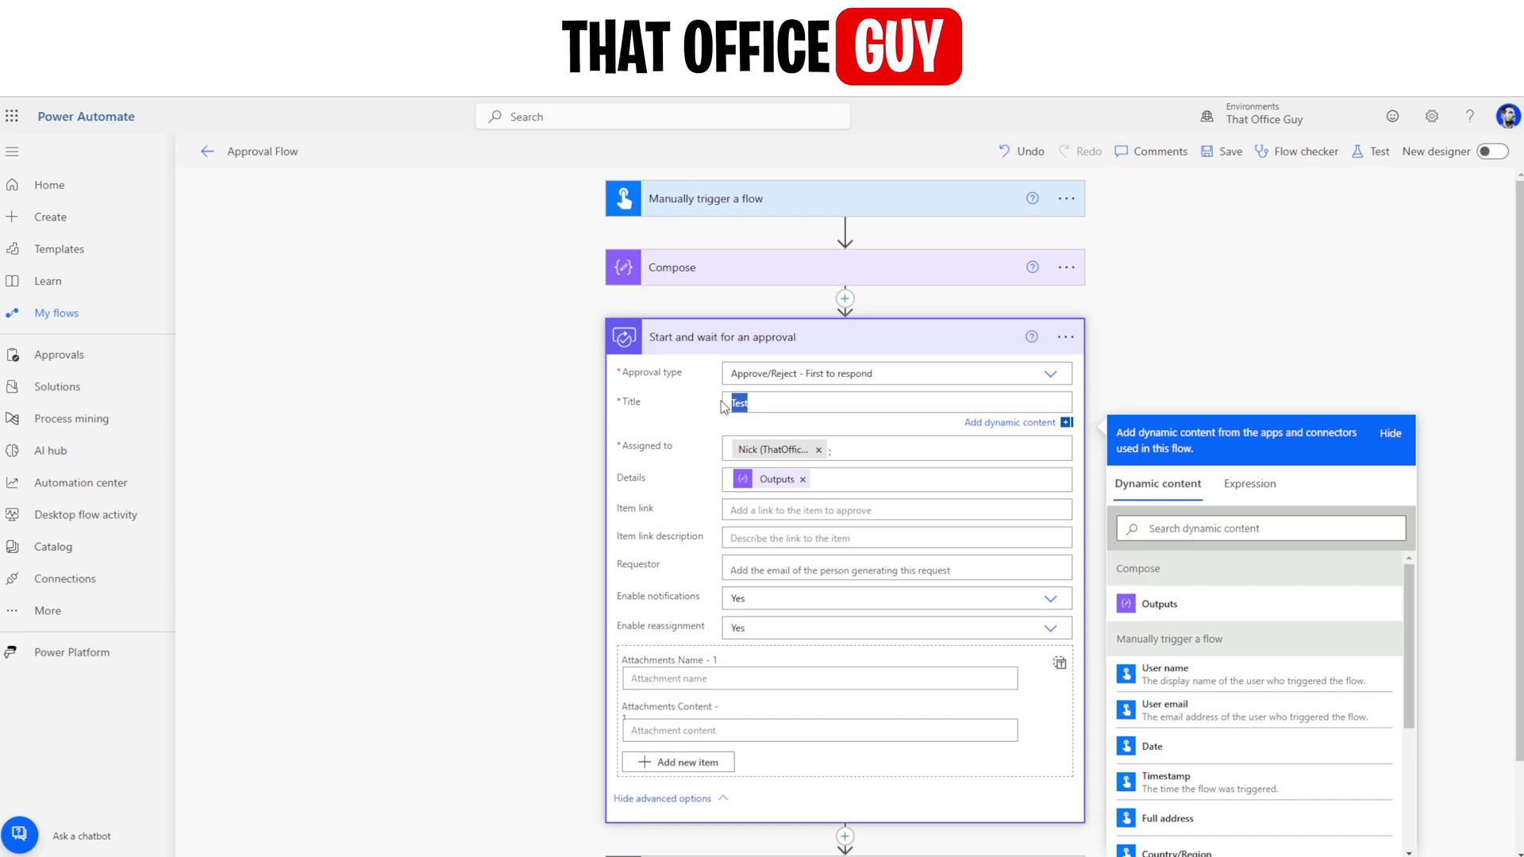
scroll(1270, 698, down, 3)
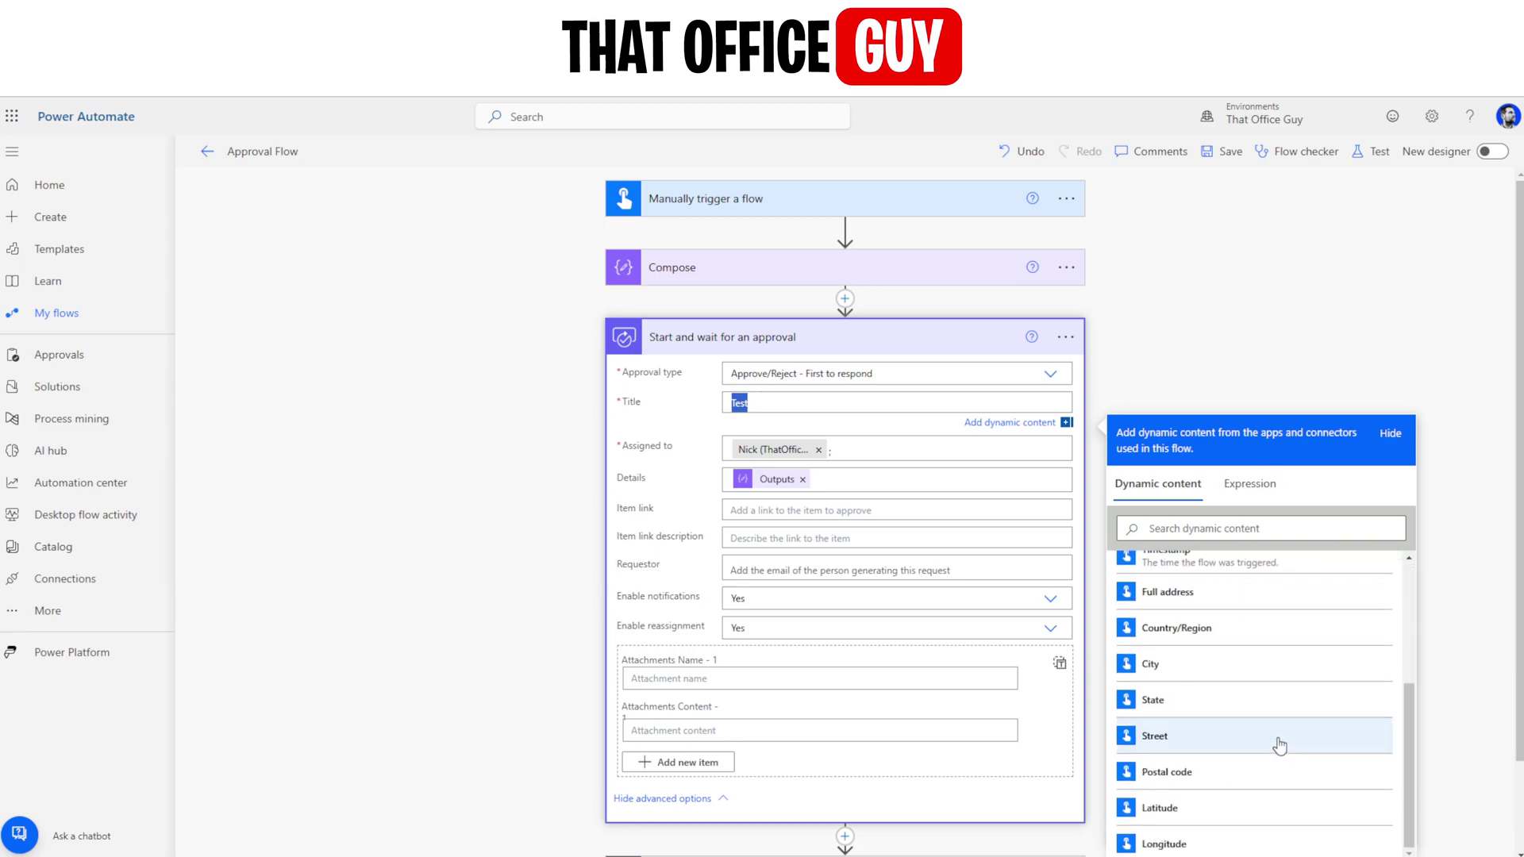
scroll(1278, 754, up, 3)
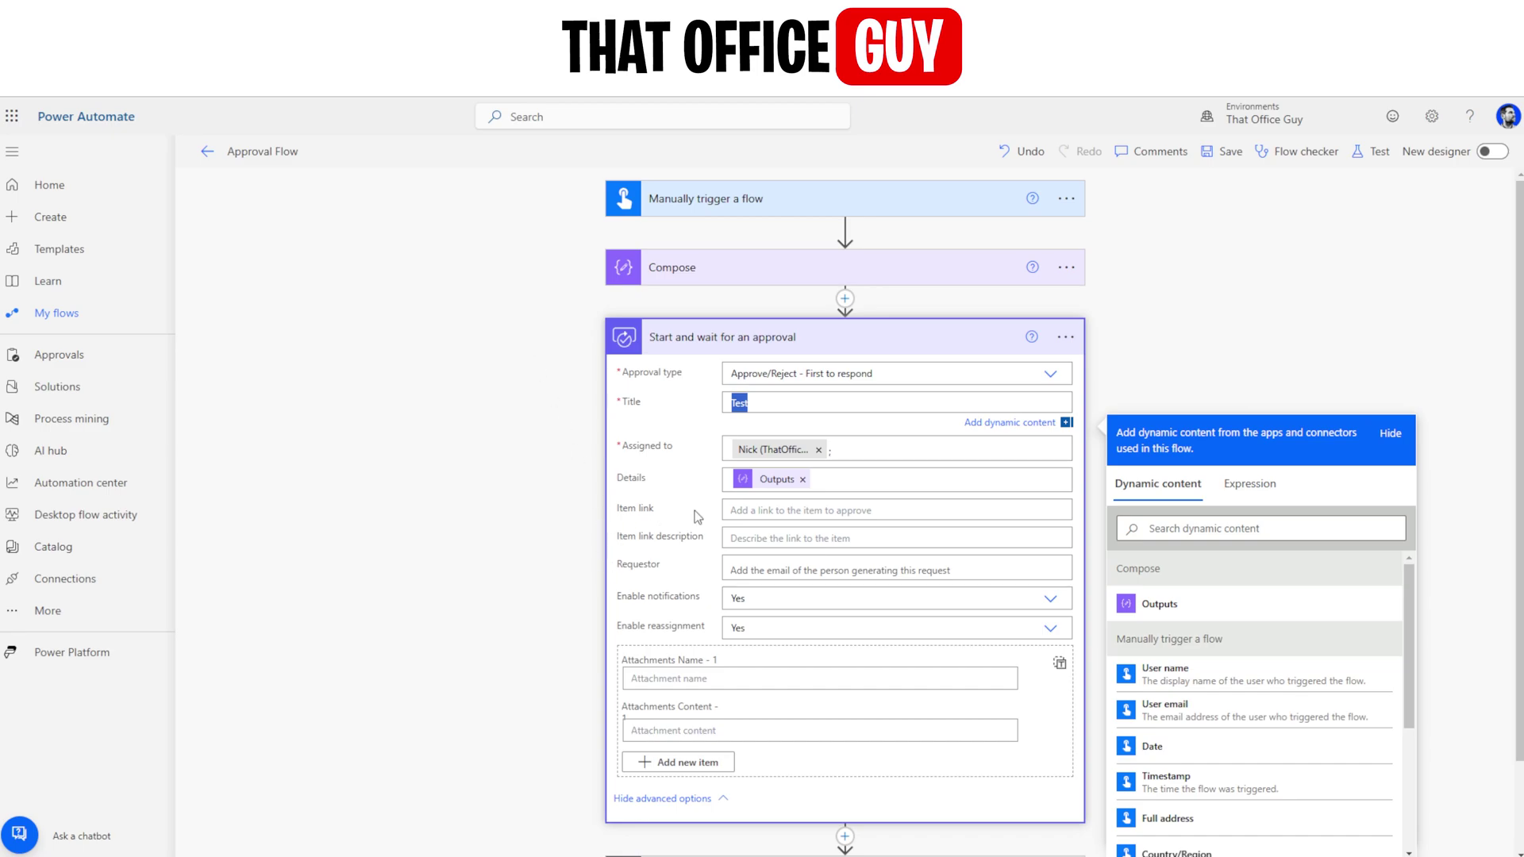
scroll(691, 516, down, 1)
scroll(635, 501, down, 1)
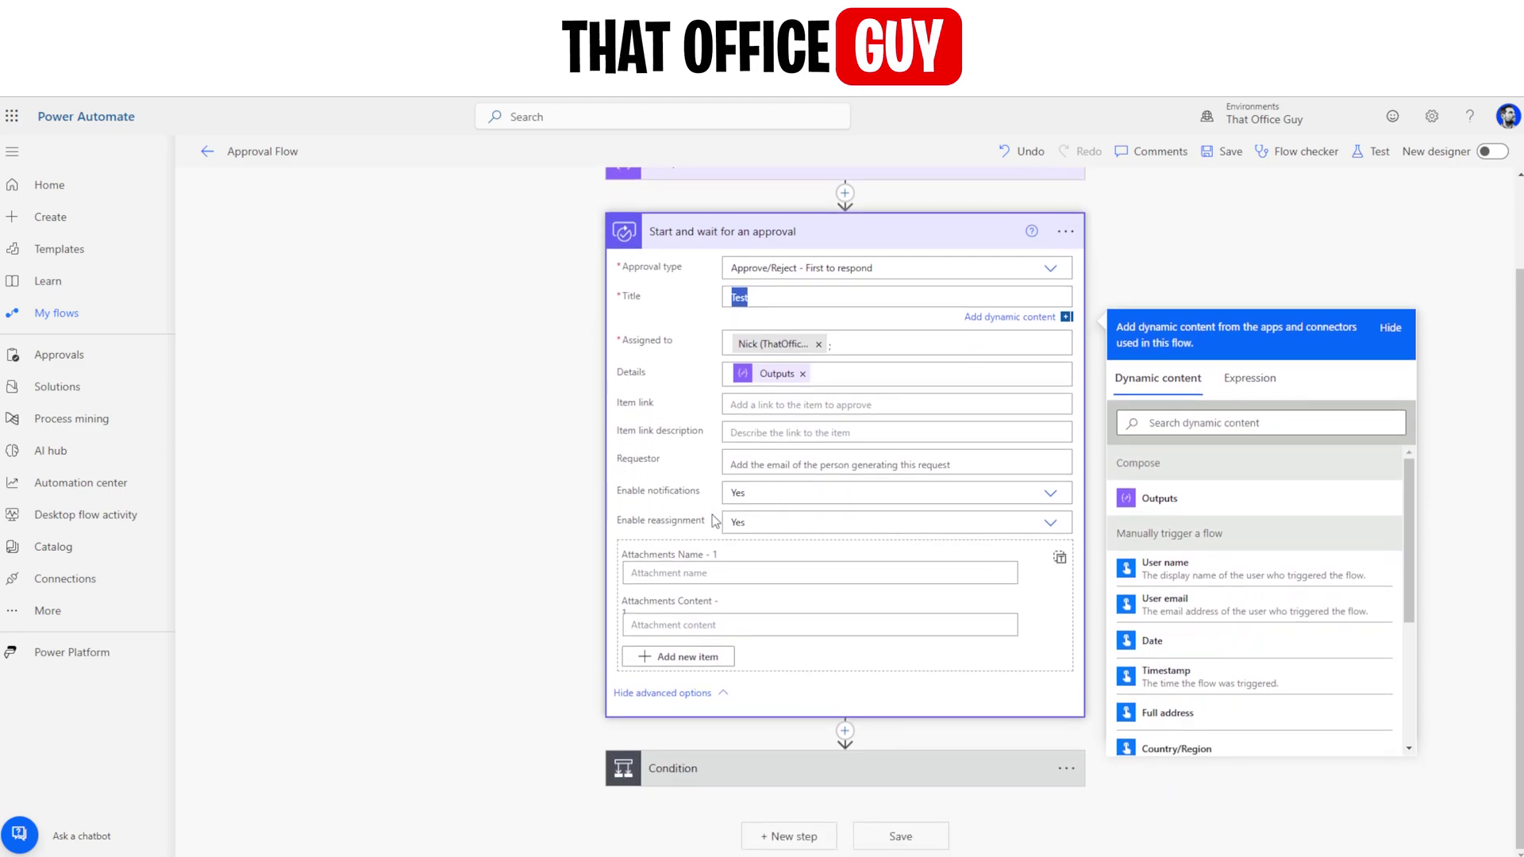
click(734, 232)
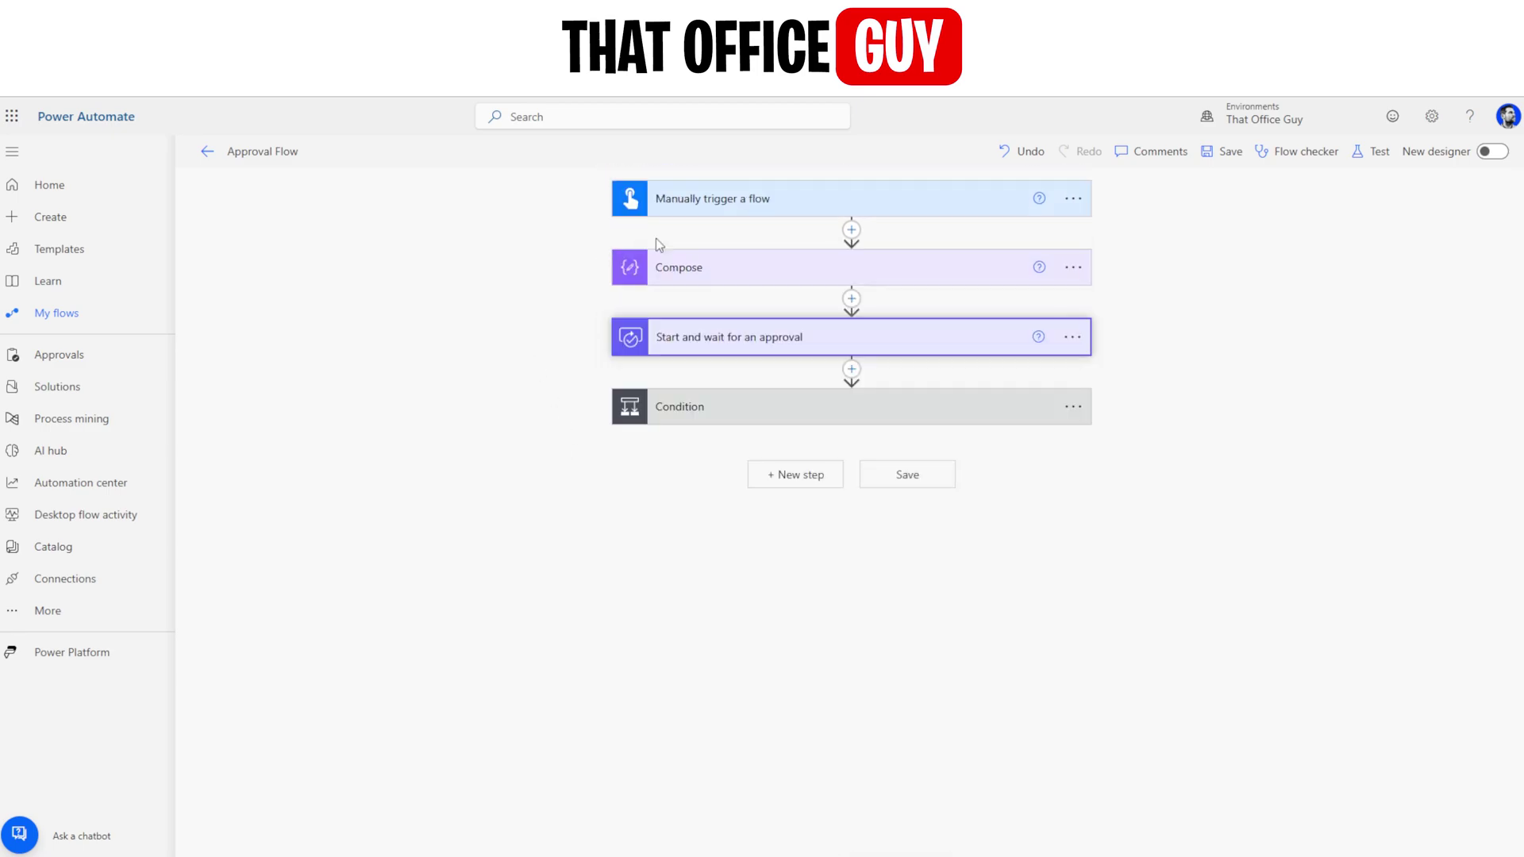
click(791, 413)
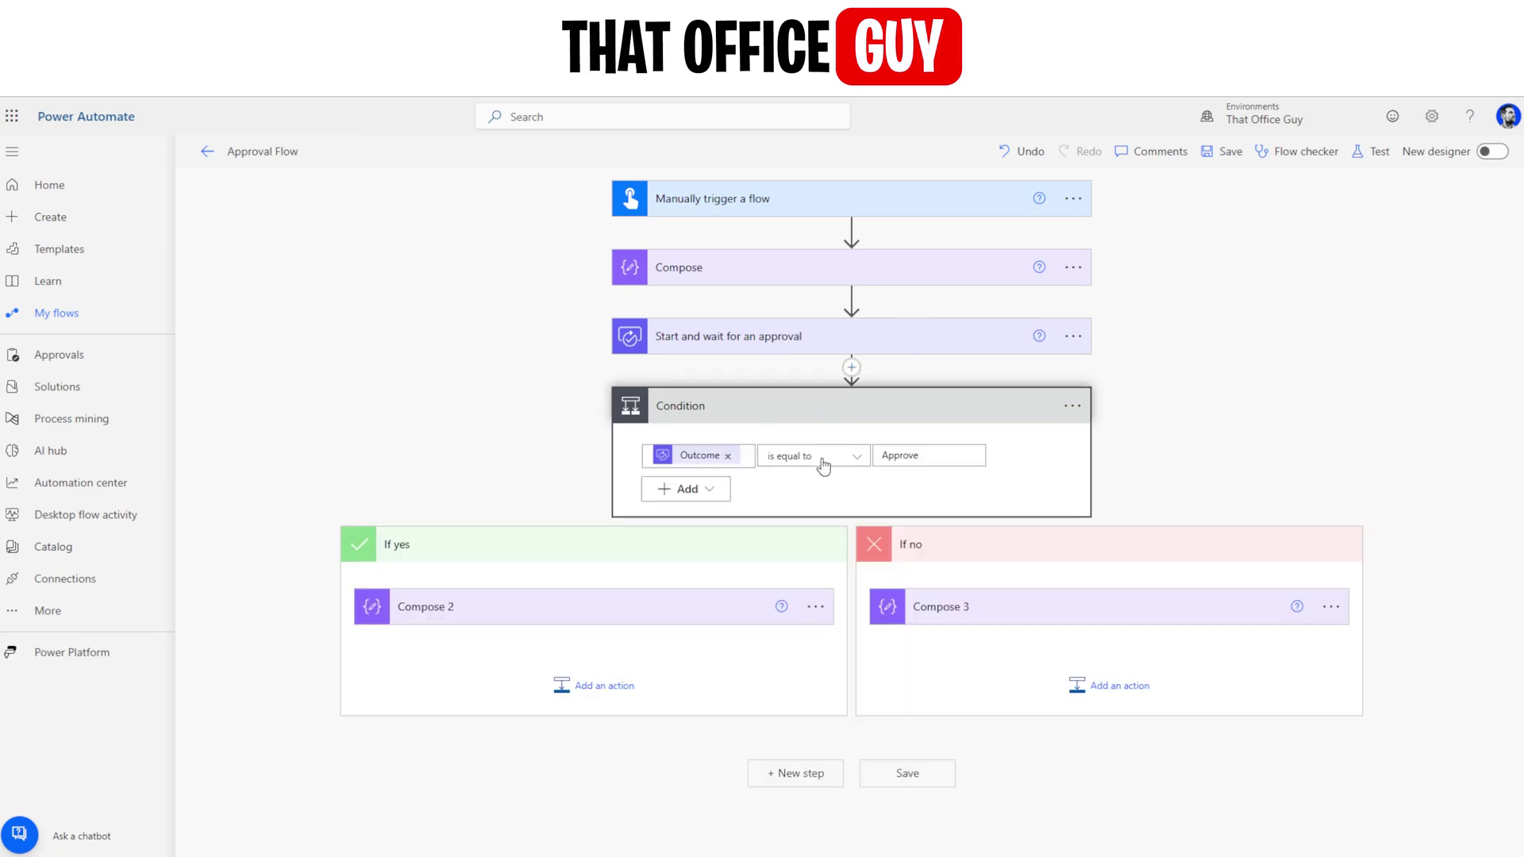
click(492, 617)
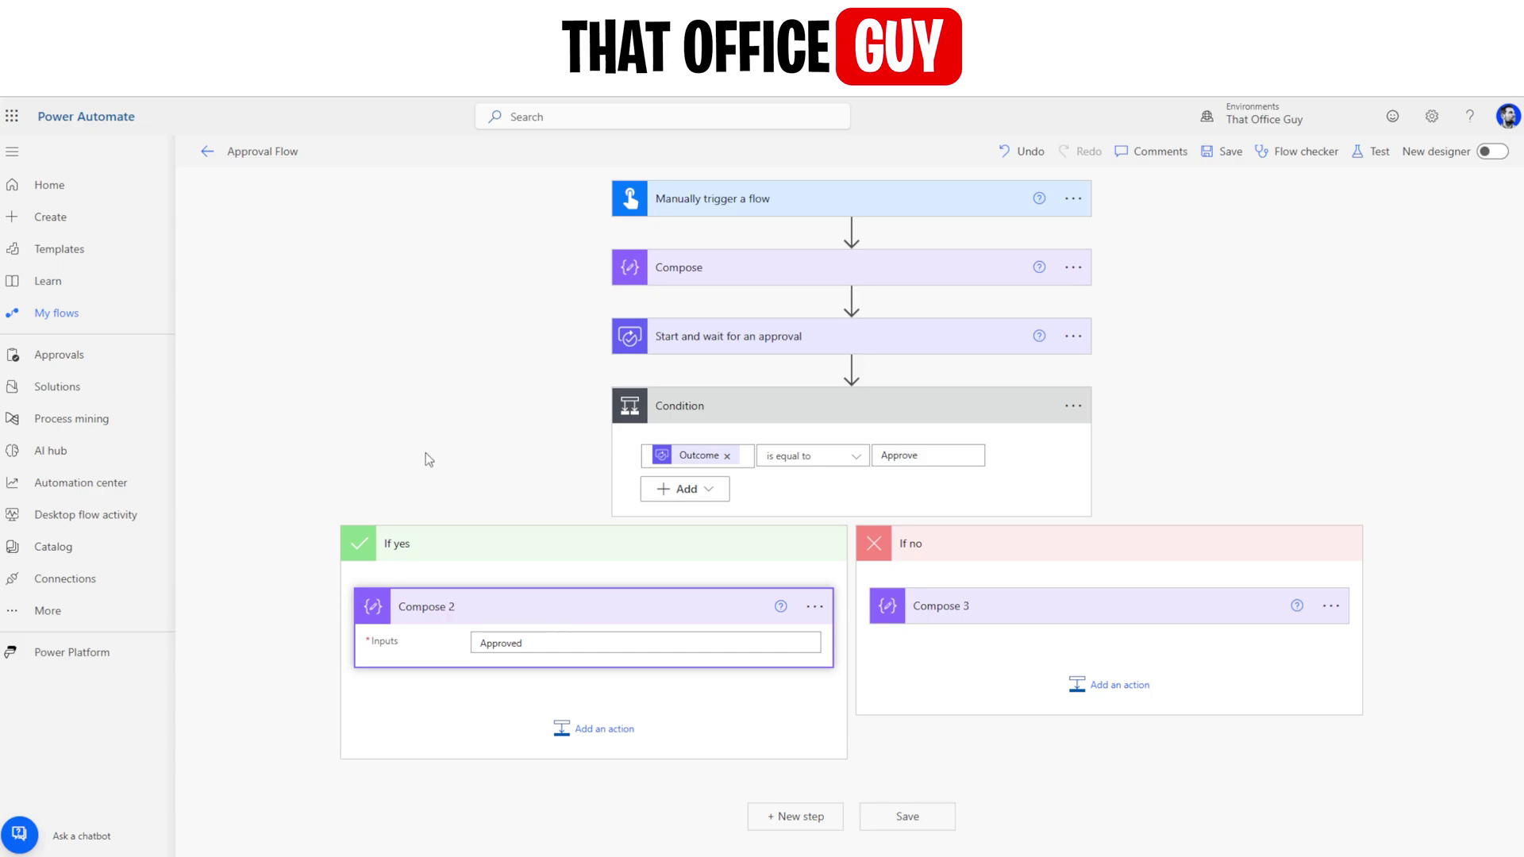
click(1013, 611)
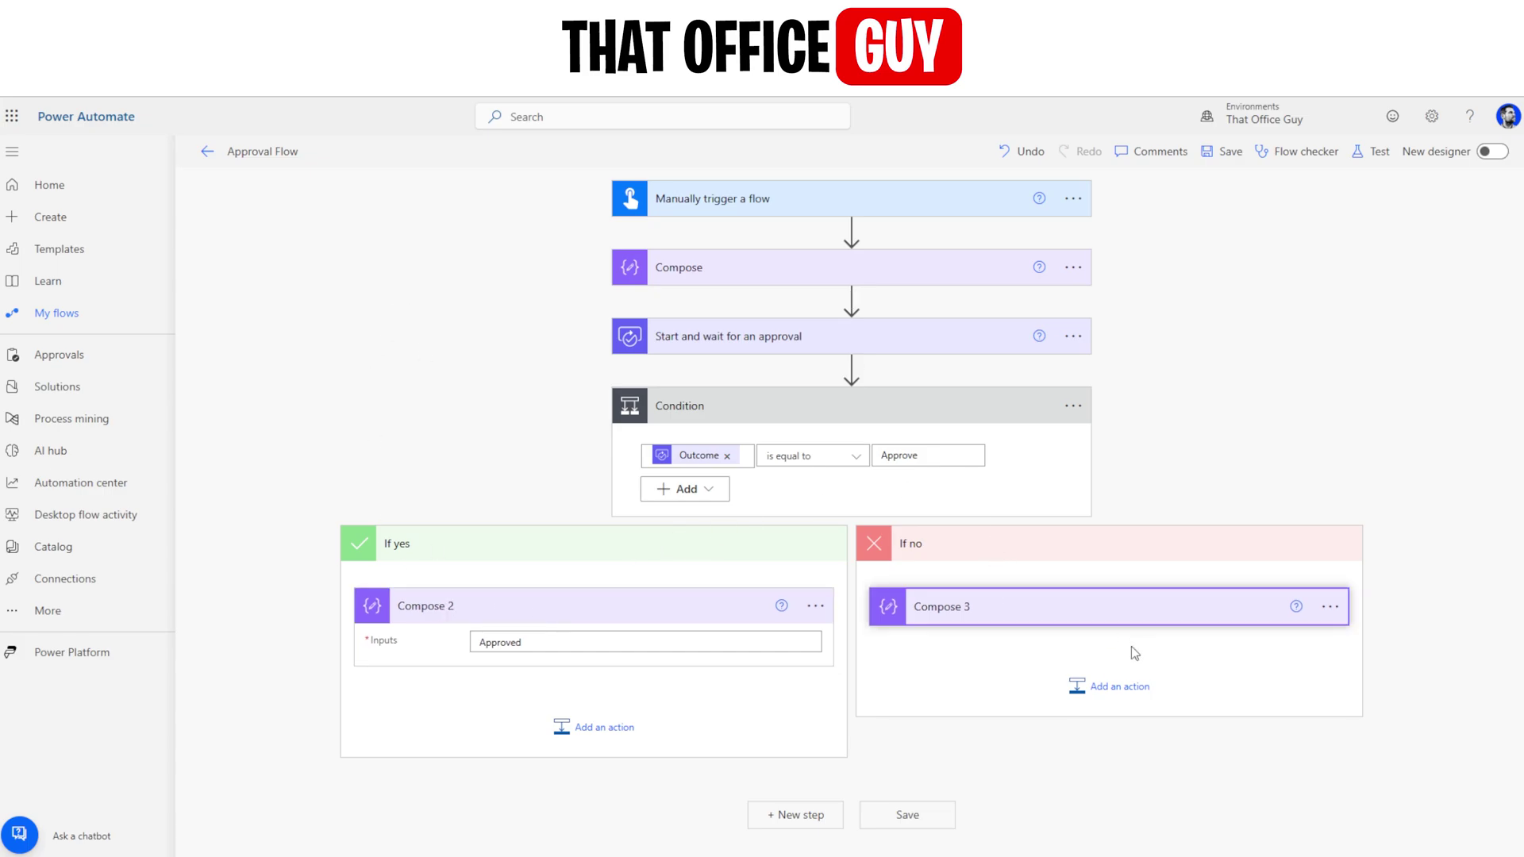
double_click(924, 459)
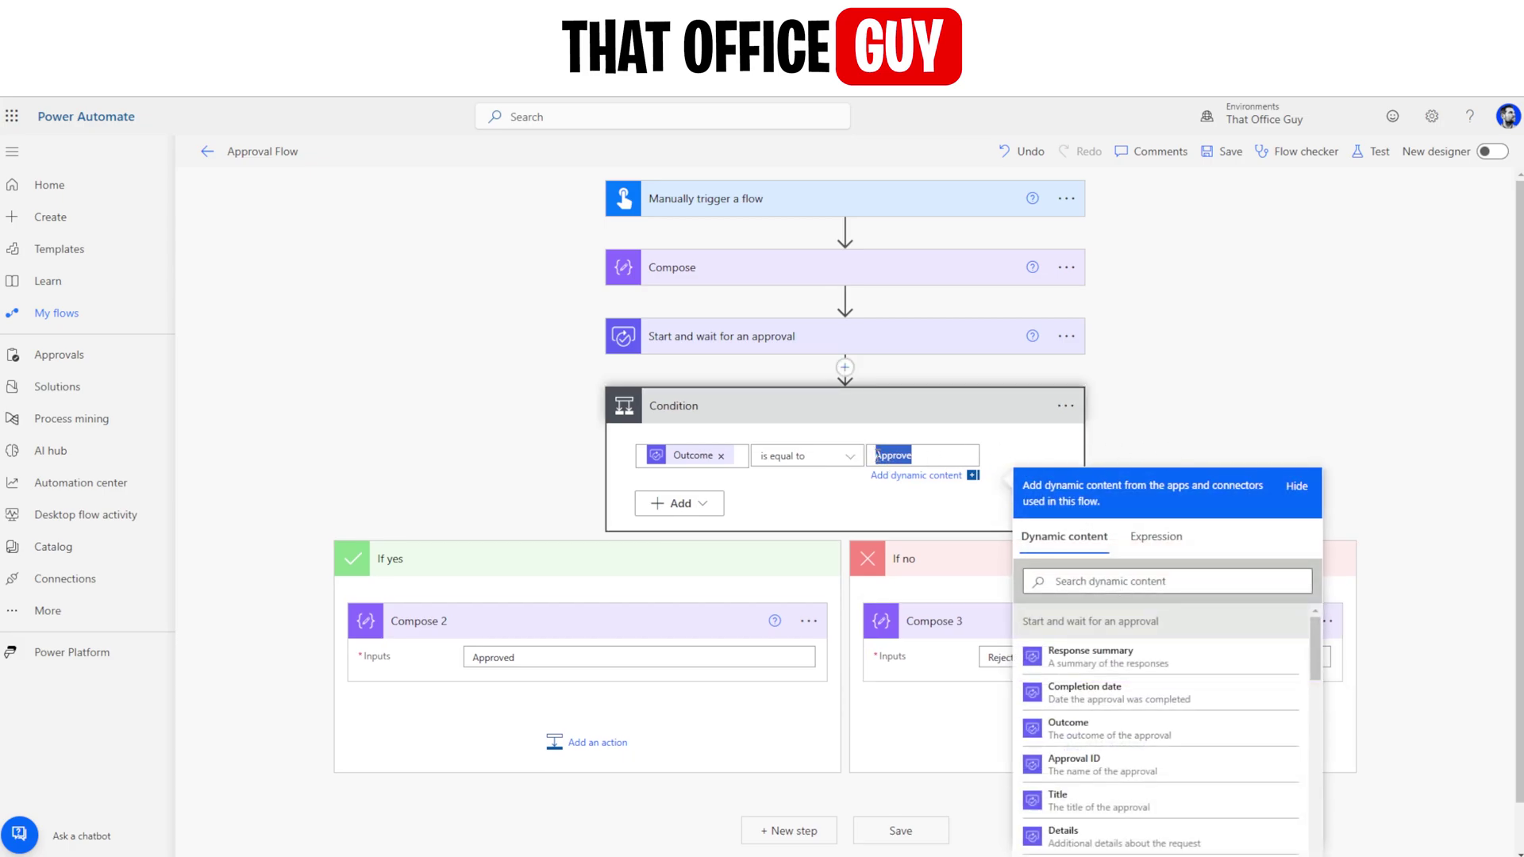
click(1158, 444)
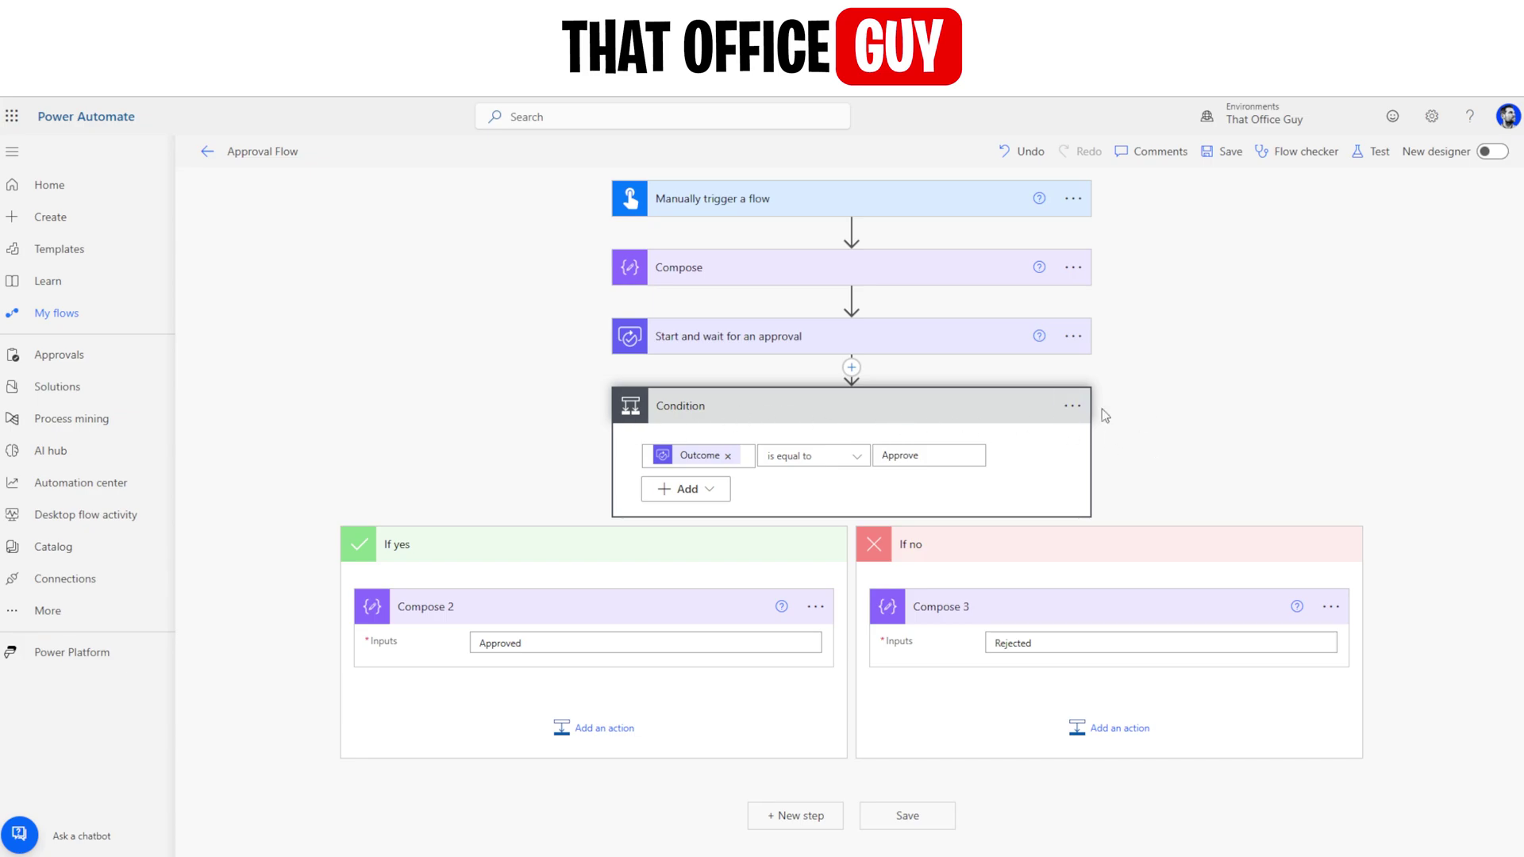
click(936, 419)
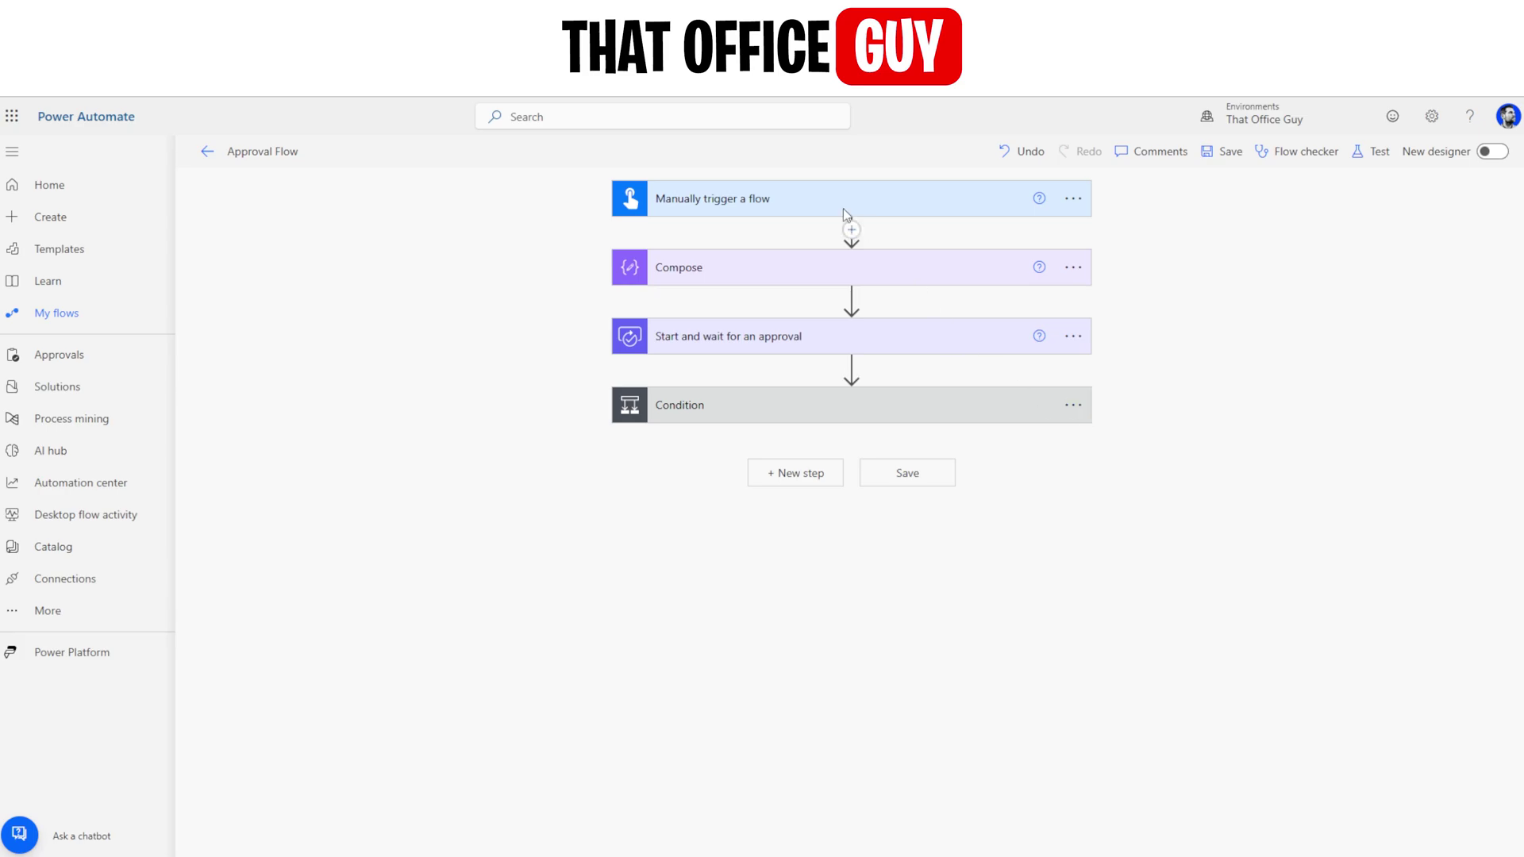